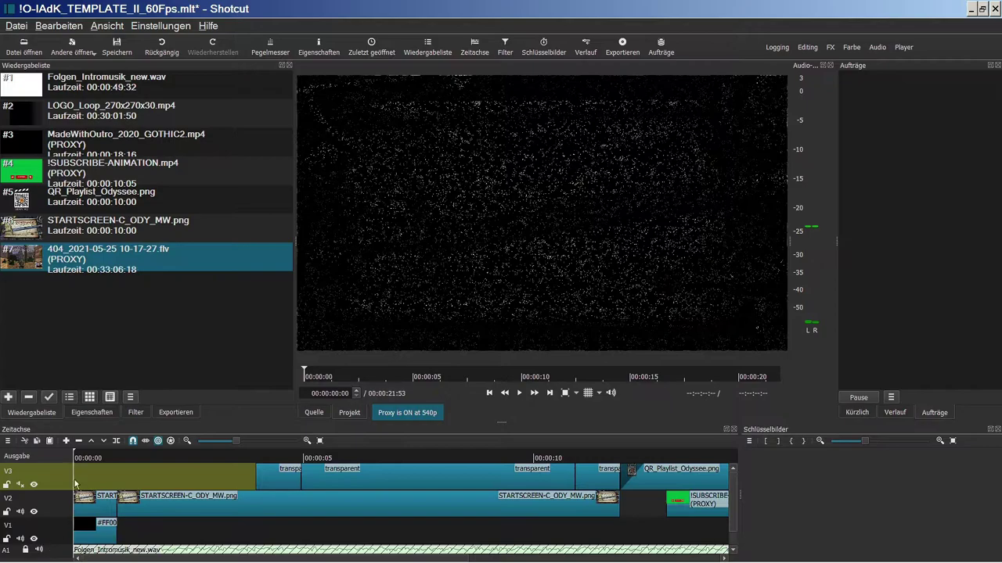
Review the template's intro on the timeline, from the start screen and title text to the QR code and subscribe animation, ending at the start.
click(97, 460)
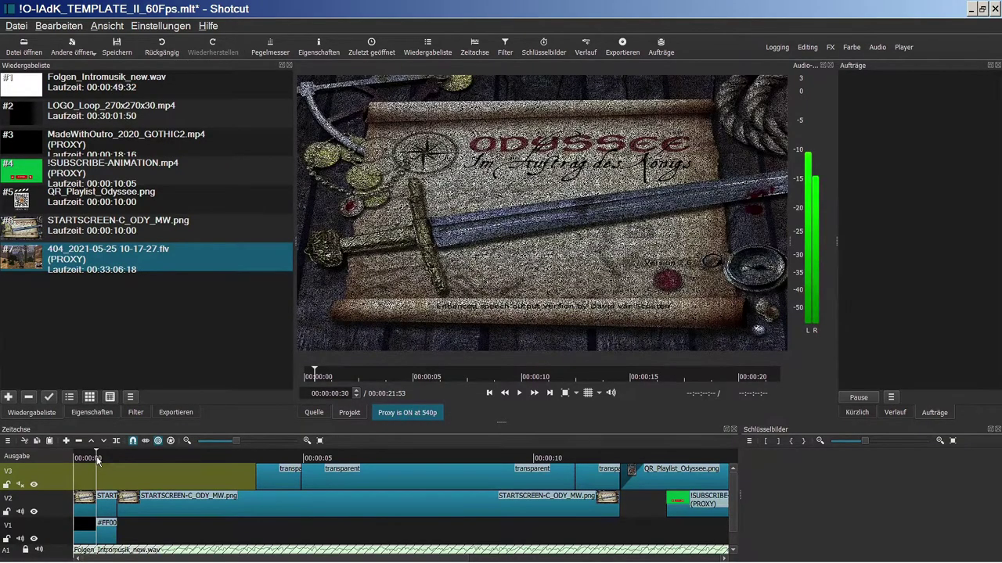
drag(100, 460, 111, 460)
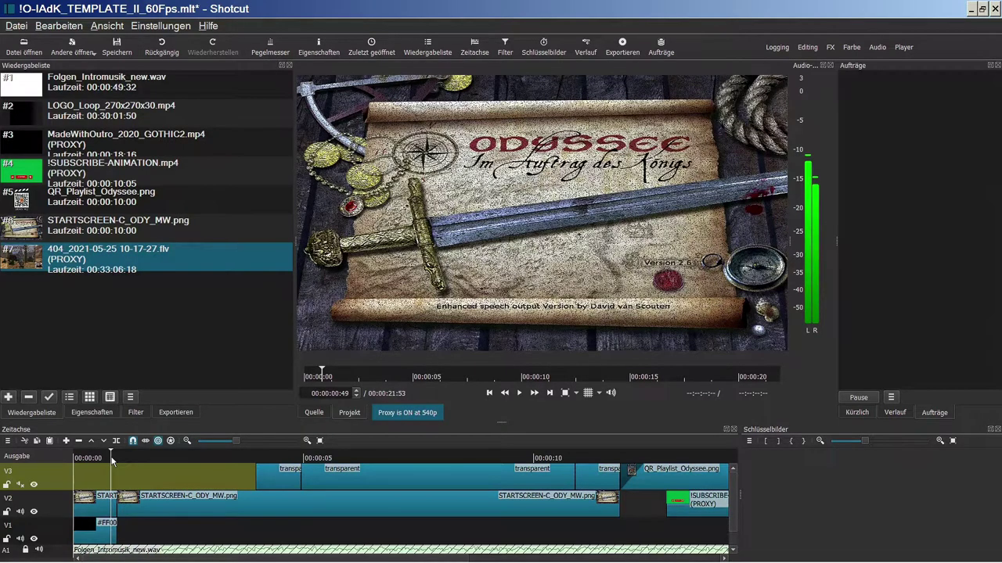
click(188, 500)
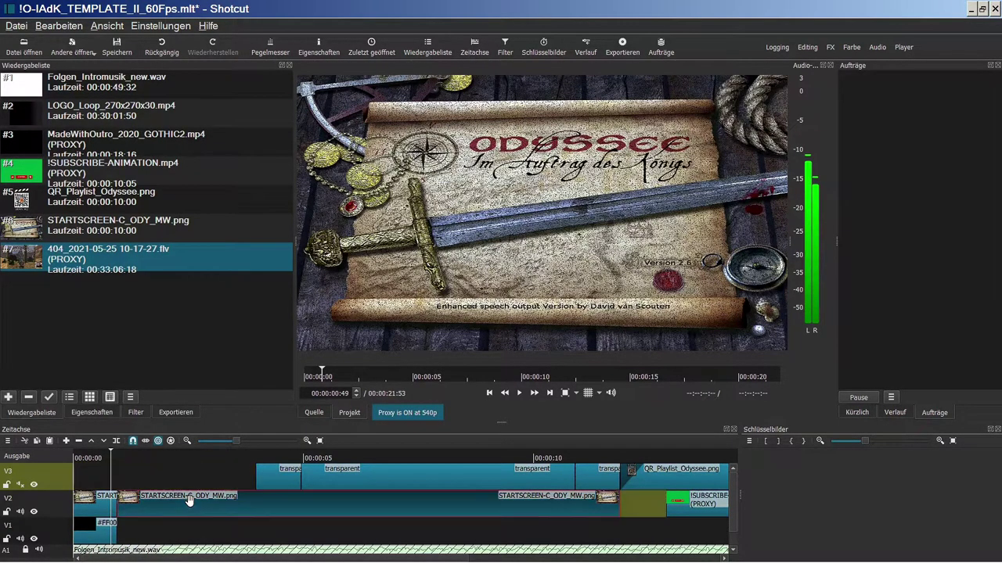
click(239, 460)
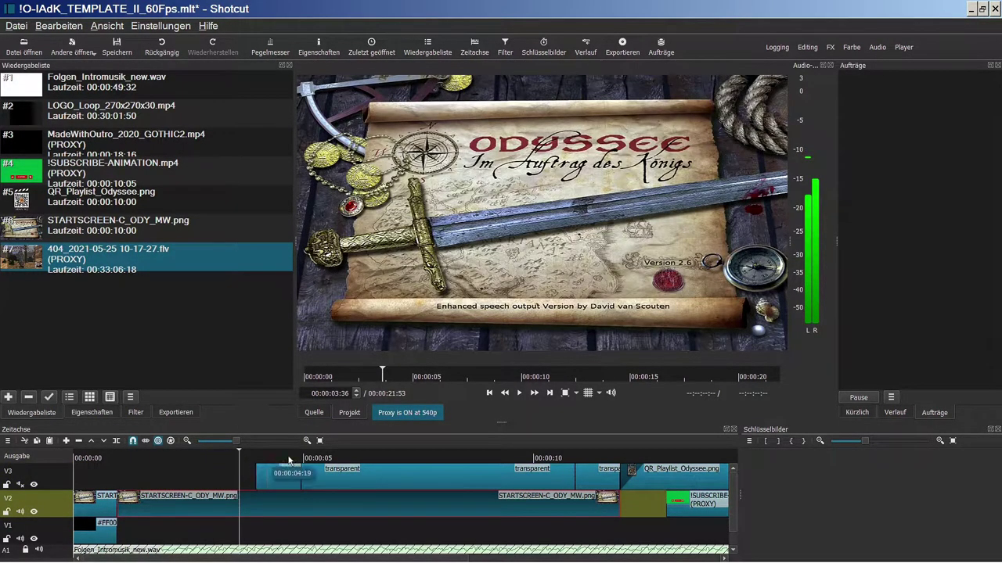
click(288, 460)
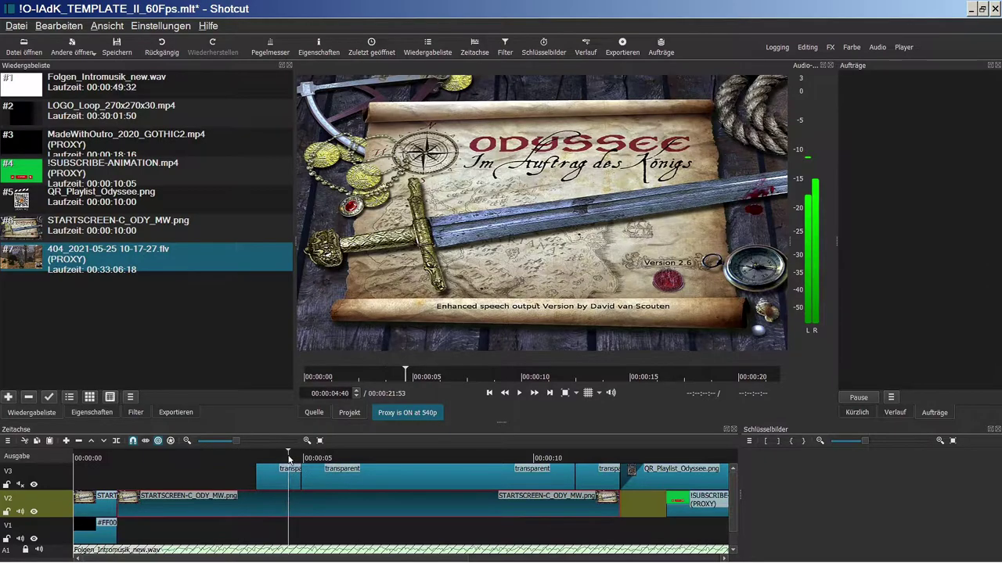
click(432, 460)
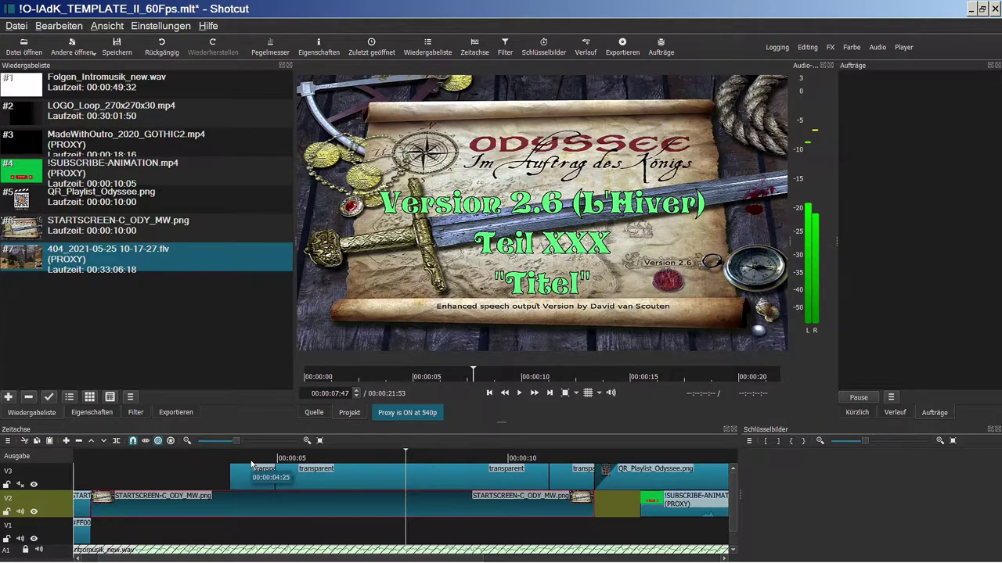
click(570, 460)
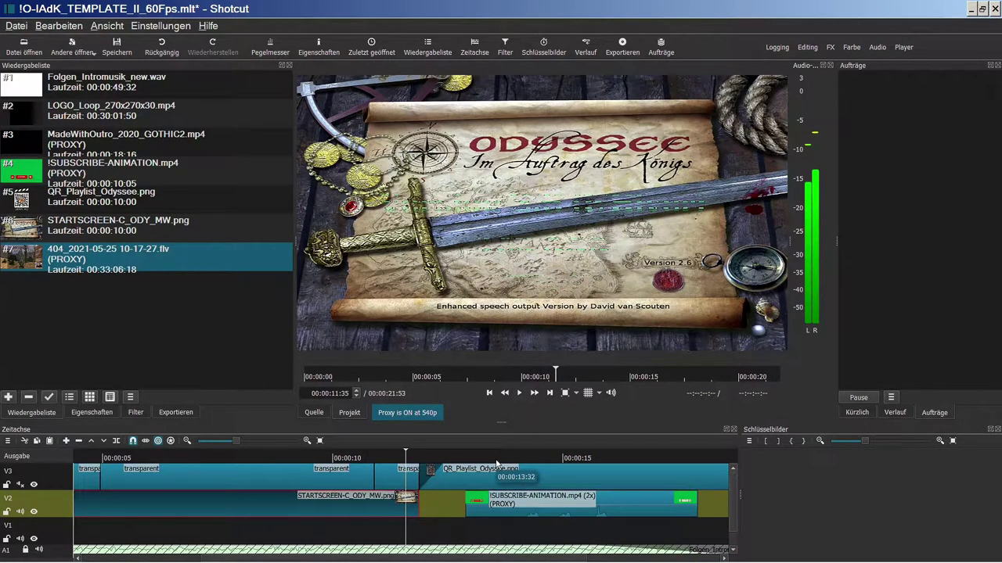
click(496, 462)
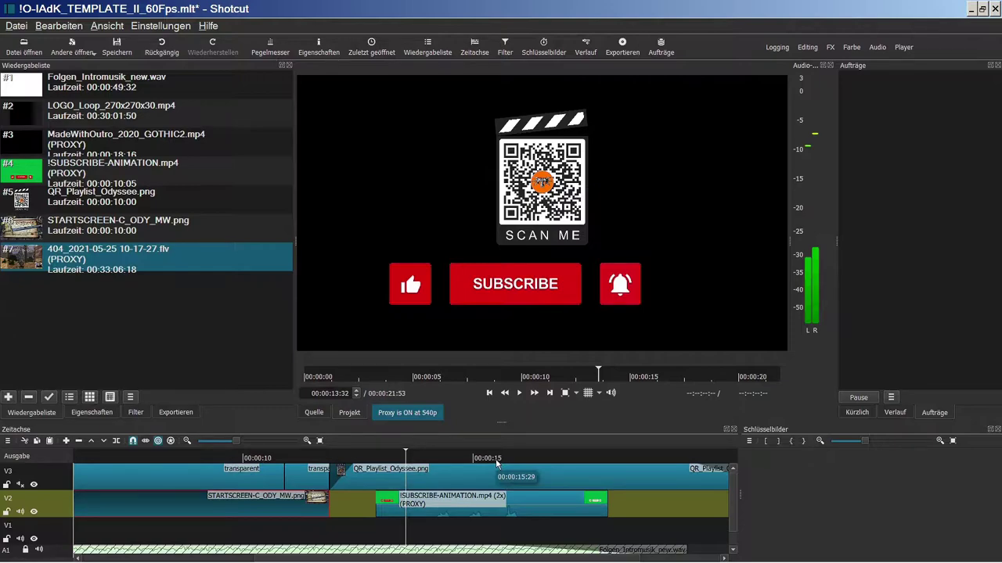
key(Home)
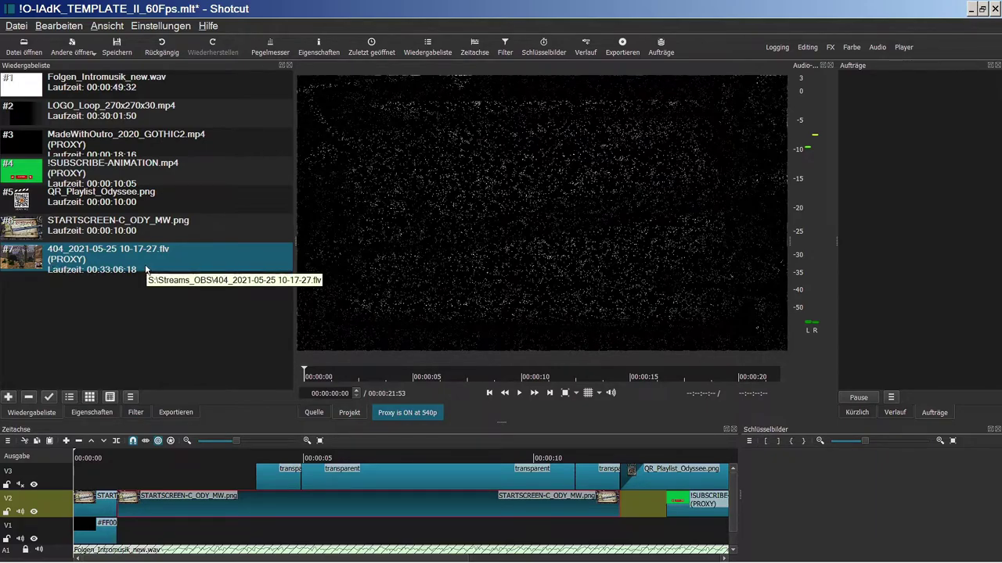
Examine the proxy options and the available preview scaling resolutions without changing them.
click(147, 26)
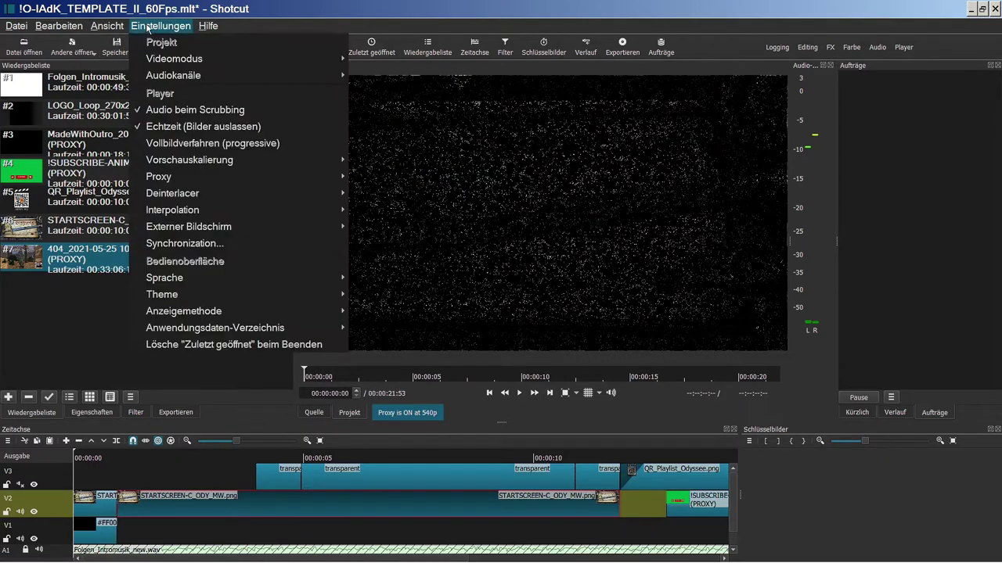
mouse_move(165, 178)
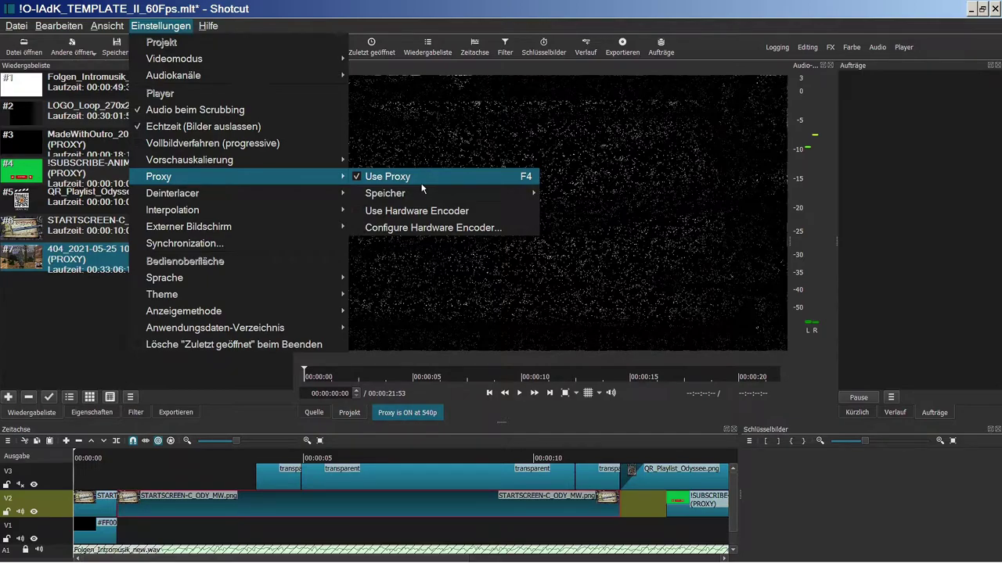
click(64, 309)
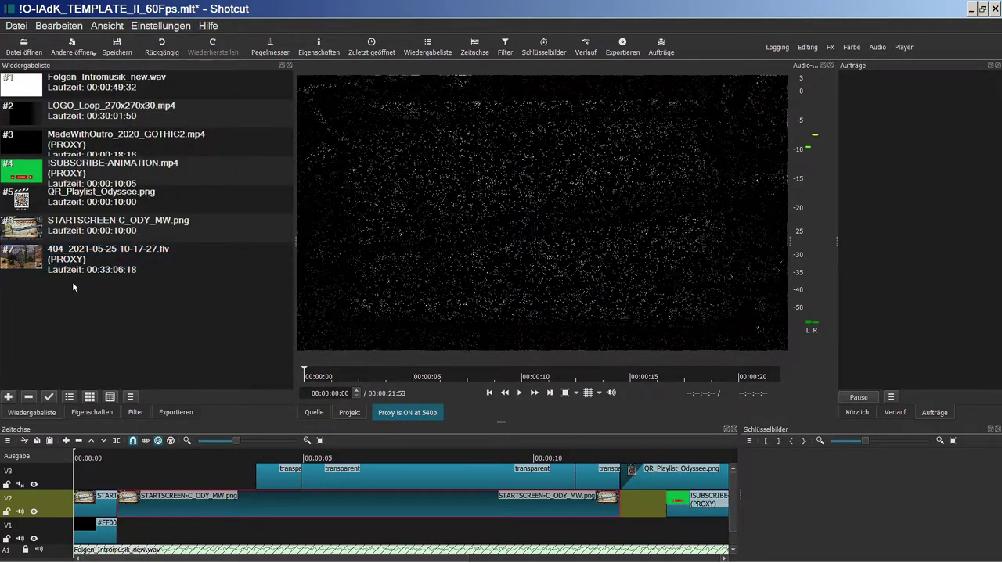
click(74, 267)
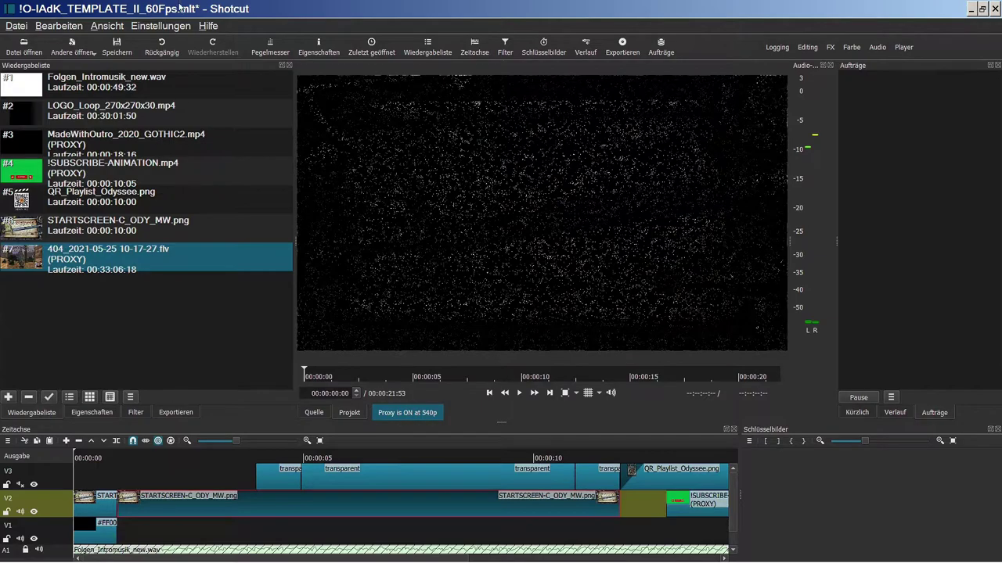
click(163, 26)
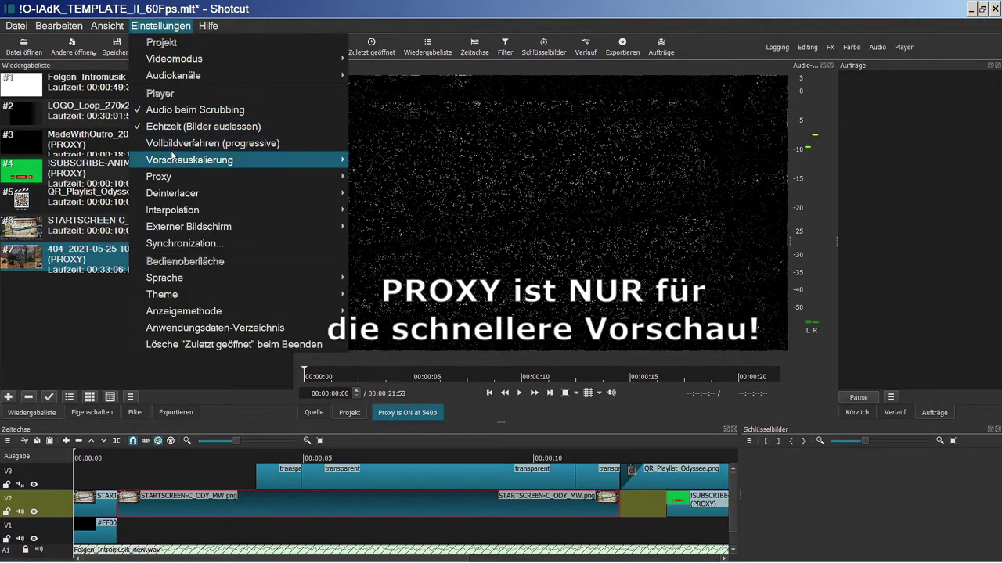
mouse_move(173, 160)
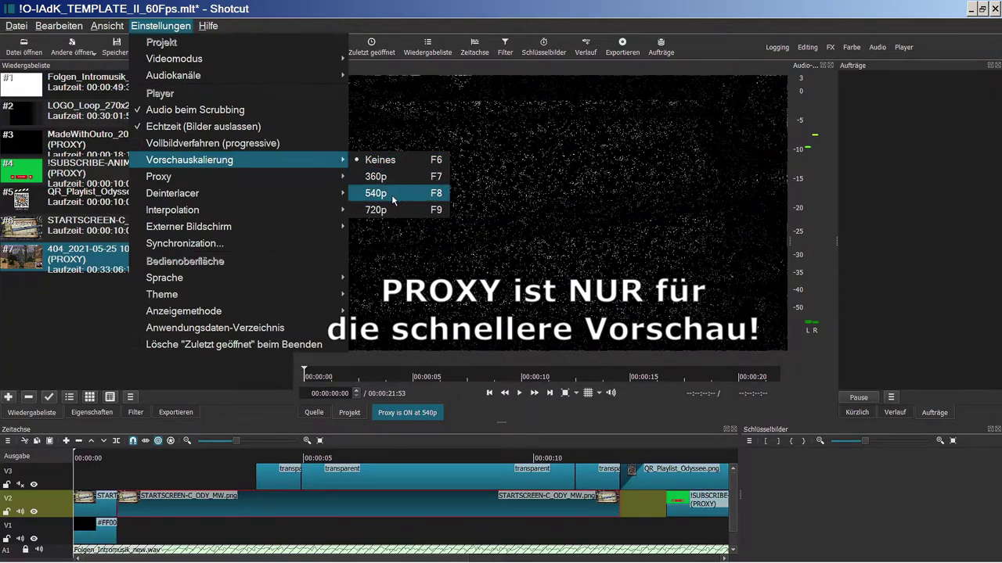
click(59, 304)
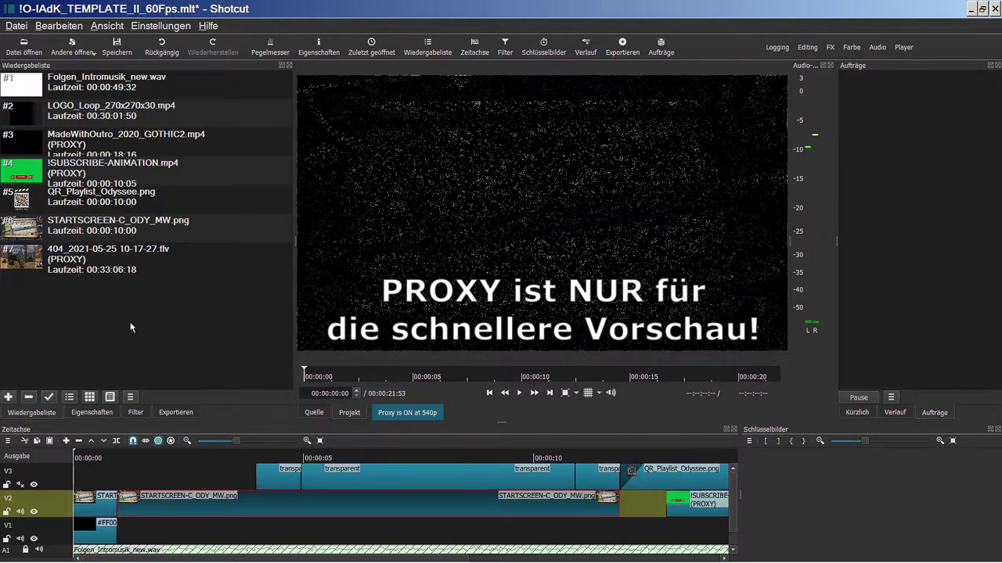
double_click(32, 267)
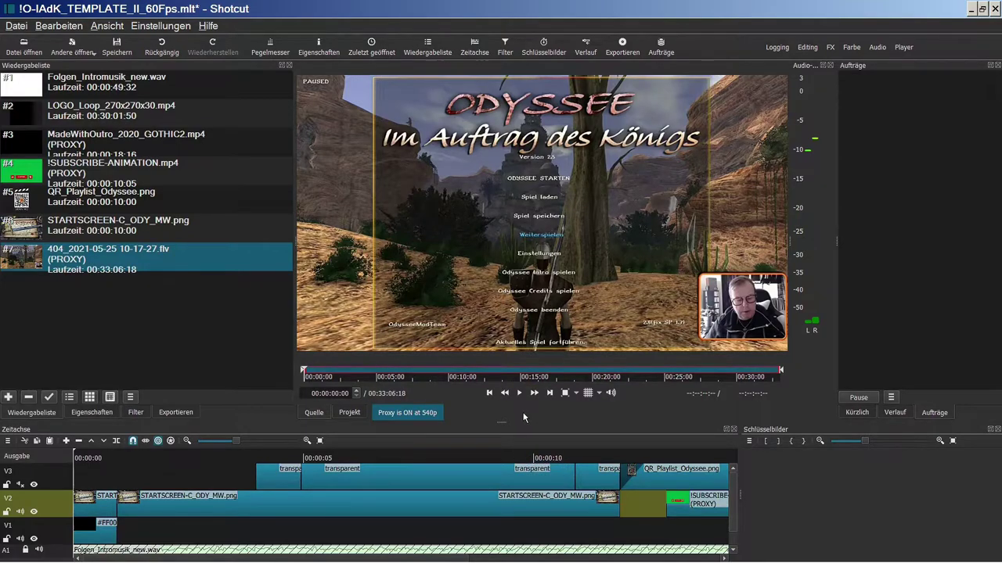
click(517, 376)
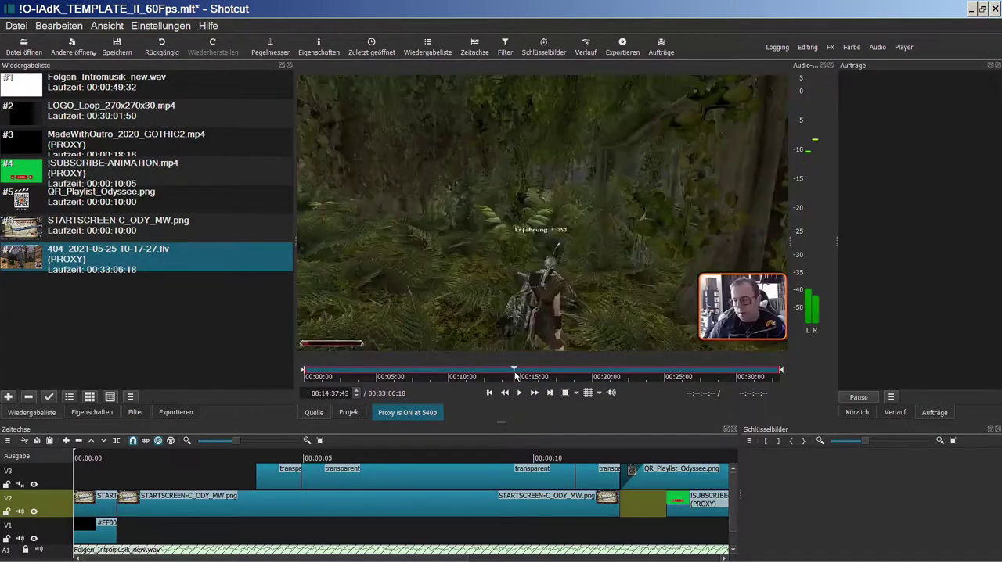
click(567, 376)
click(644, 377)
click(708, 375)
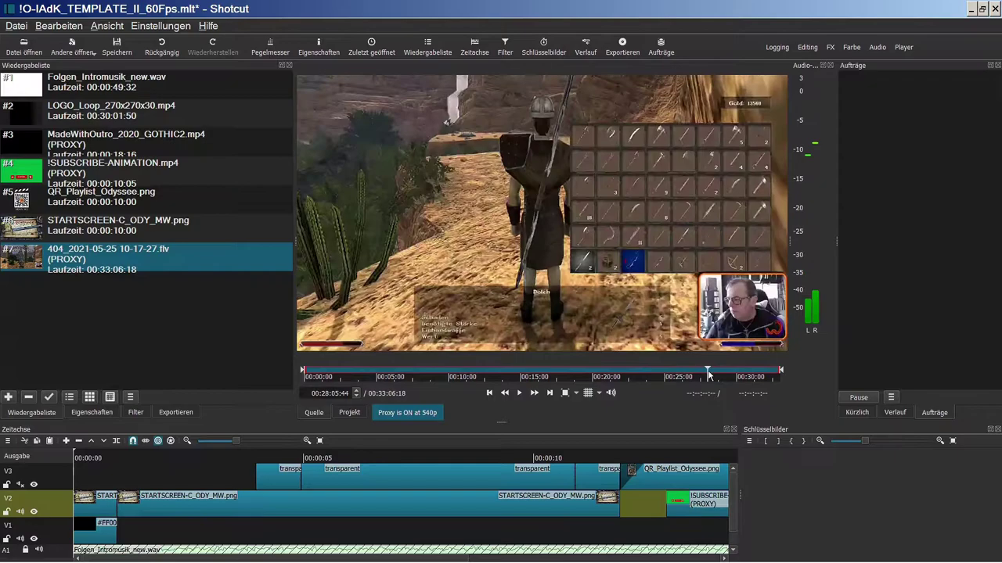
click(485, 375)
click(427, 373)
click(386, 374)
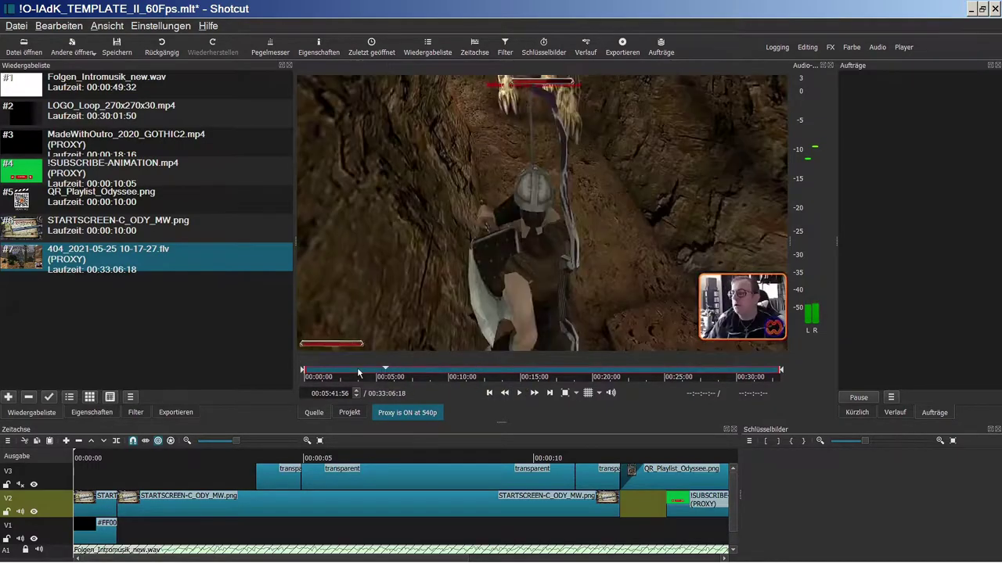
click(337, 374)
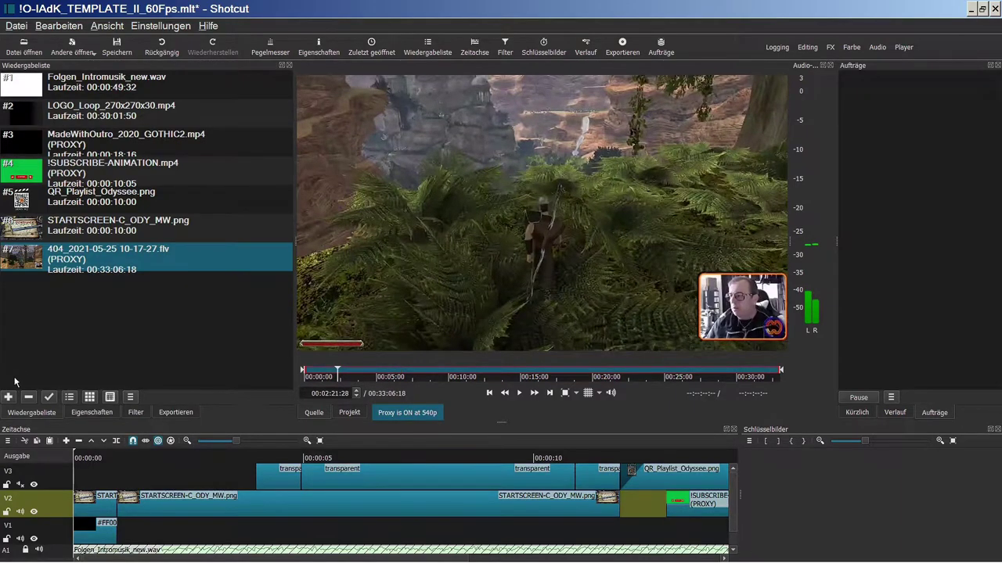
click(100, 354)
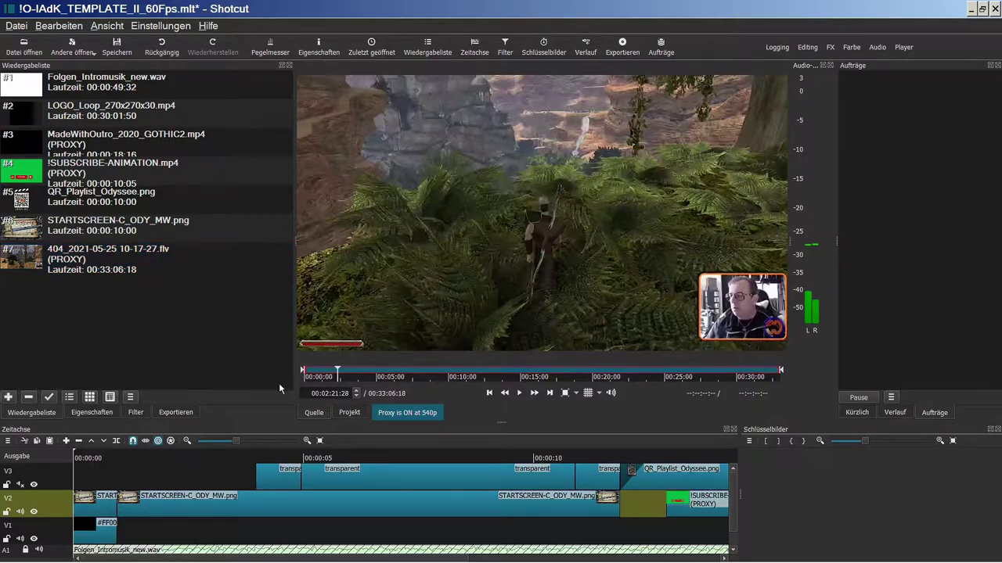
click(350, 414)
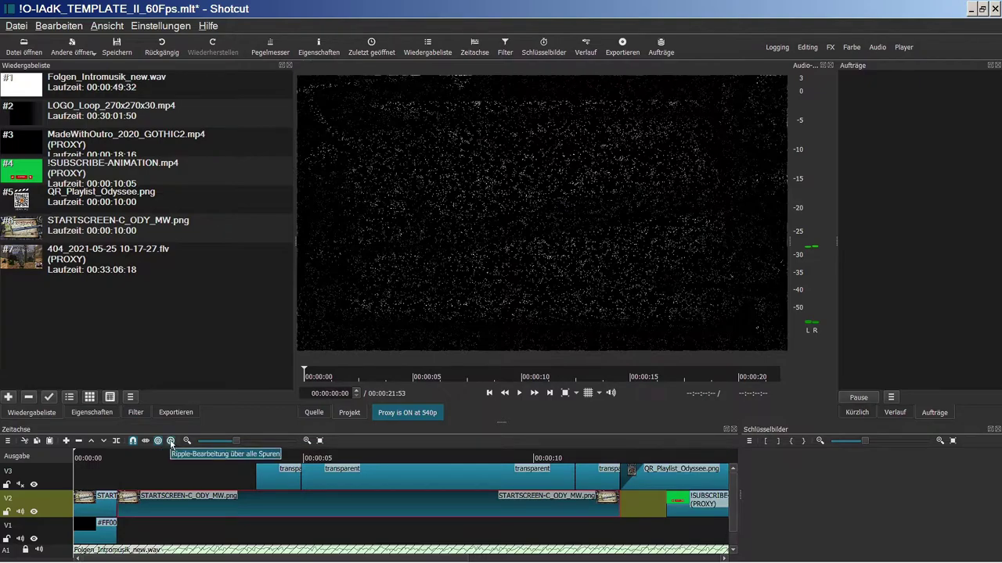
drag(28, 255, 621, 505)
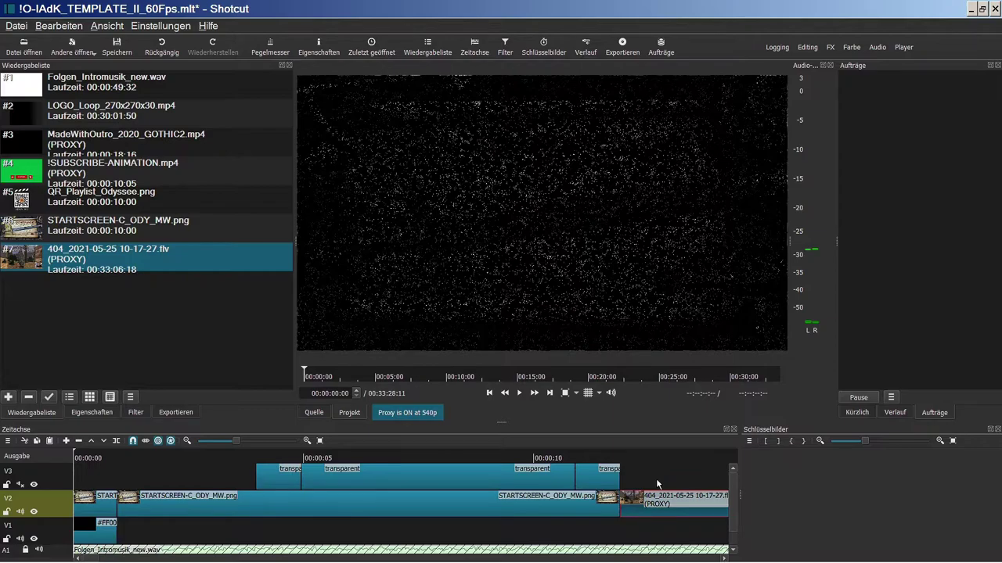
key(End)
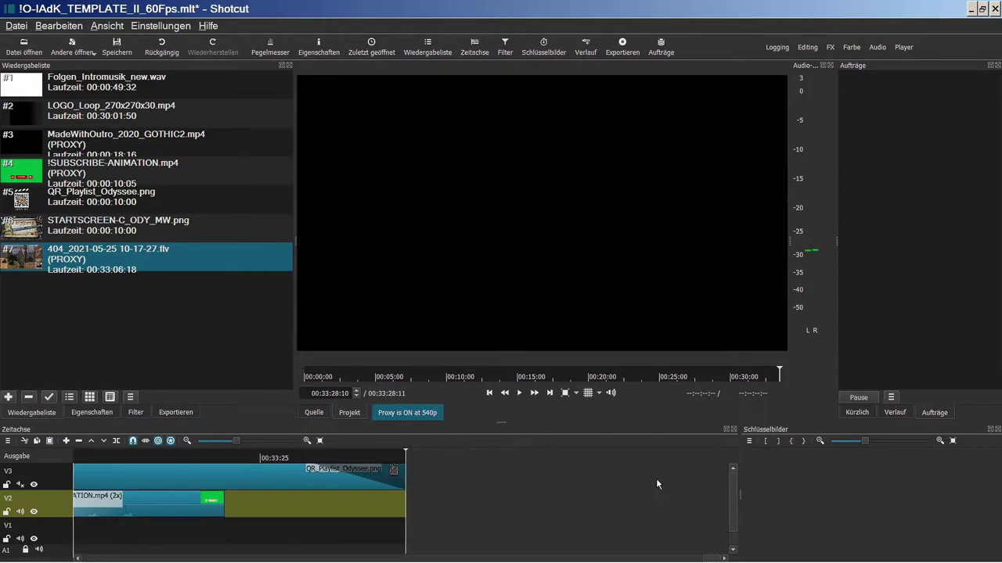
click(489, 395)
click(489, 395)
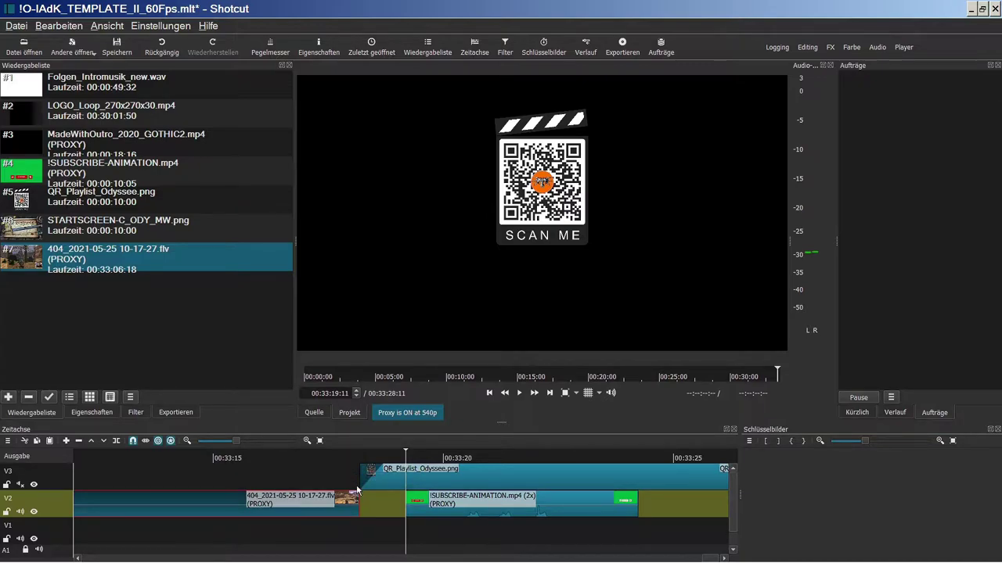
key(Home)
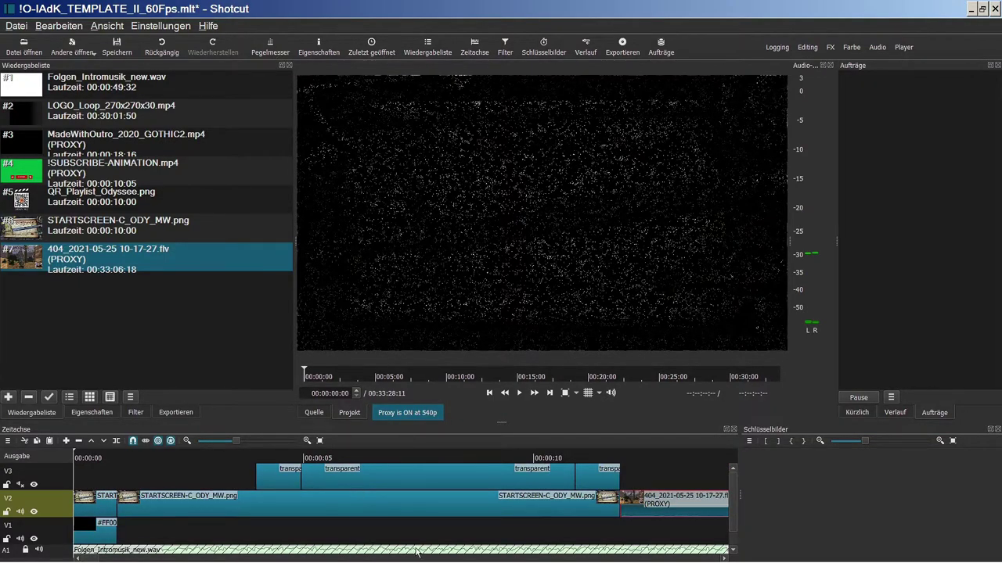
Add the two-pass audio normalization filter (Normalisieren: Zwei Durchgänge) to the gameplay recording on V2.
click(135, 412)
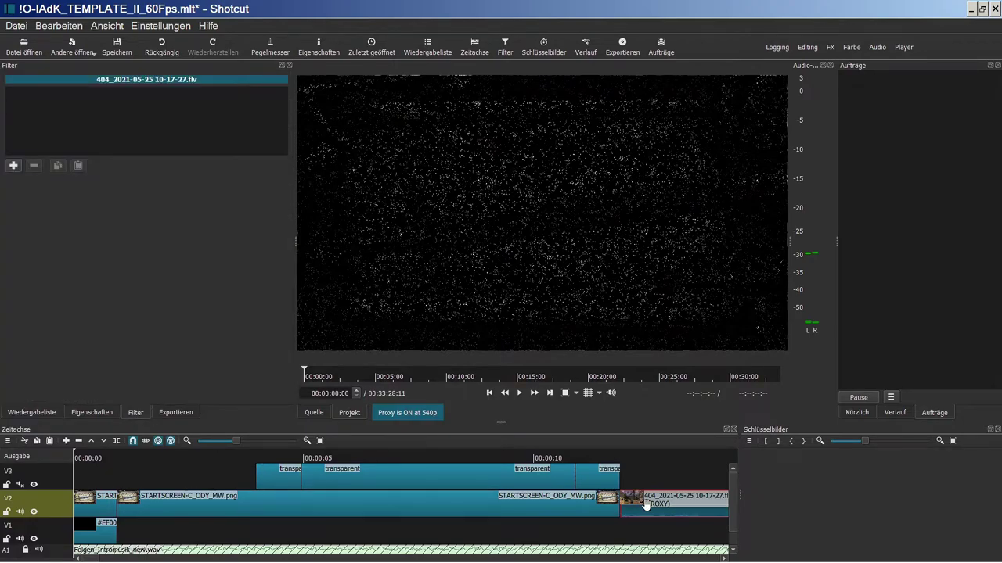
click(13, 166)
scroll(100, 306, down, 2)
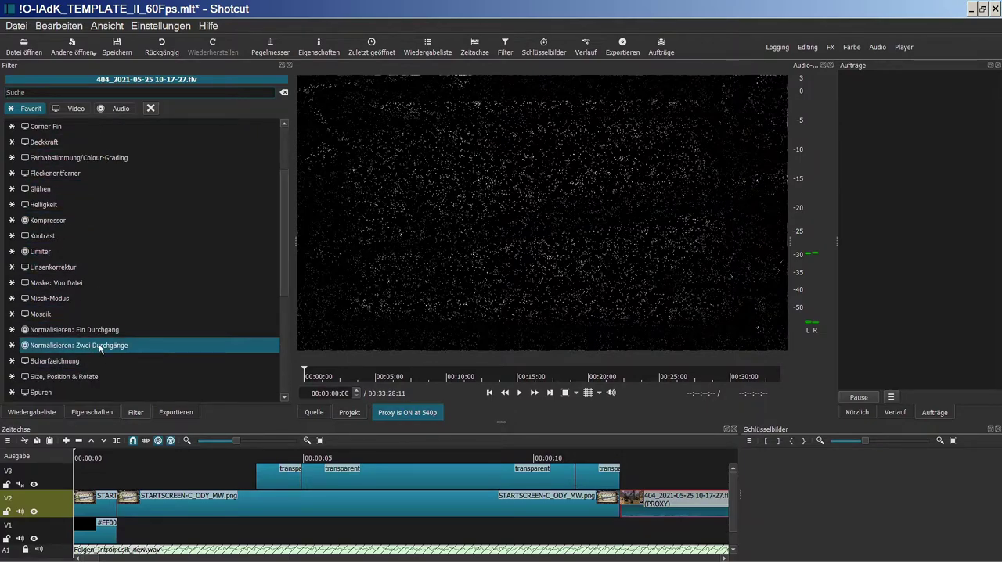
click(100, 347)
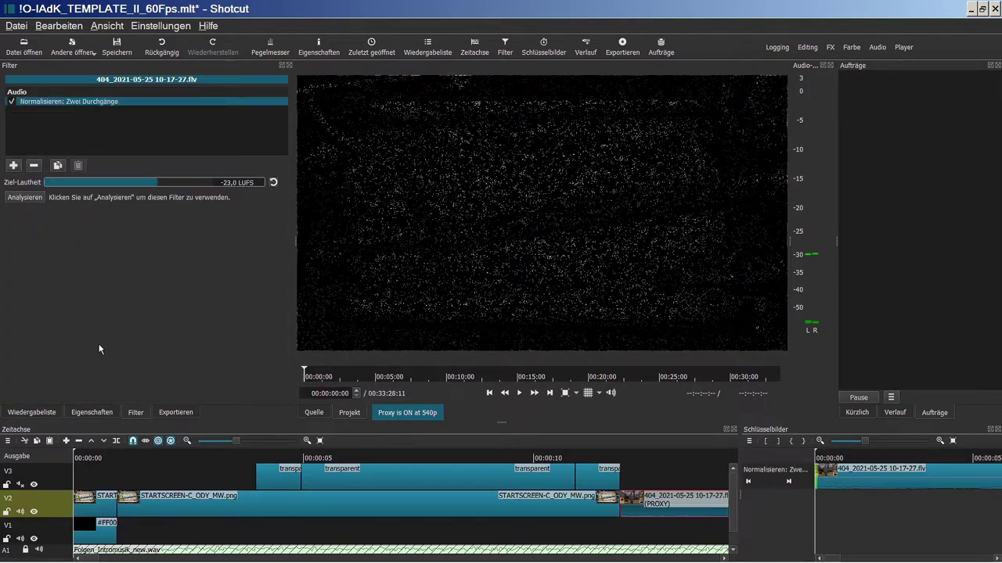
Set the normalization filter's target loudness to -16 LUFS and run its analysis.
drag(222, 182, 254, 183)
text(-16)
key(Return)
click(34, 197)
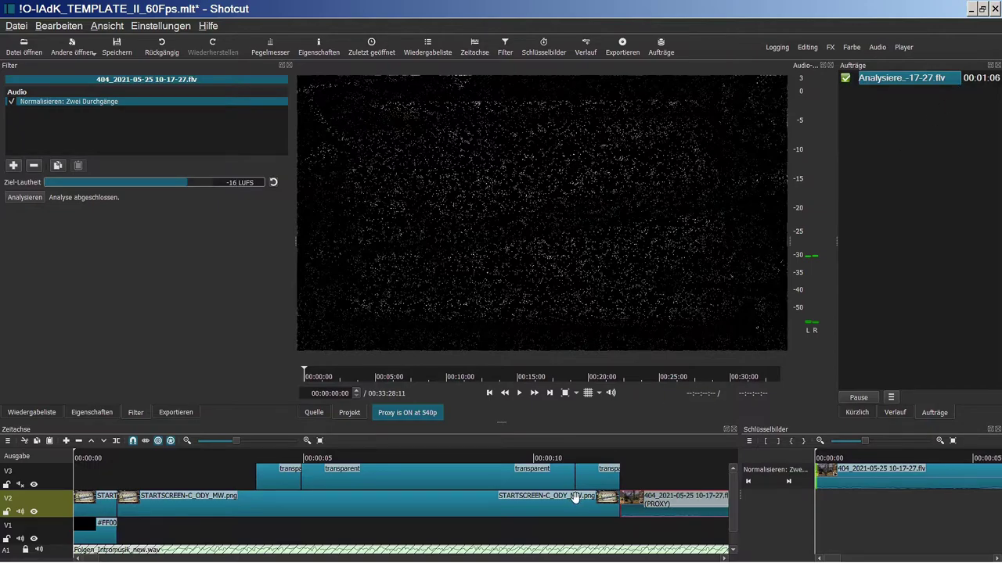
Find where the gameplay begins in the recording on V2 and split the clip there at 00:00:17:25.
click(659, 462)
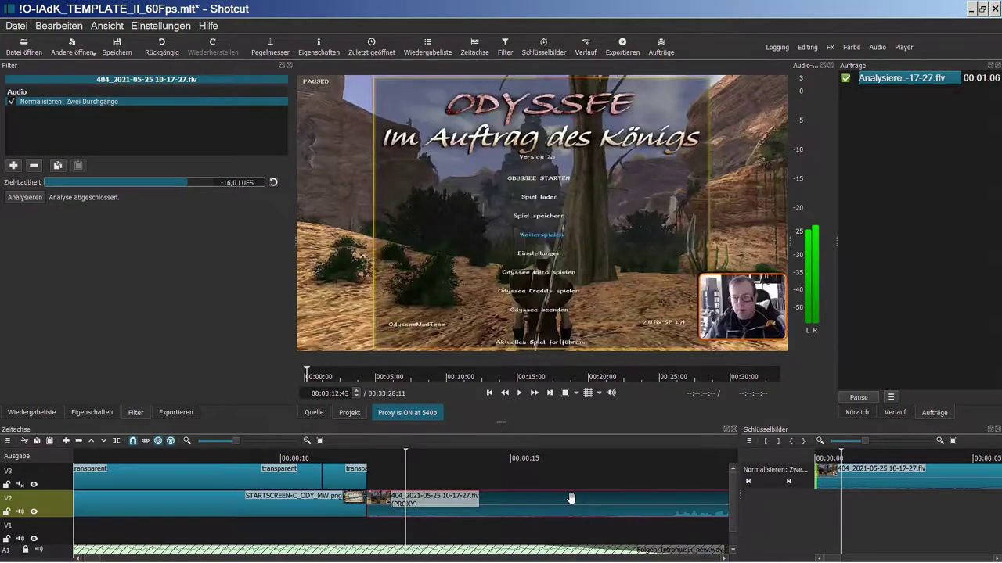
click(662, 458)
click(412, 458)
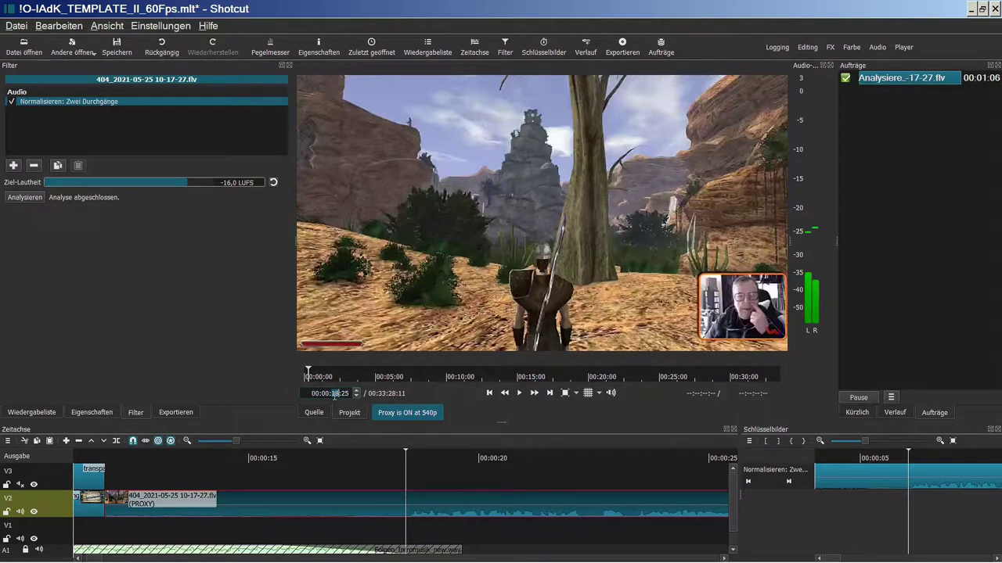
text(17)
key(Return)
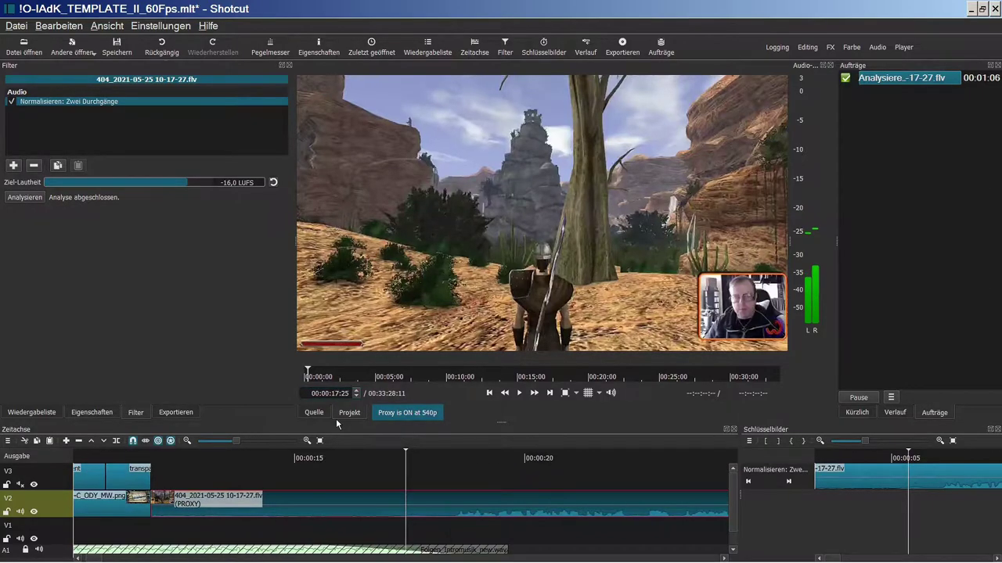
right_click(362, 512)
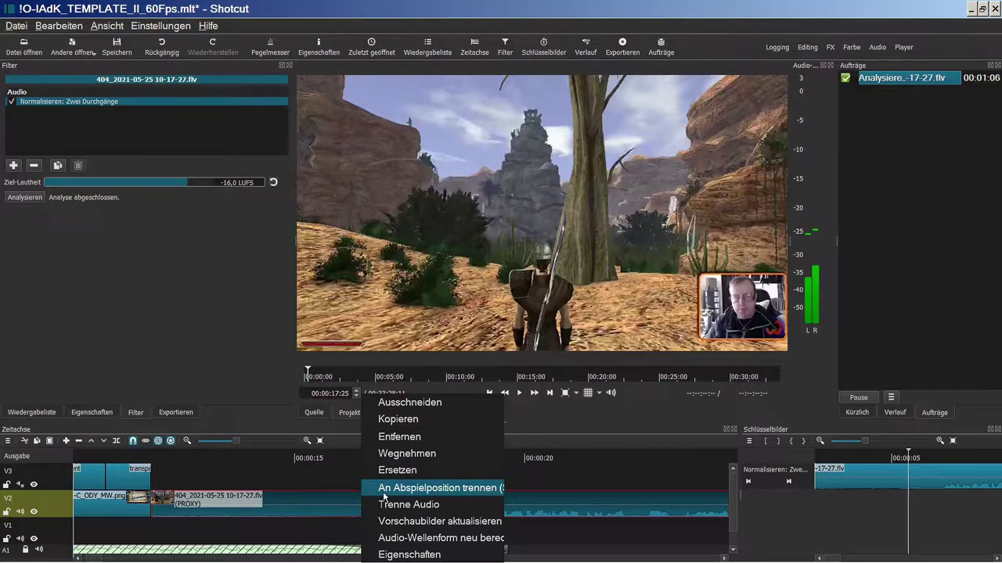
click(384, 497)
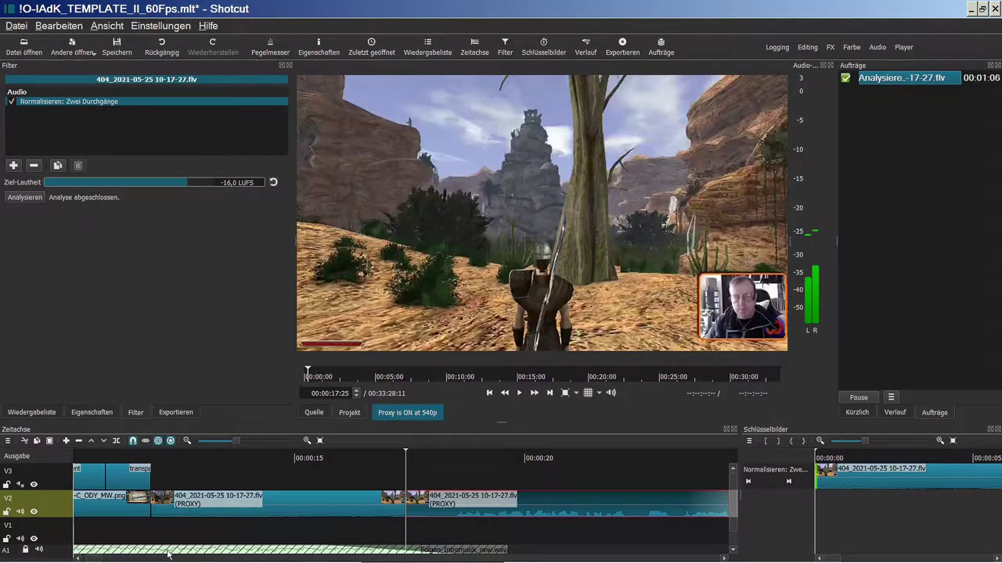
Remove the recording's leading piece before the split on V2 and play the cut from the start screen to the gameplay.
right_click(259, 505)
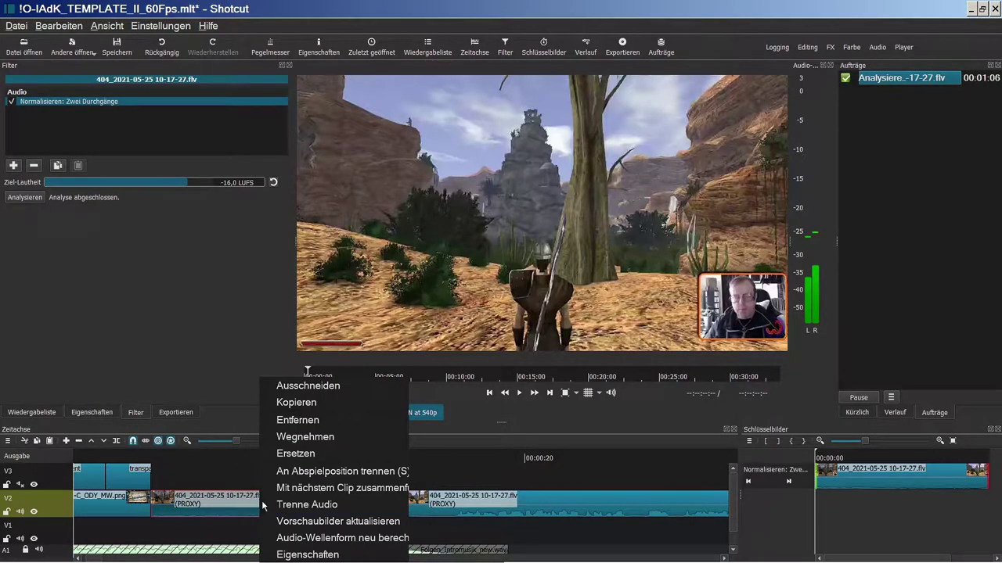
click(288, 423)
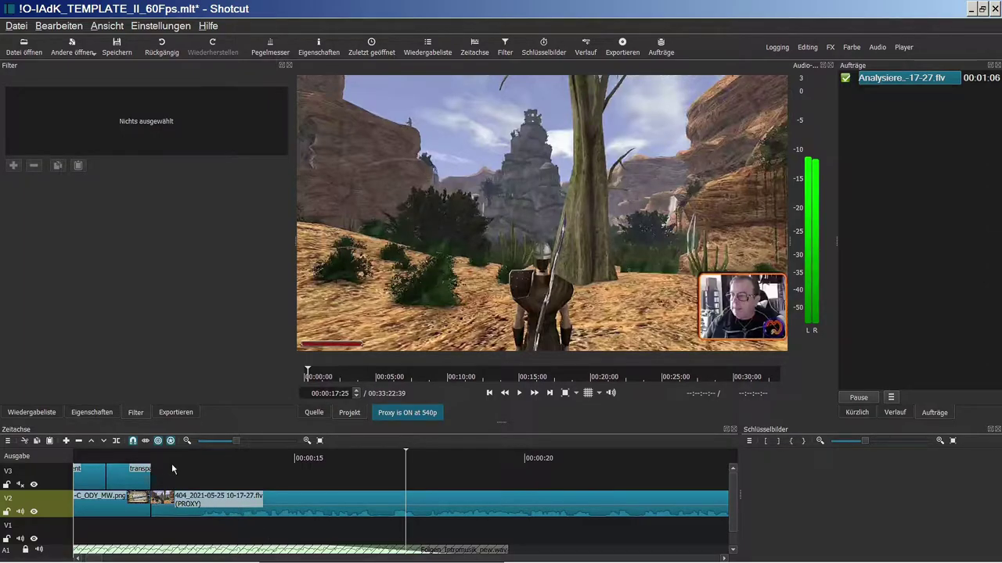
click(223, 458)
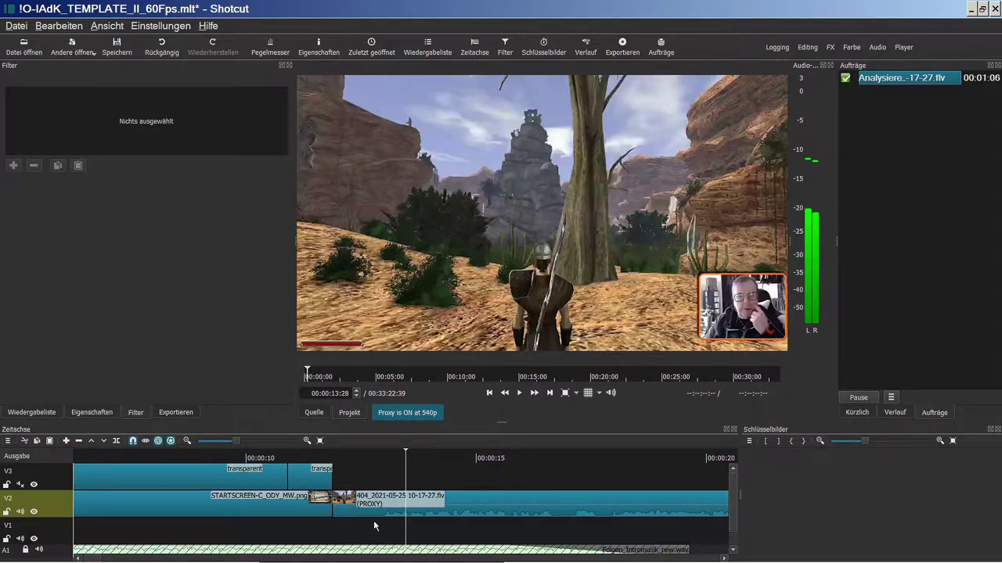
click(391, 508)
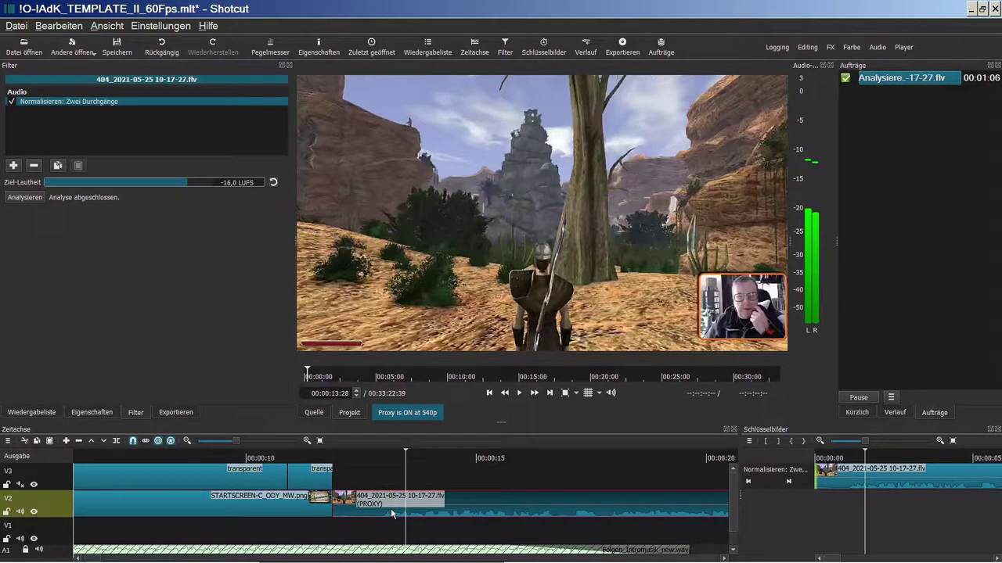
click(313, 460)
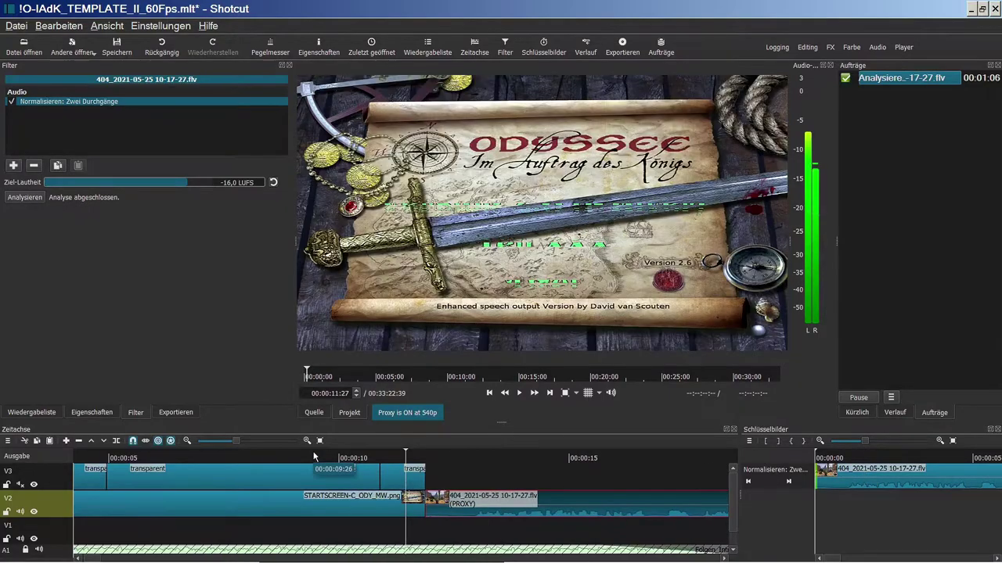
click(519, 393)
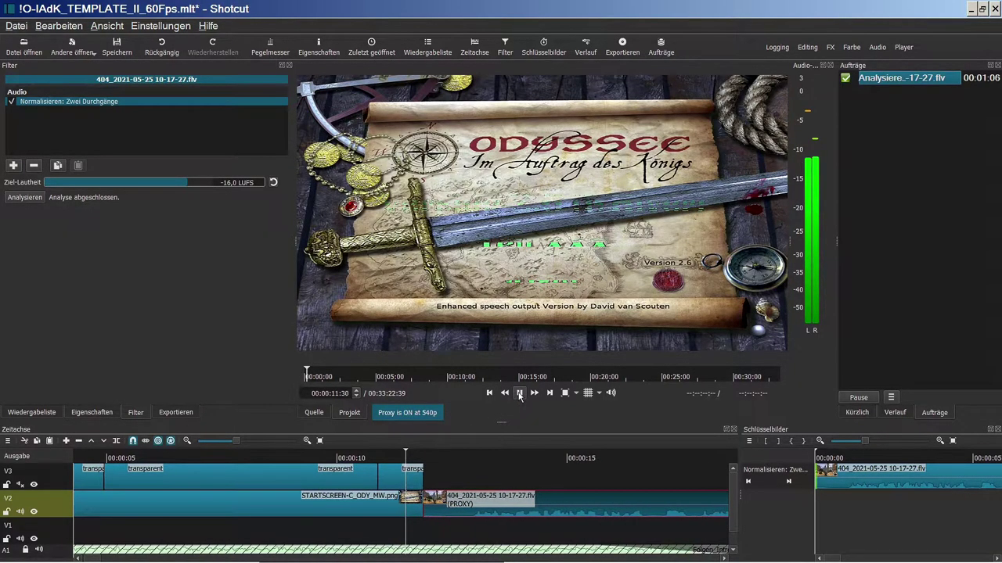
click(519, 393)
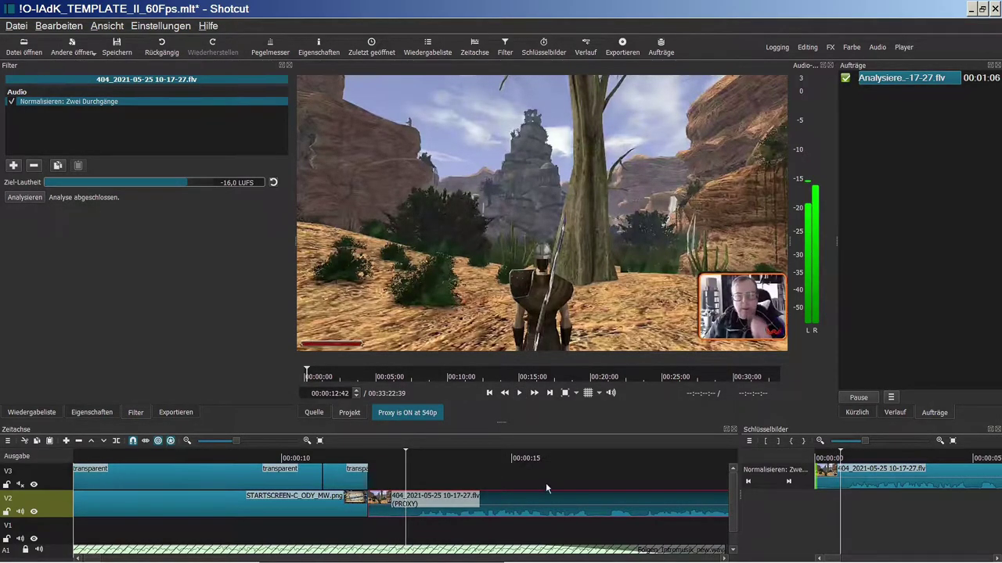
Try overlapping the recording with the start screen on V2 by about one second, and undo back to the split recording.
drag(509, 498, 464, 498)
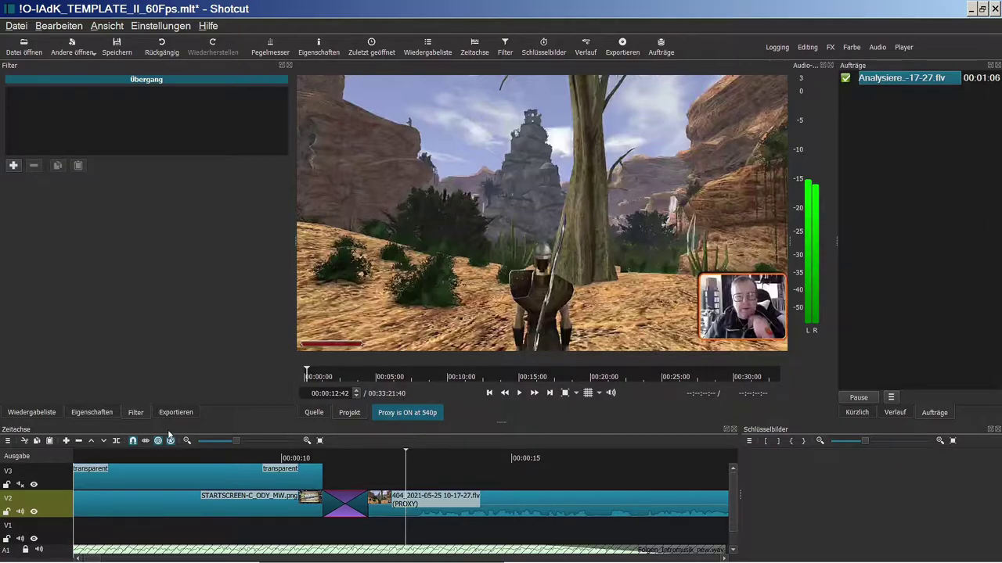
click(162, 47)
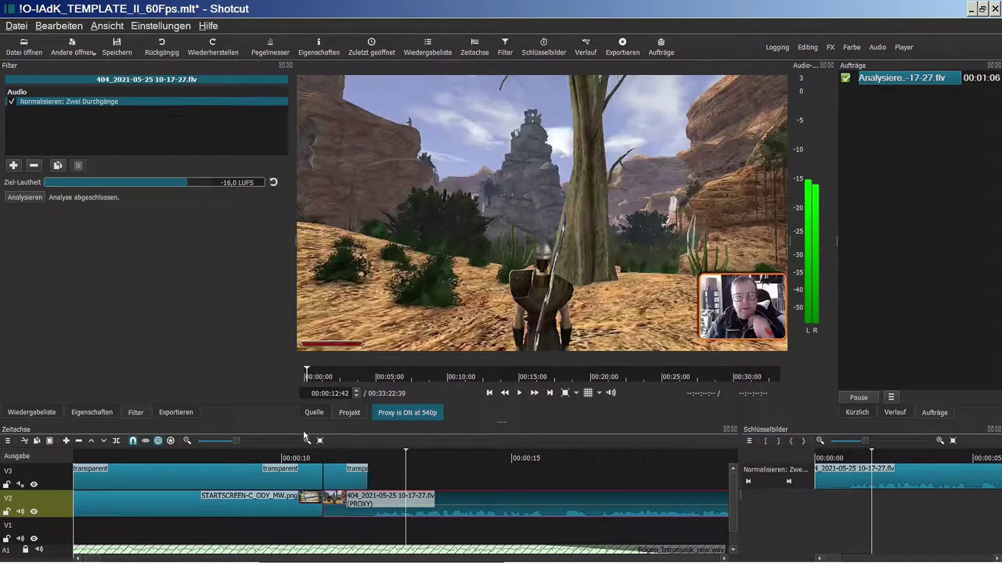
key(ctrl+z)
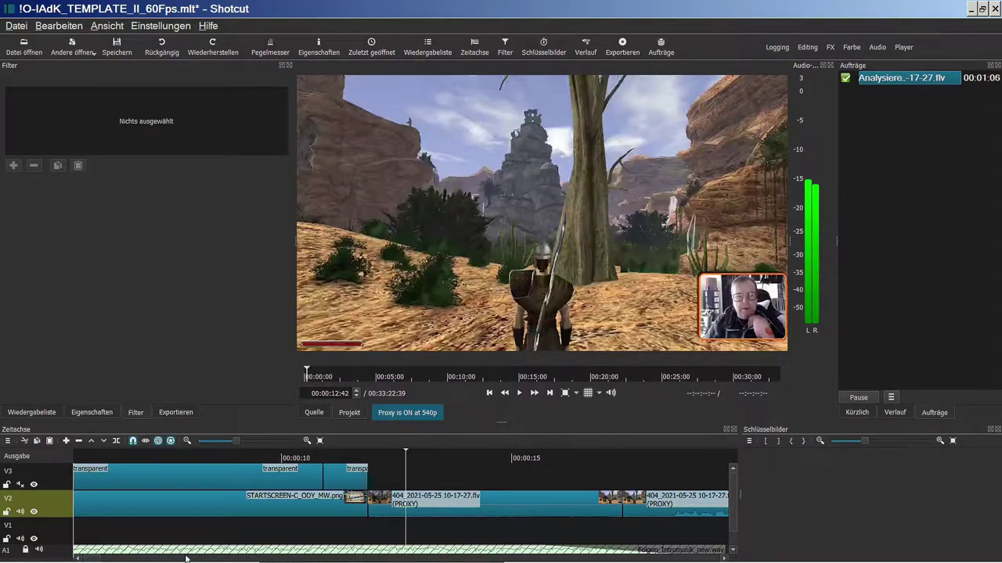
Remove the recording's unwanted leading piece on V2 so the gameplay directly follows the start screen.
mouse_move(96, 560)
mouse_down()
mouse_move(689, 561)
mouse_move(76, 557)
mouse_up()
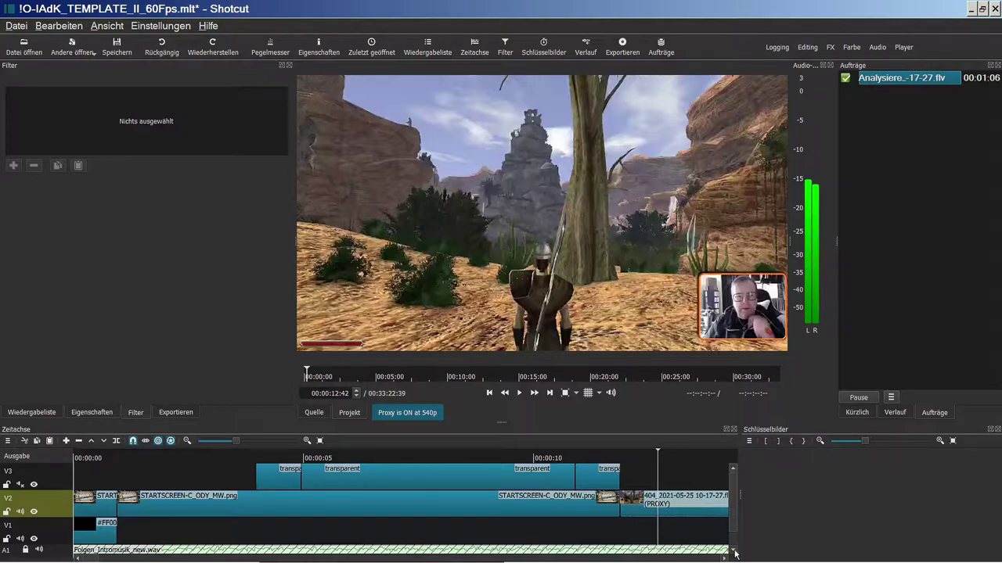
click(344, 560)
scroll(422, 485, up, 5)
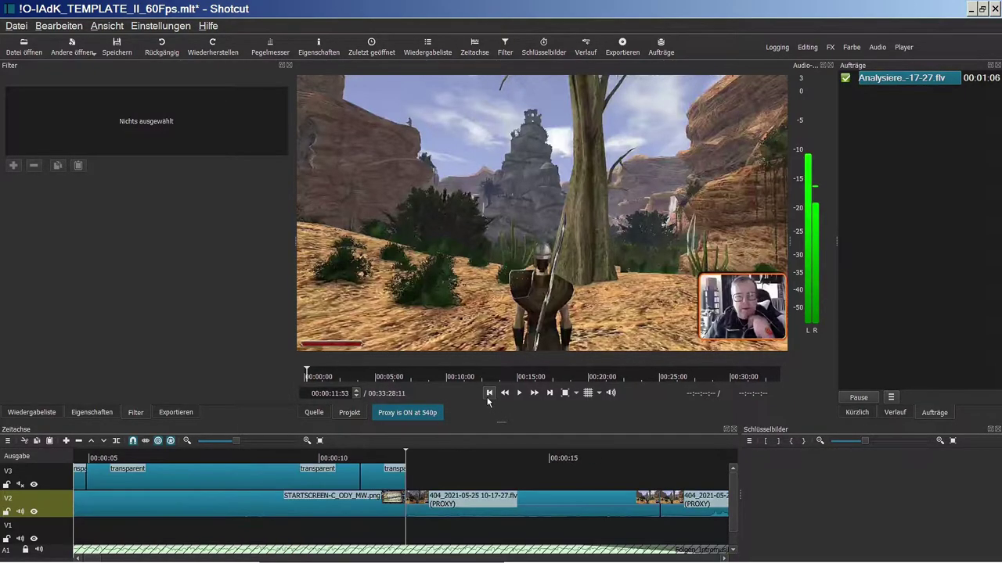
click(405, 507)
right_click(438, 508)
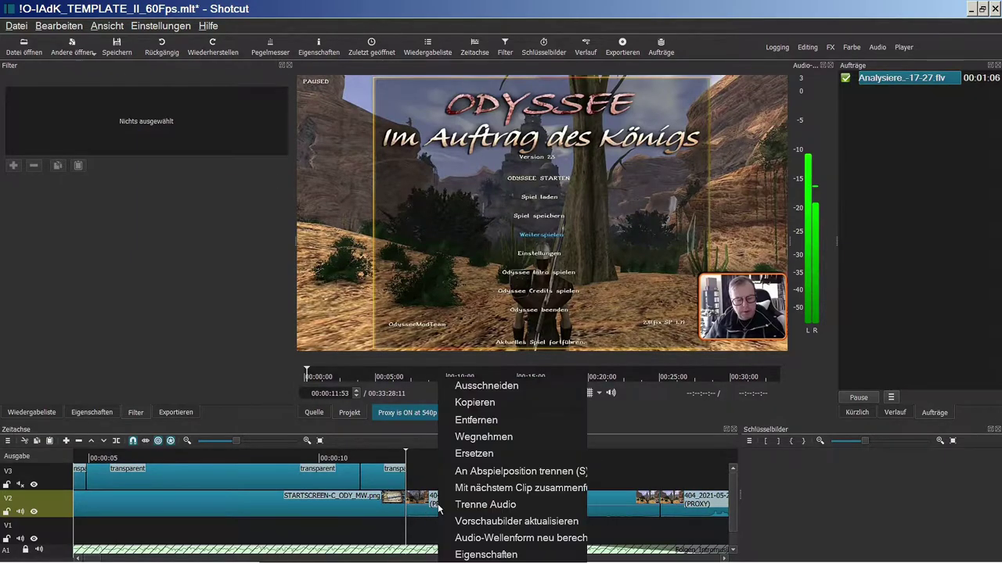
click(480, 421)
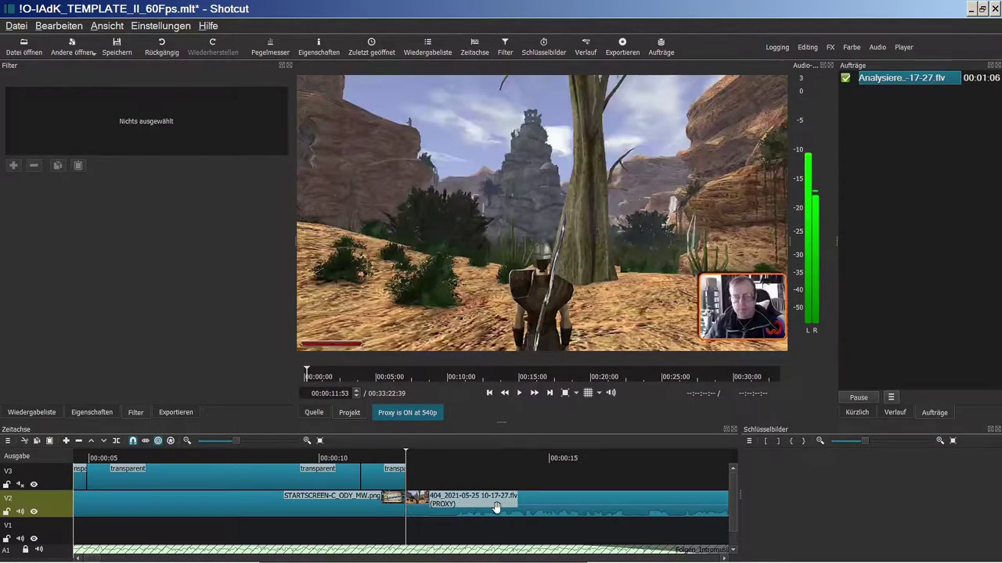
With rippling across all tracks off, overlap recording and start screen on V2 by about one second as a crossfade, and rebuild the recording's audio waveform.
drag(508, 511, 463, 507)
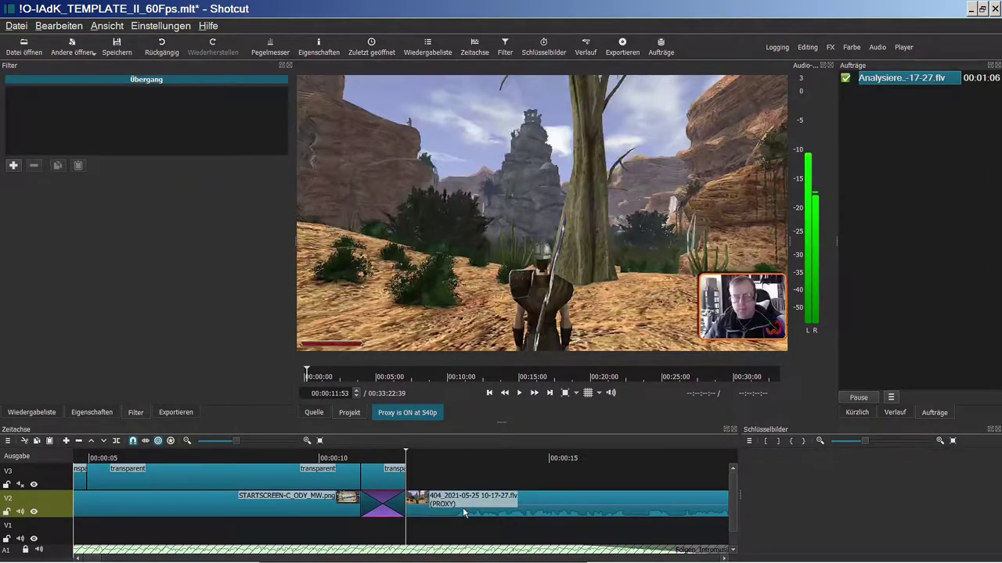
right_click(489, 510)
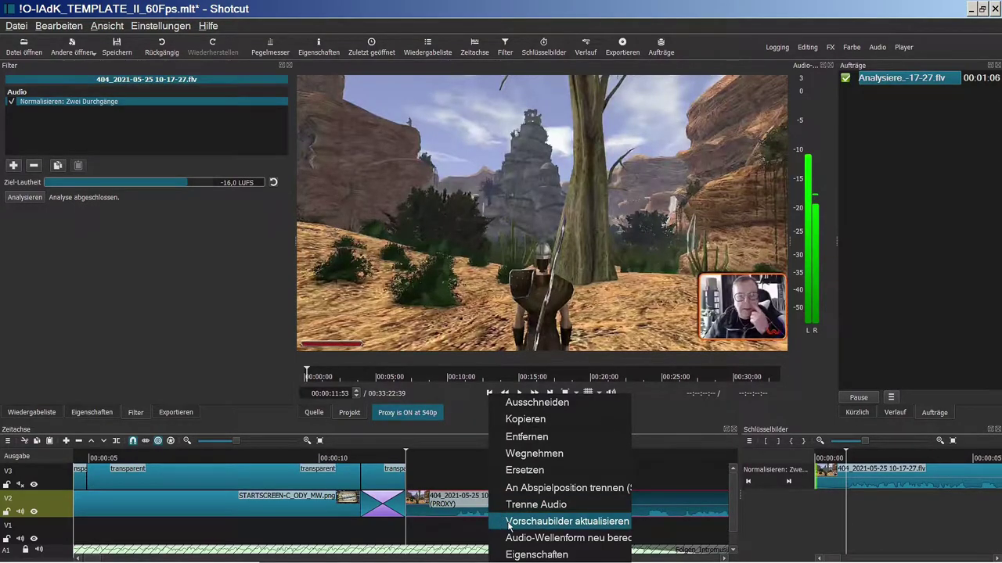
click(511, 538)
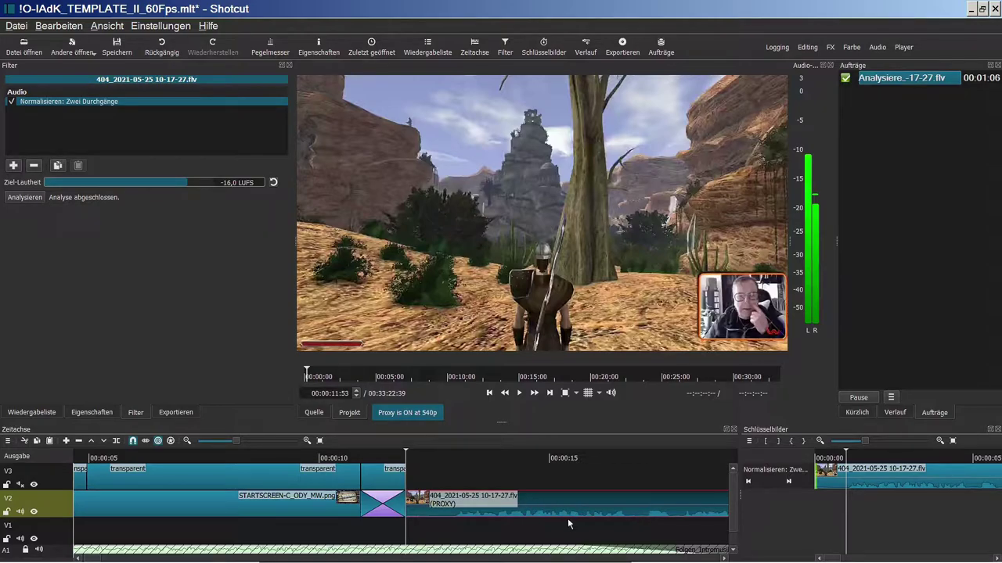
Move the QR_Playlist_Odyssee.png clip on V3 earlier so that it starts exactly where the recording on V2 ends.
drag(92, 559, 713, 561)
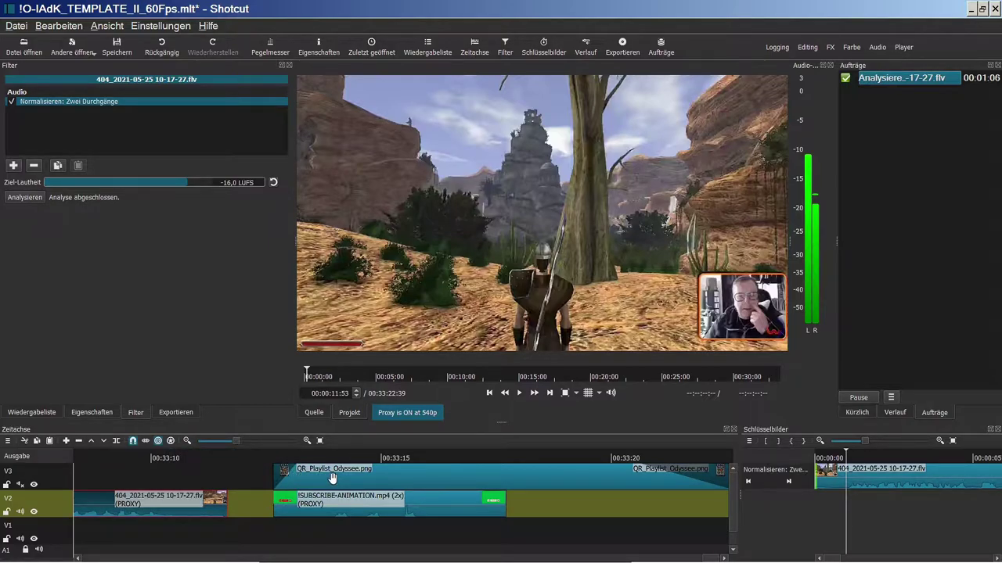
drag(332, 477, 284, 478)
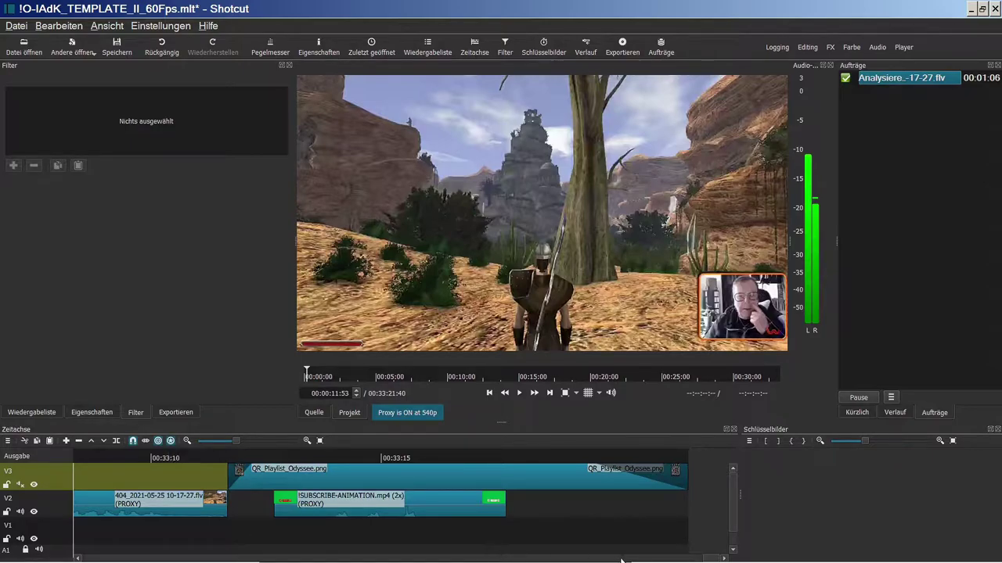
Play the crossfade from the start screen into the gameplay recording to check it.
drag(710, 560, 95, 561)
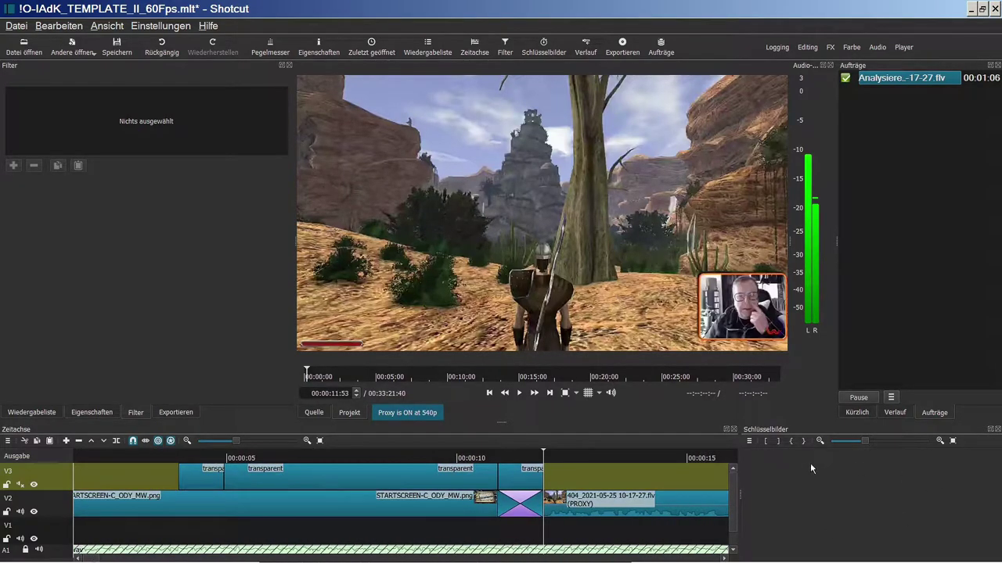
click(485, 461)
click(518, 393)
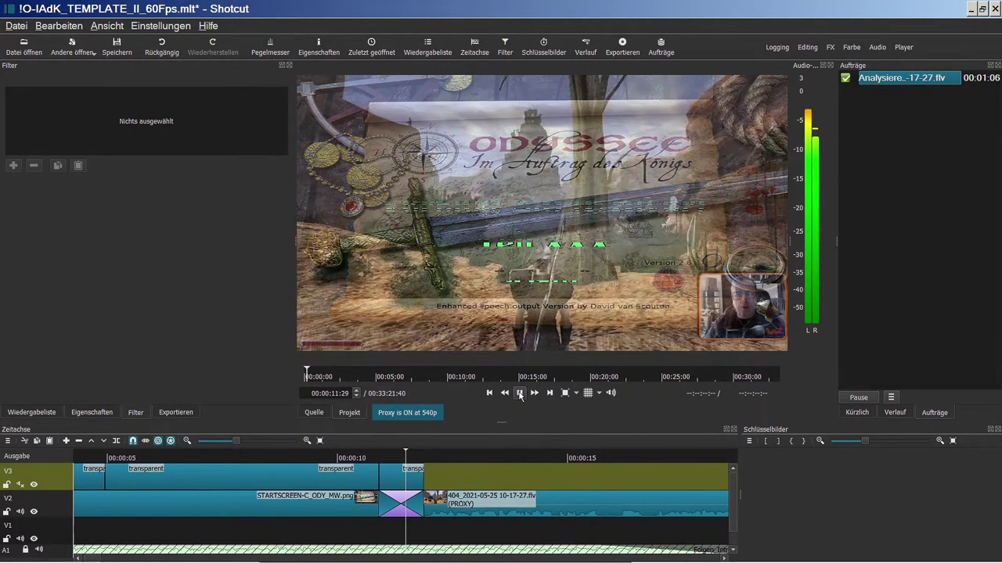
click(520, 395)
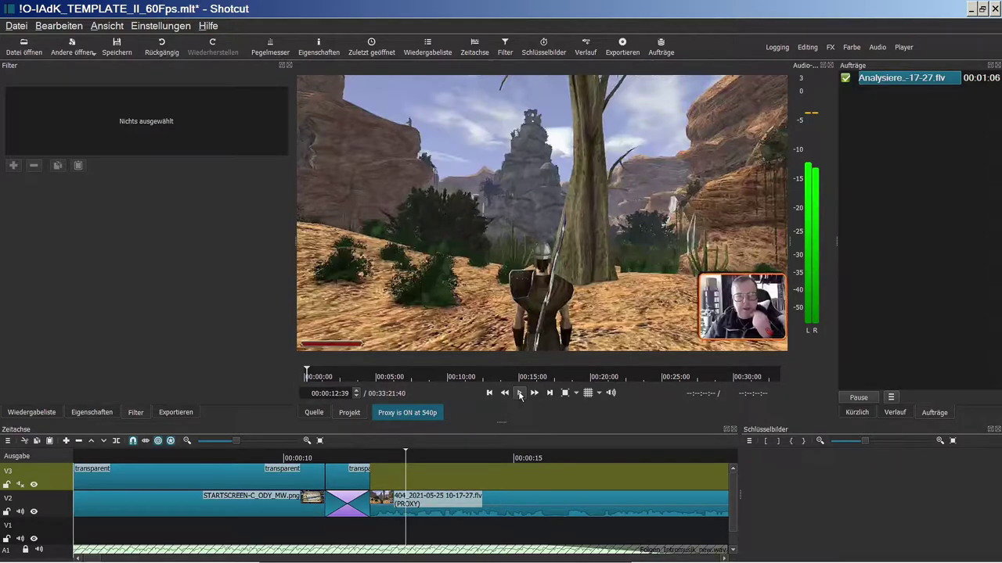
Save the project under the new name O-IAdK_404_.mlt in the 2.5 folder, based on the name of episode 403.
click(9, 26)
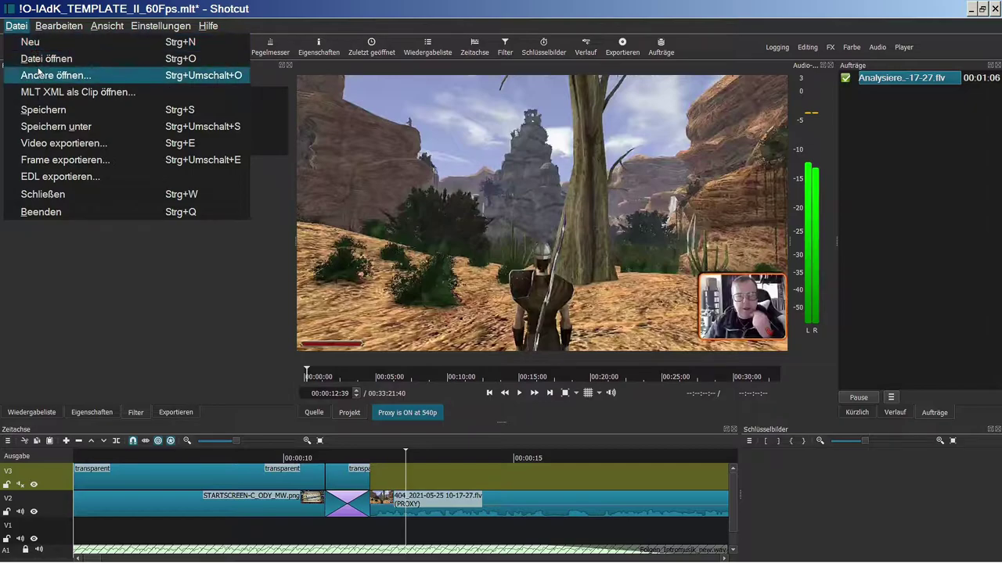
click(47, 126)
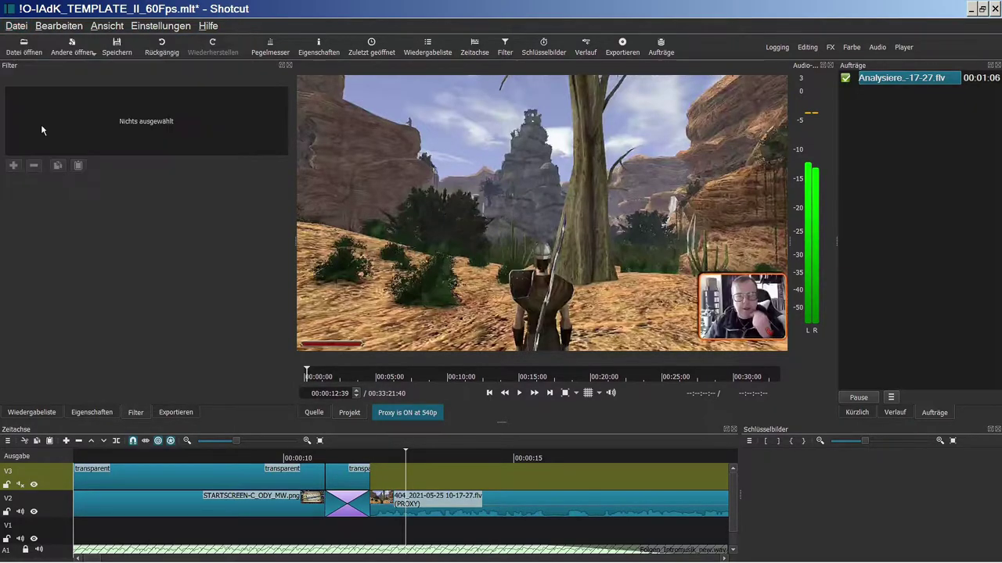
click(214, 127)
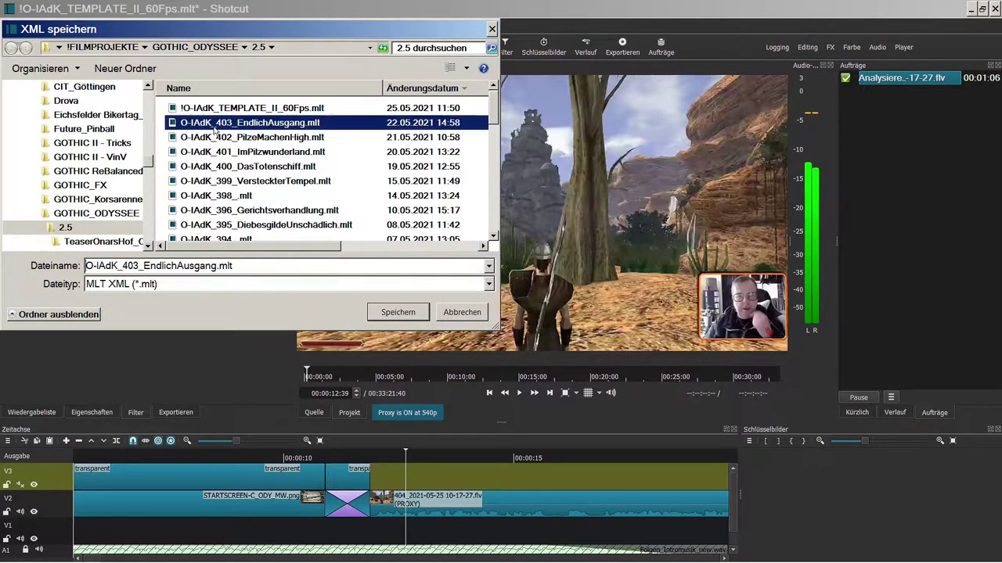
click(139, 266)
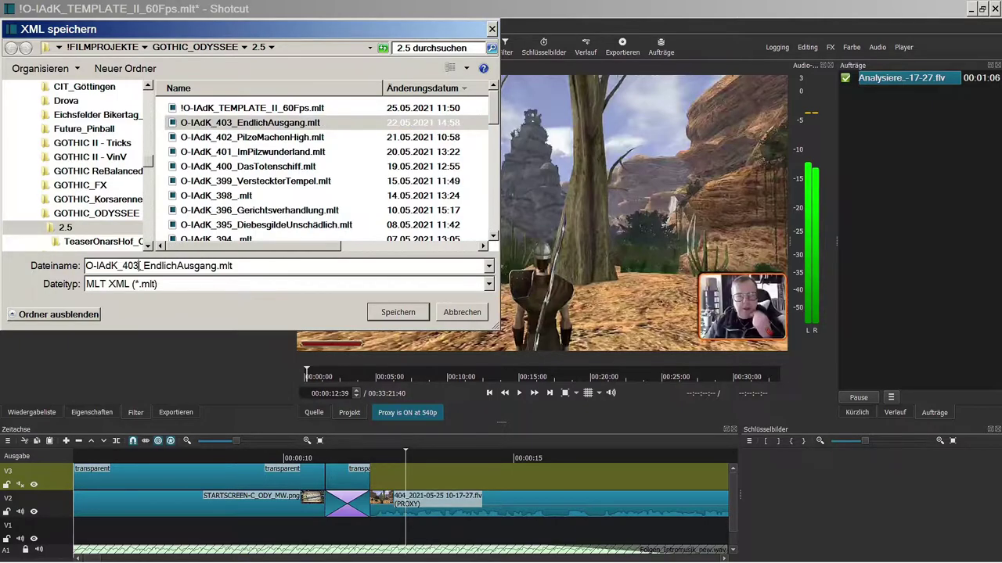
key(BackSpace)
text(4)
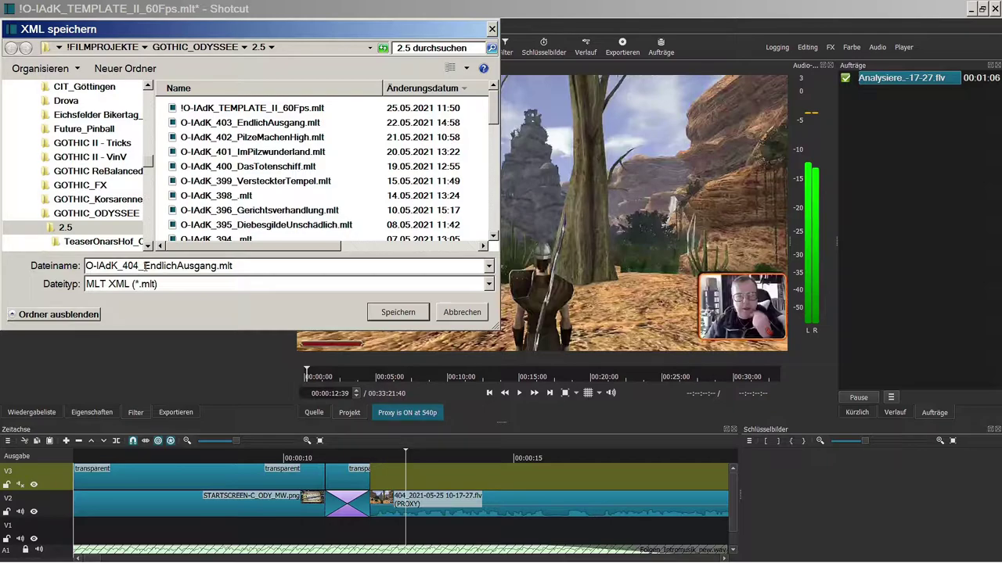
drag(144, 266, 216, 267)
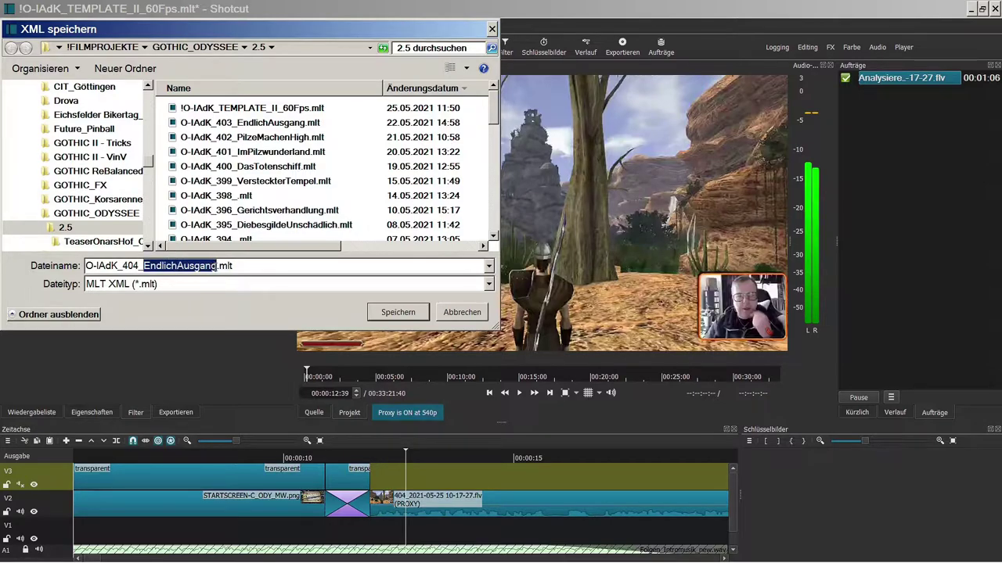
key(BackSpace)
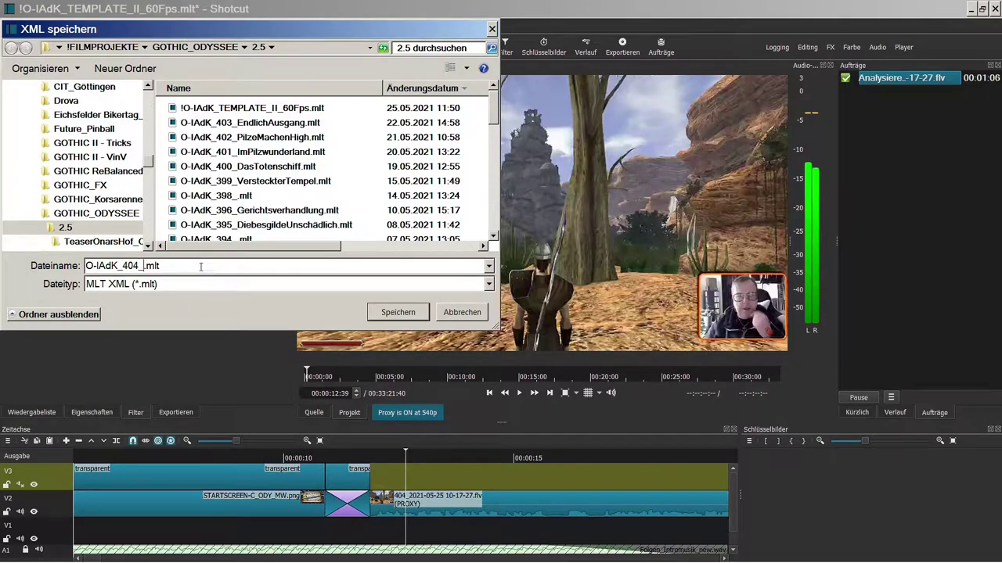
click(411, 312)
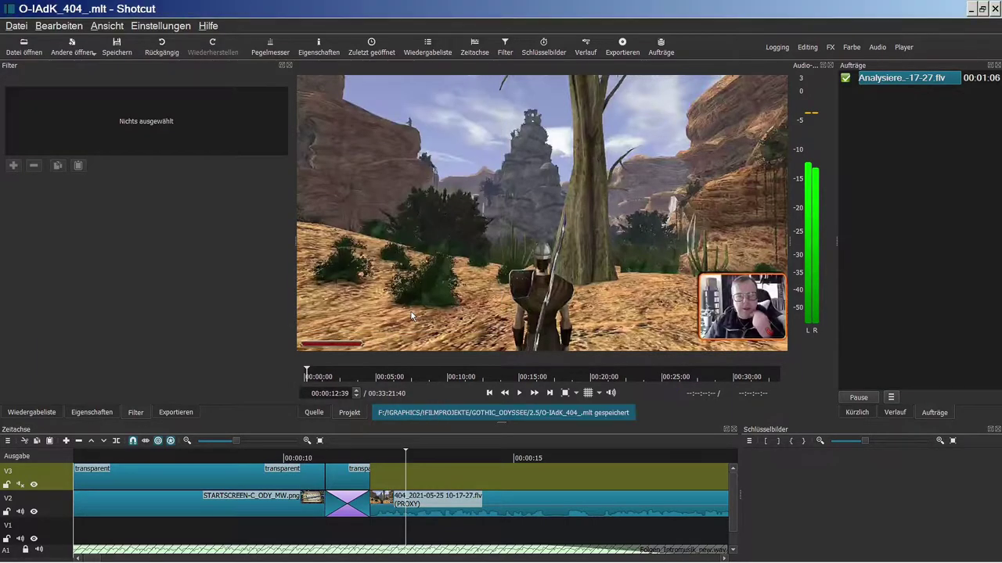
Play the recording after the start screen and around 00:05:22 to find the next cut point.
click(518, 393)
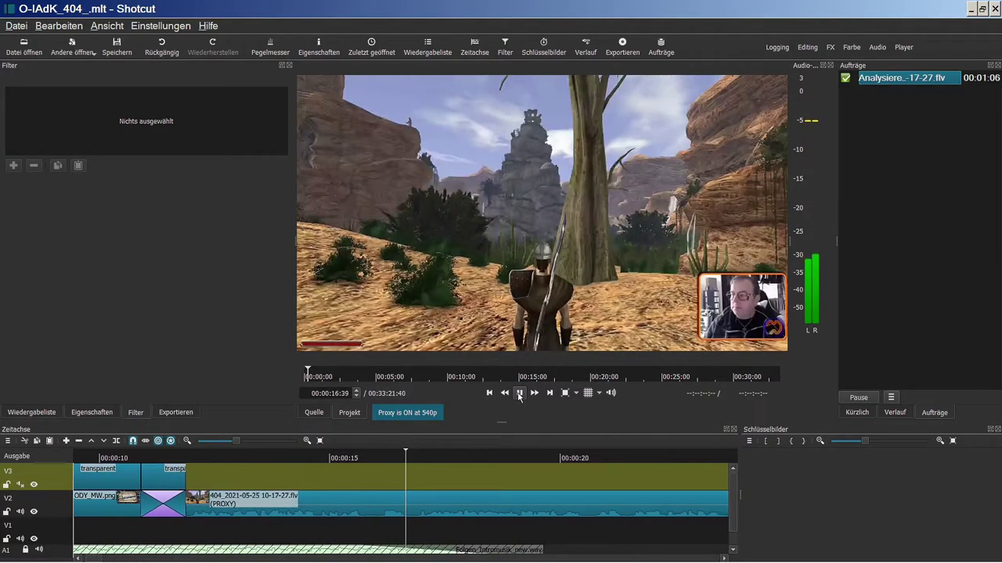
click(518, 393)
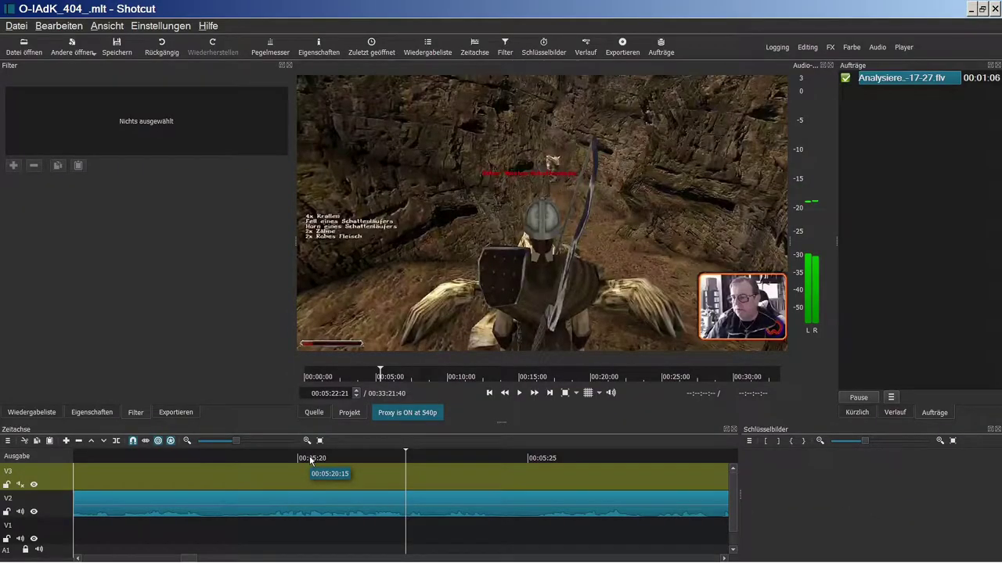
click(518, 394)
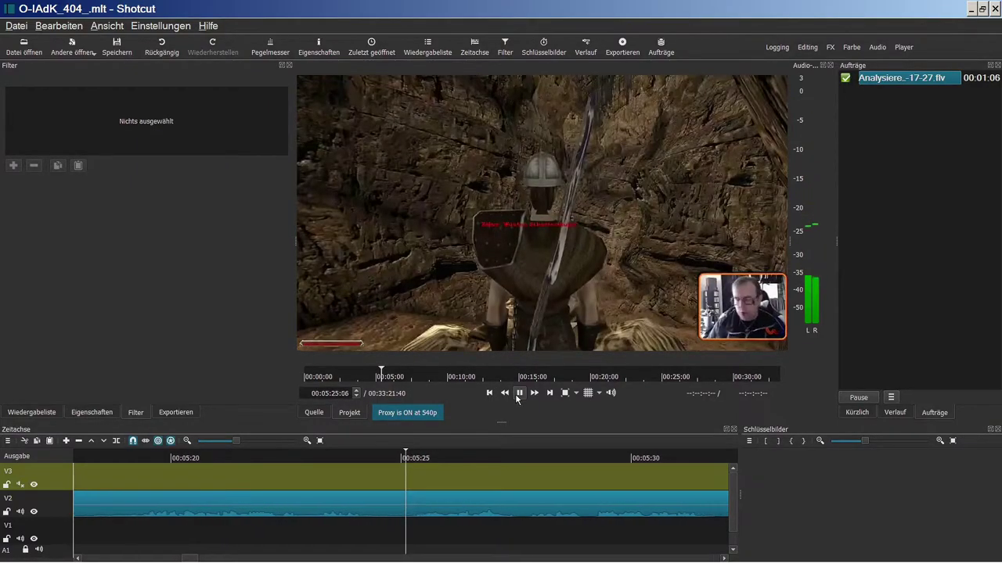
click(518, 395)
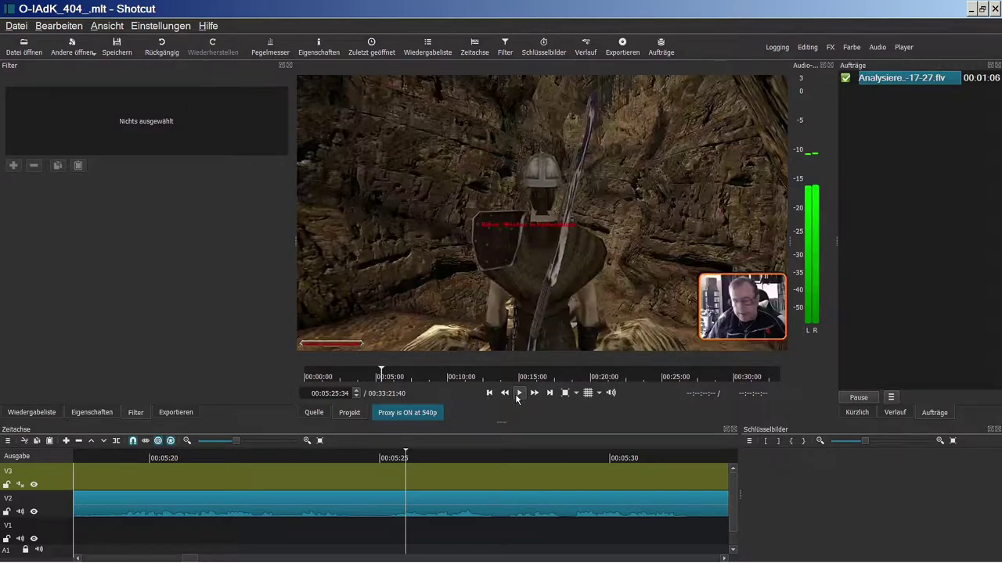
Split the recording on V2 at the scene jump, exactly at 00:05:24:16.
click(365, 456)
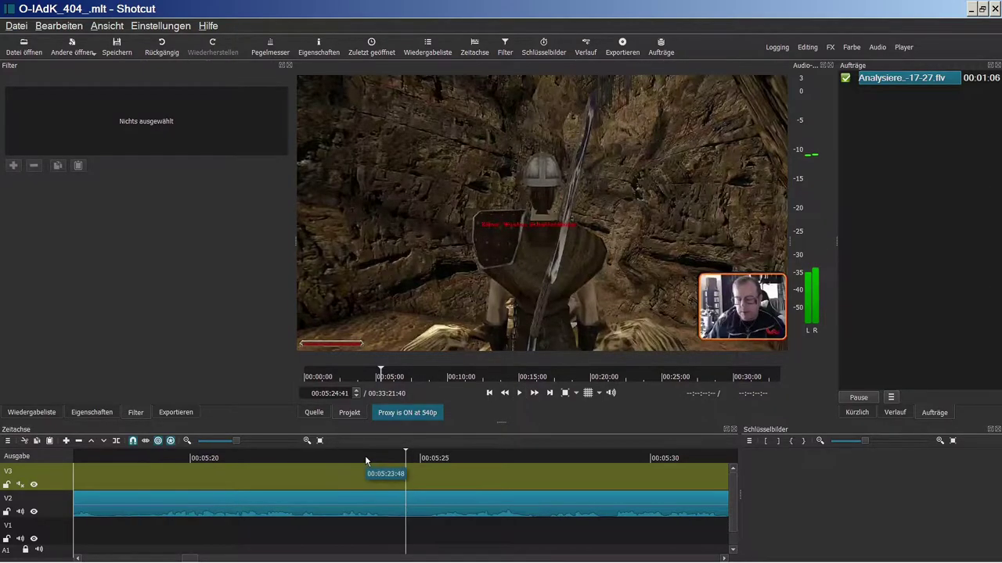
key(Left)
key(Left)
key(Left)
key(Left)
key(Left)
key(Left)
key(Left)
key(Left)
key(Left)
key(Left)
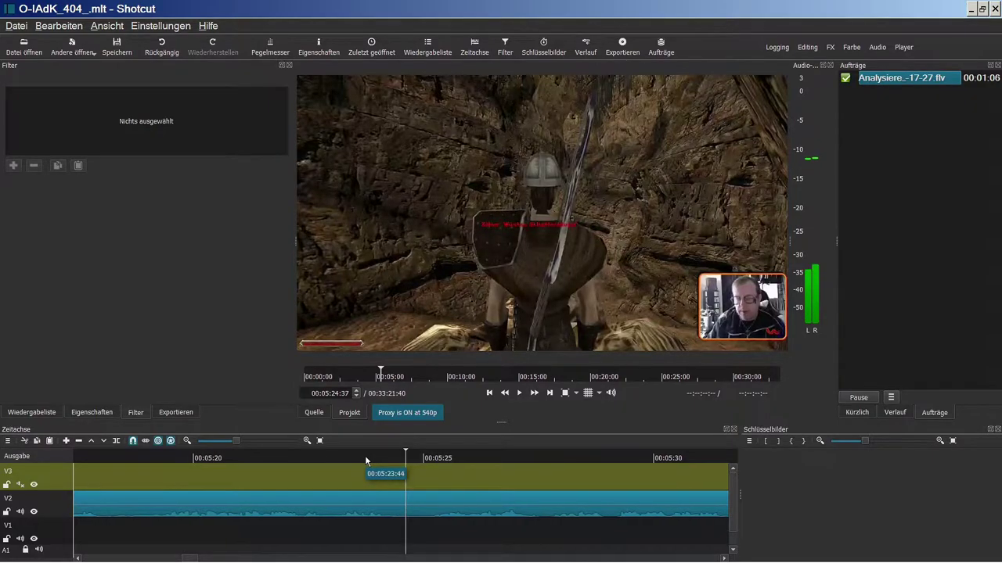
key(Left)
key(Left)
key(Left)
key(Left)
key(Left)
key(Left)
key(Left)
key(Left)
key(Left)
key(Left)
key(Left)
key(Left)
key(Left)
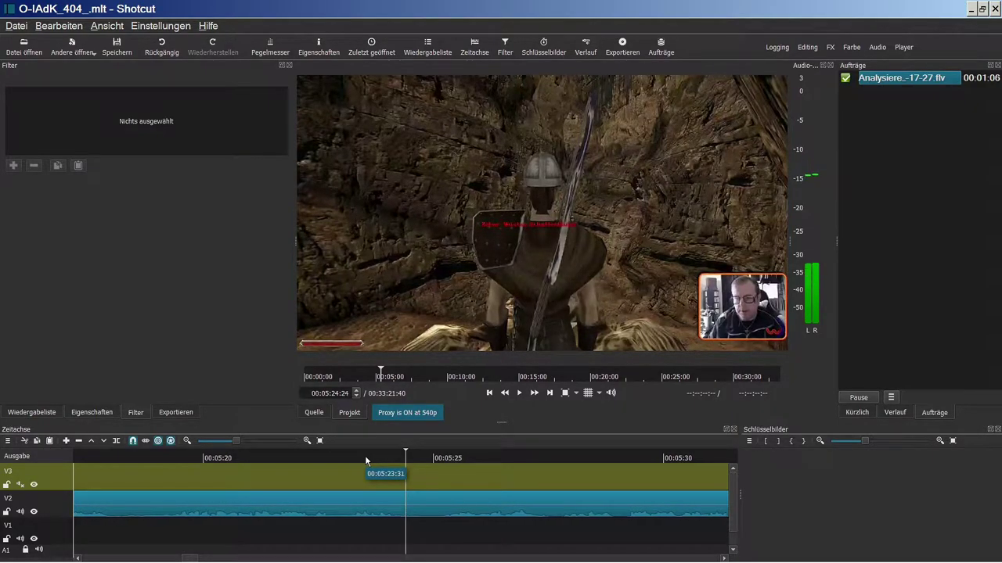
key(Left)
key(Left)
key(Left)
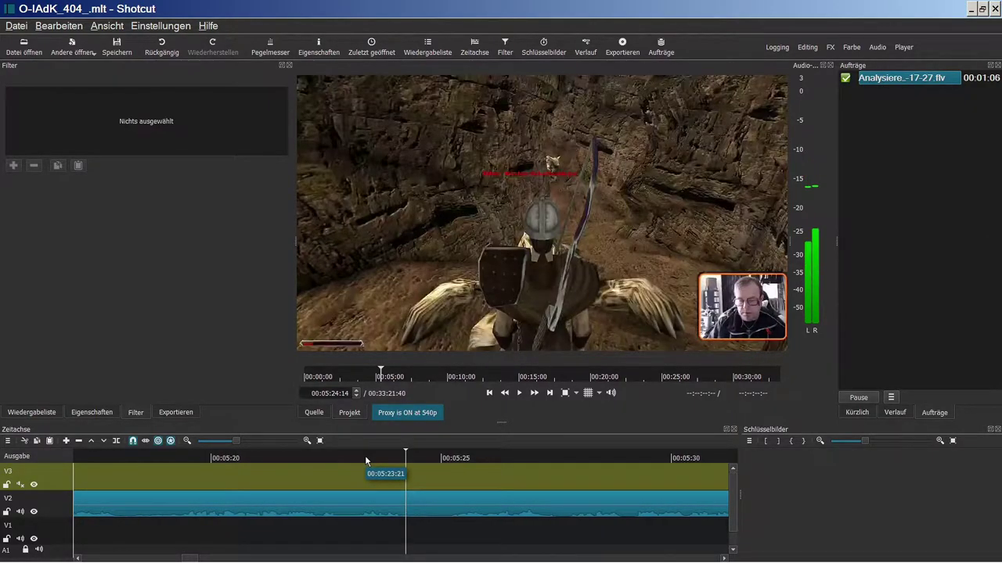
key(Right)
key(Left)
key(Right)
key(Left)
key(Right)
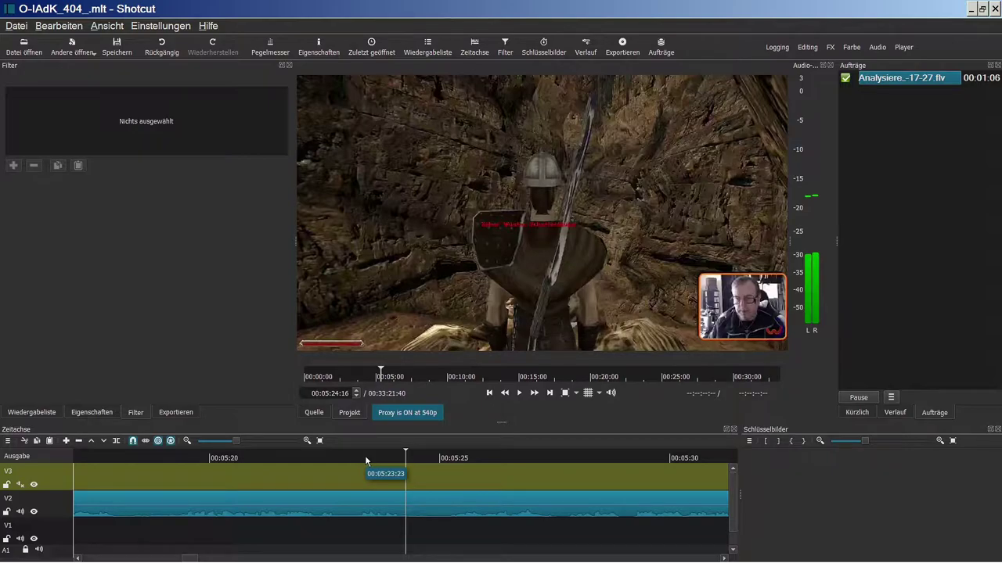
key(Down)
key(s)
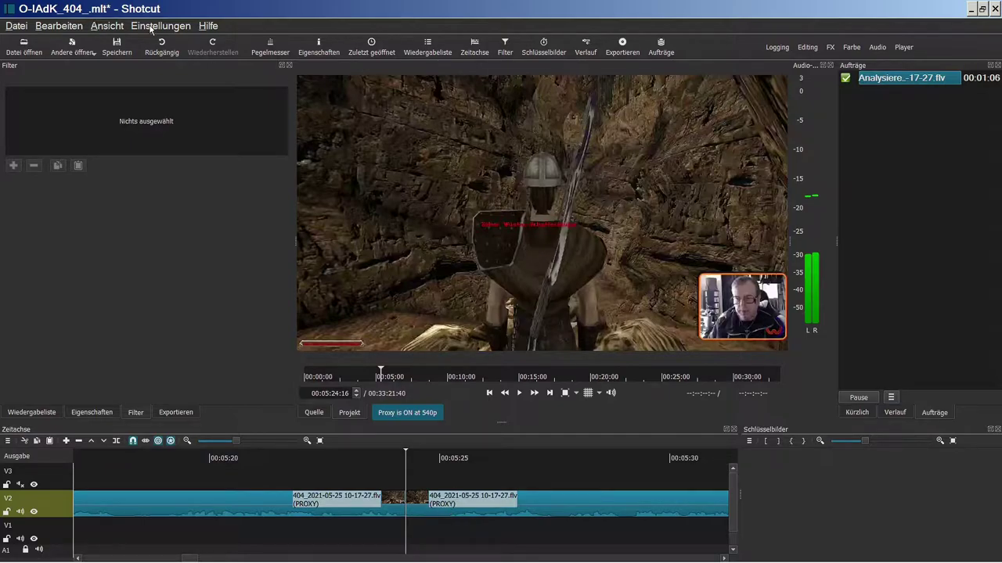
Overlap the recording's part after the cut with the preceding part by about half a second as a crossfade, and rebuild its audio waveform.
click(174, 409)
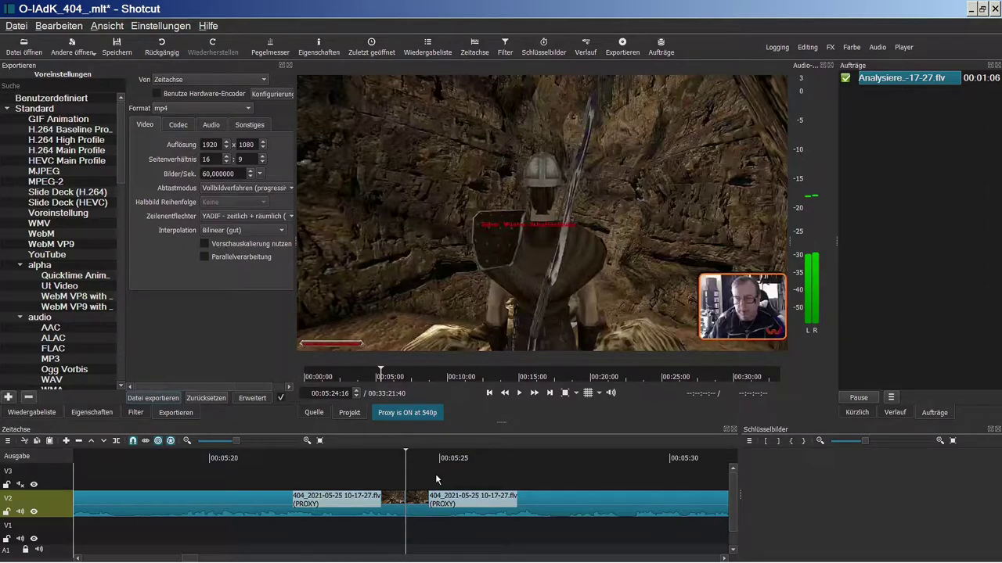
click(471, 507)
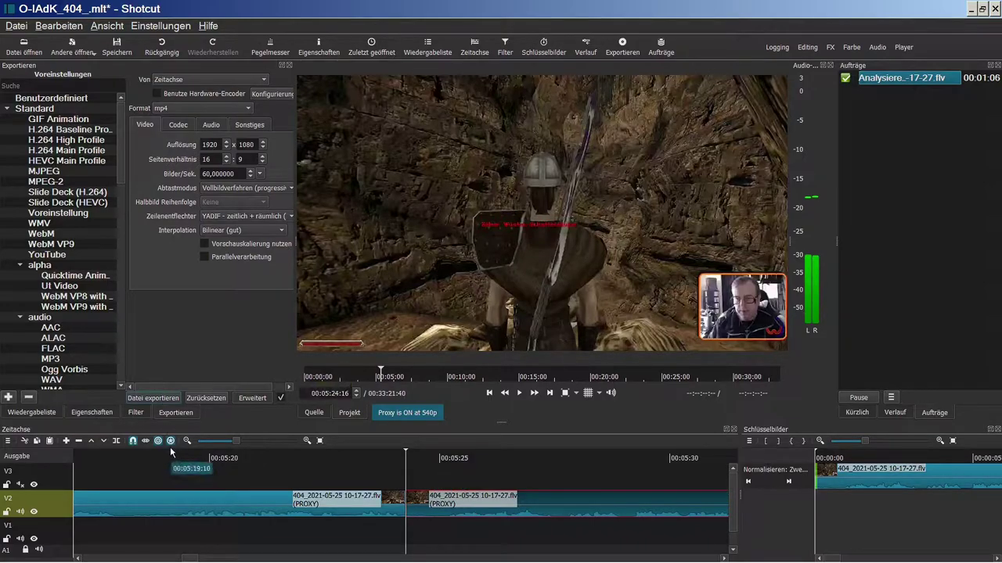
drag(520, 507, 493, 506)
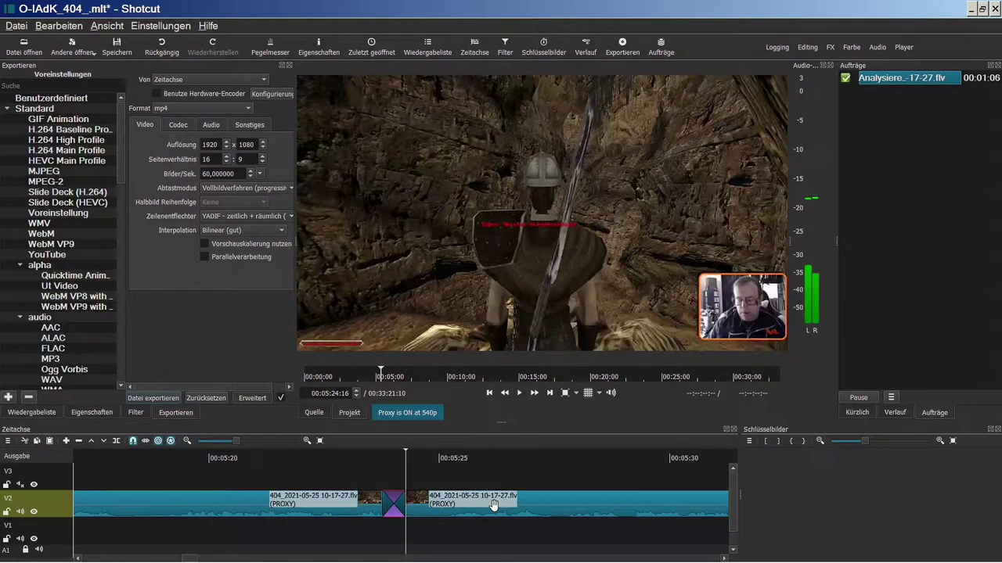
right_click(494, 506)
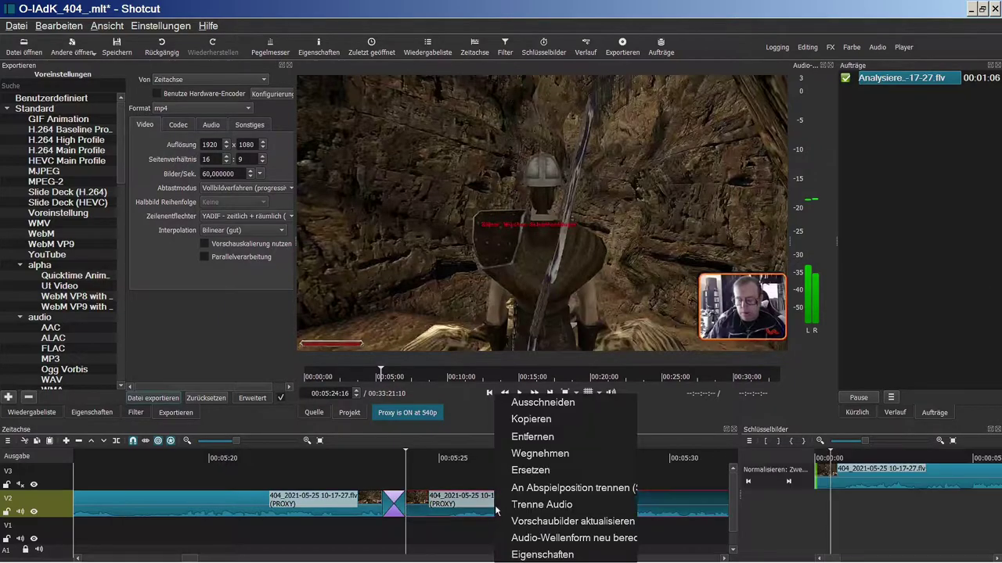
click(505, 534)
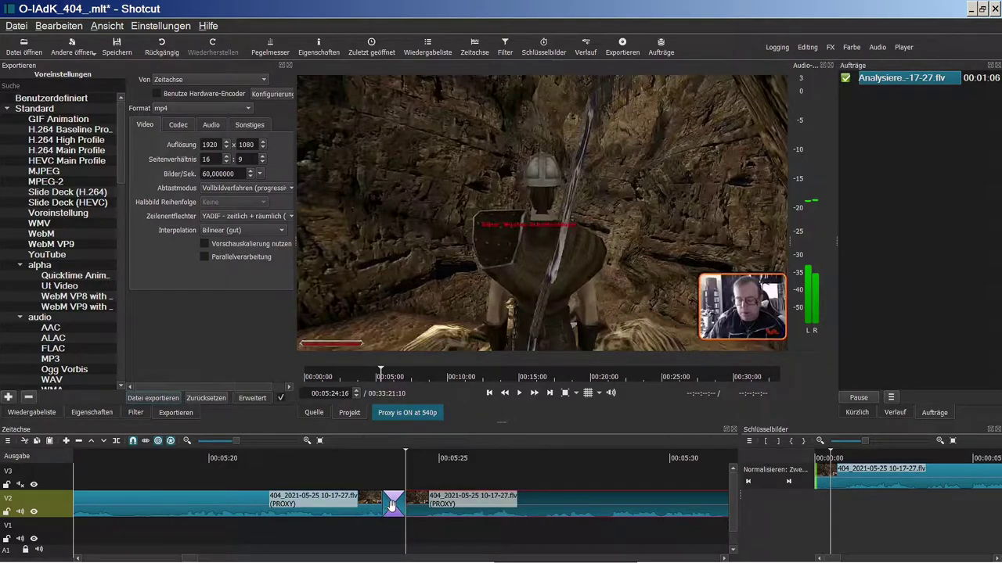
Play the crossfade at the 00:05:24 cut from shortly before it to check it.
click(391, 505)
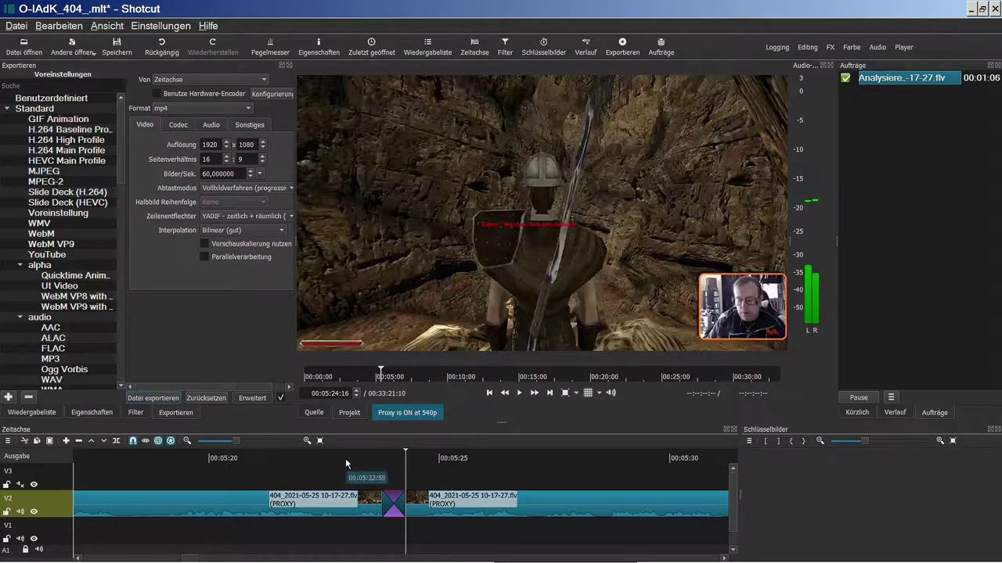
click(347, 465)
click(520, 393)
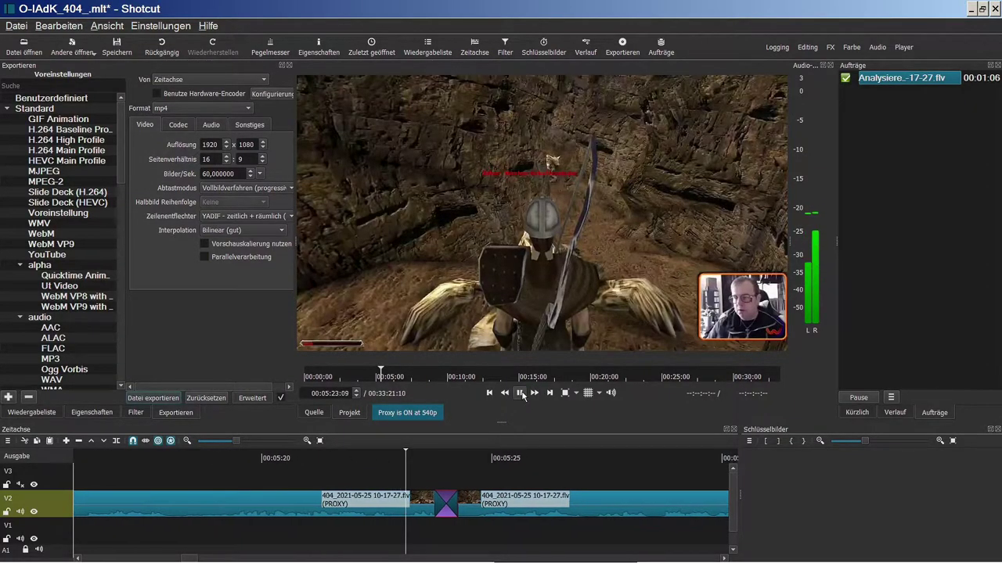
click(521, 393)
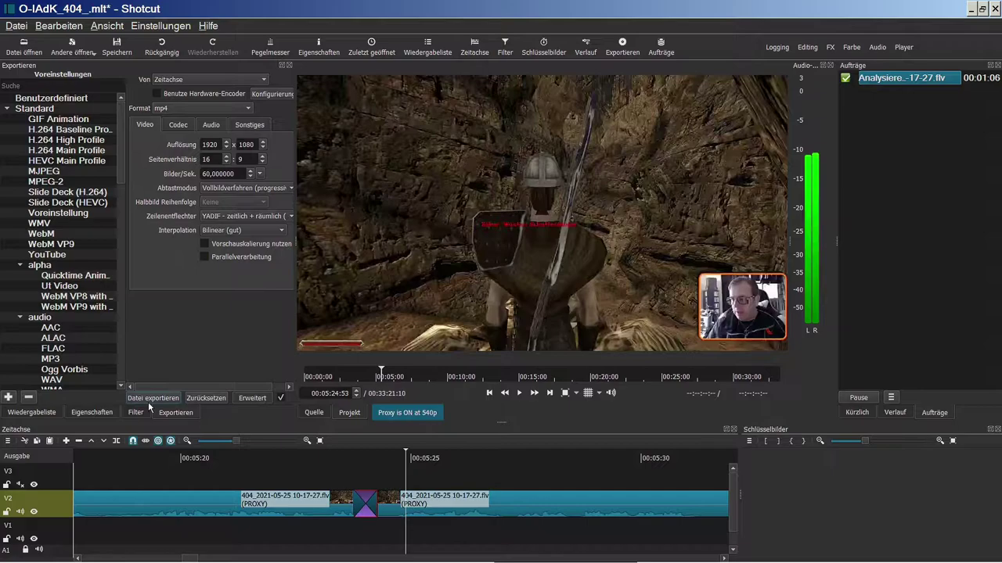
Set the crossfade's audio to Mischen at 0 % and replay the transition.
click(79, 415)
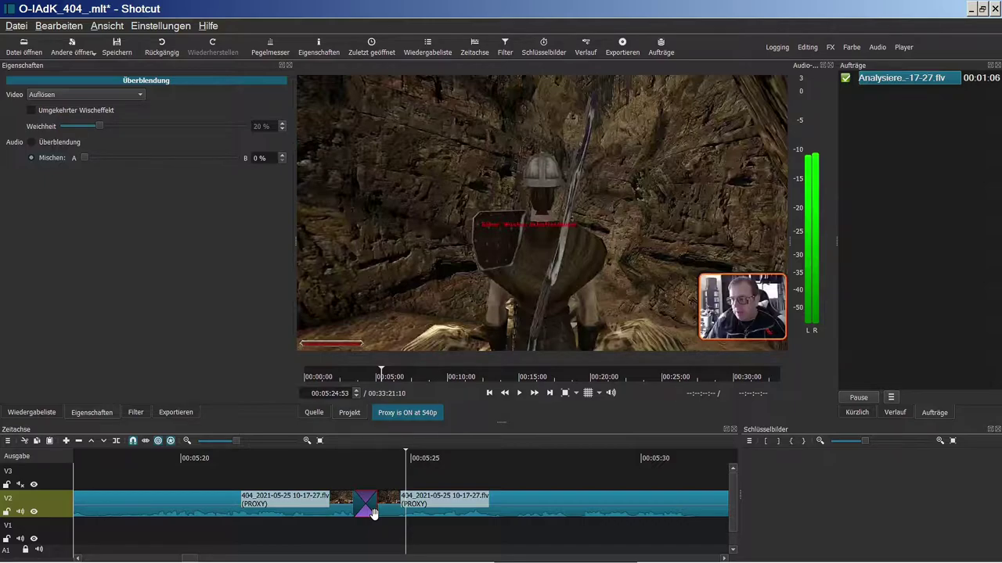
click(305, 474)
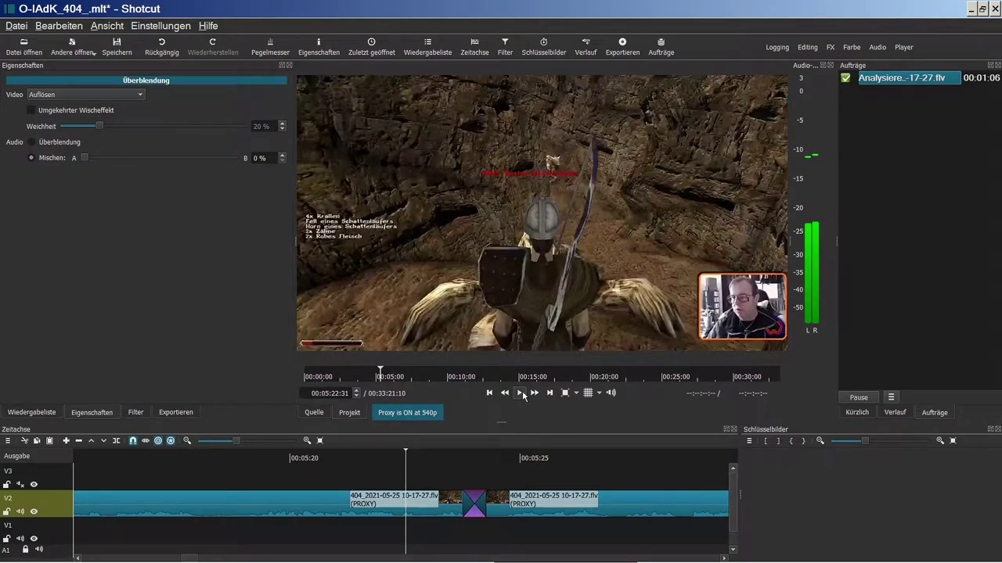
click(521, 394)
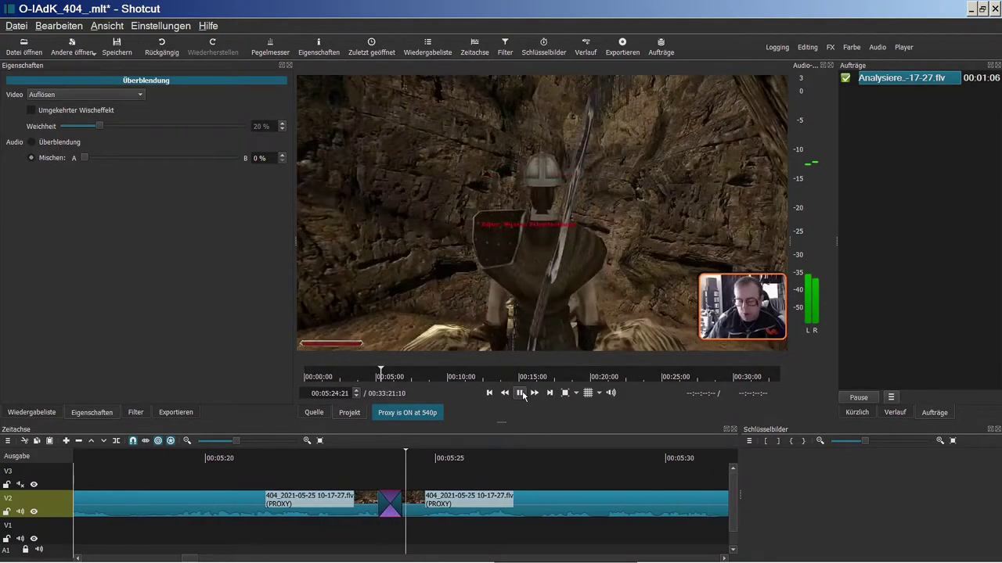
click(521, 393)
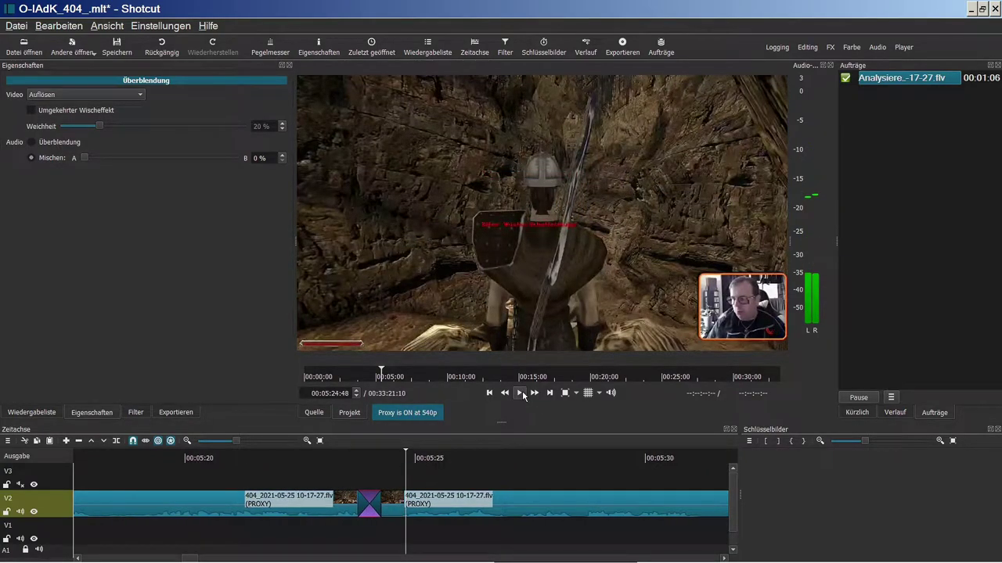
Locate the next scene jump by playing the recording from about 00:06:33, and split the V2 clip at 00:06:39:39.
click(521, 393)
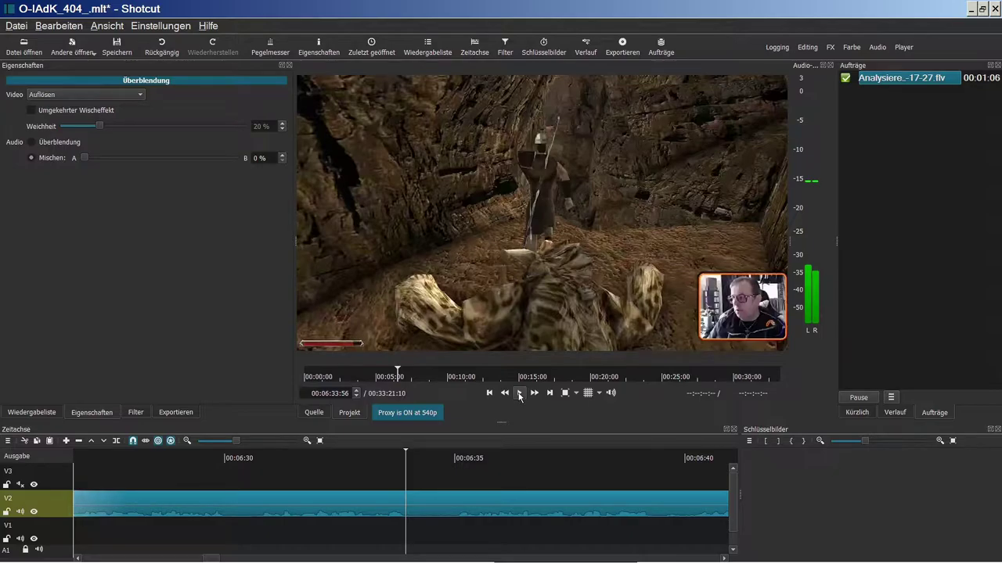
click(520, 393)
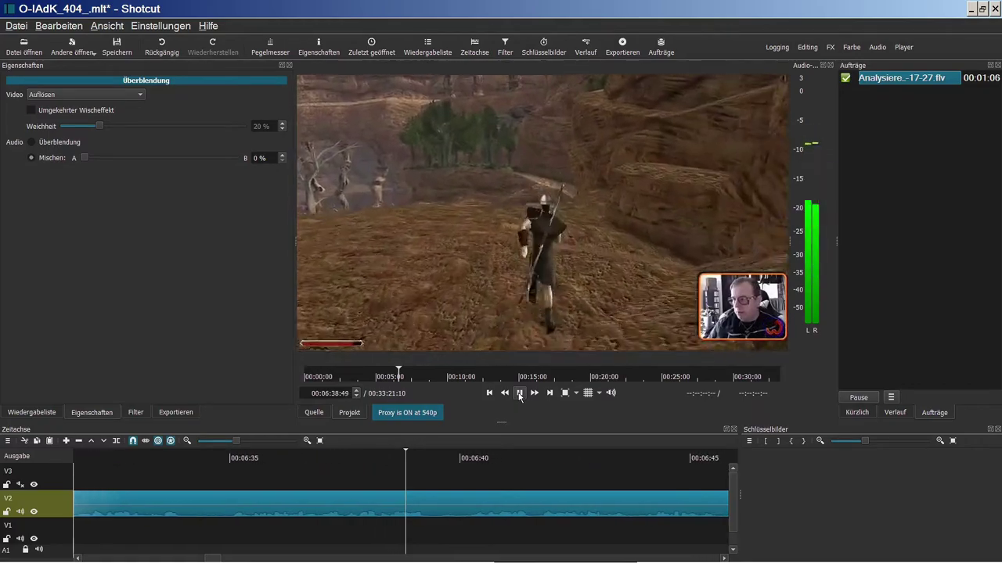
click(520, 394)
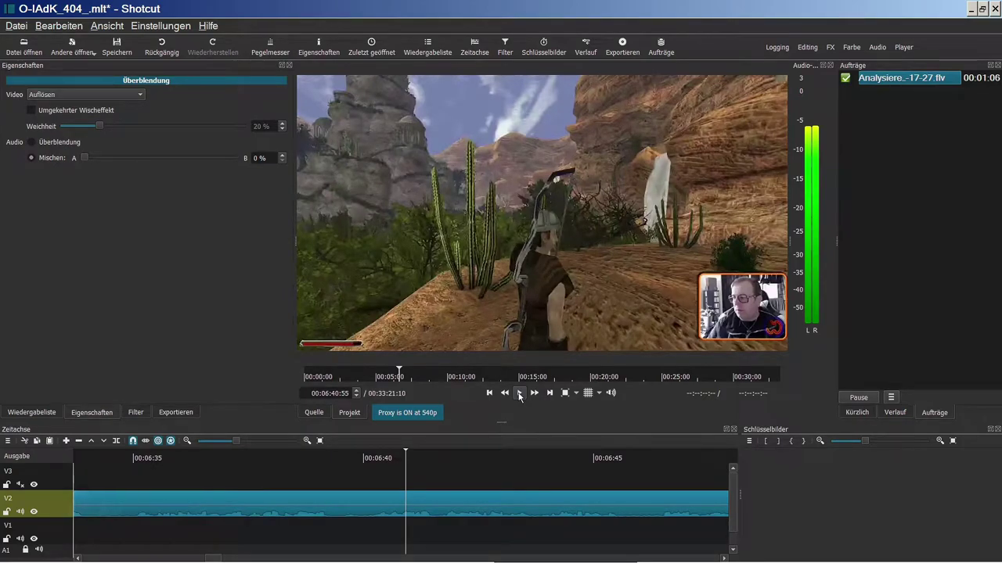
click(360, 459)
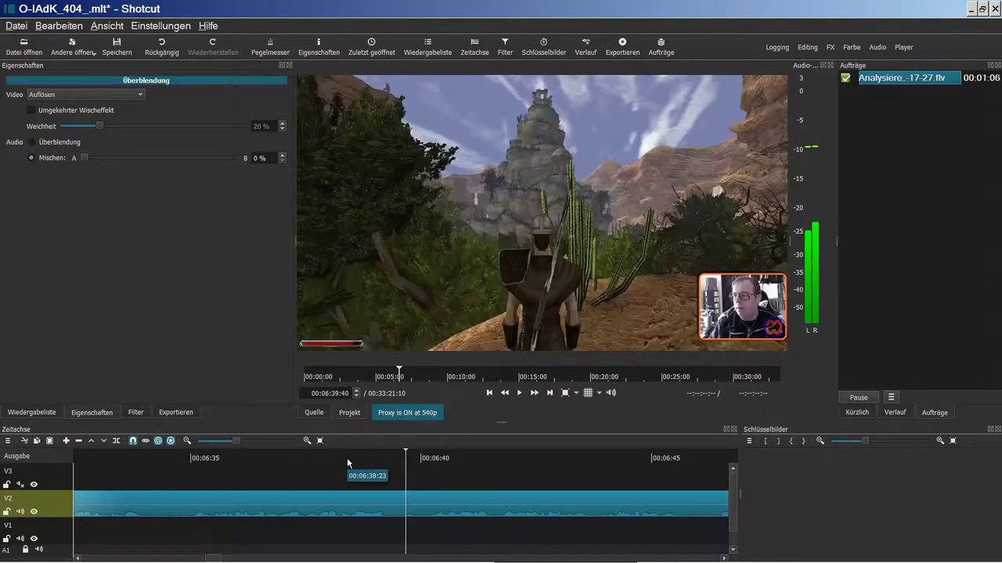
key(Right)
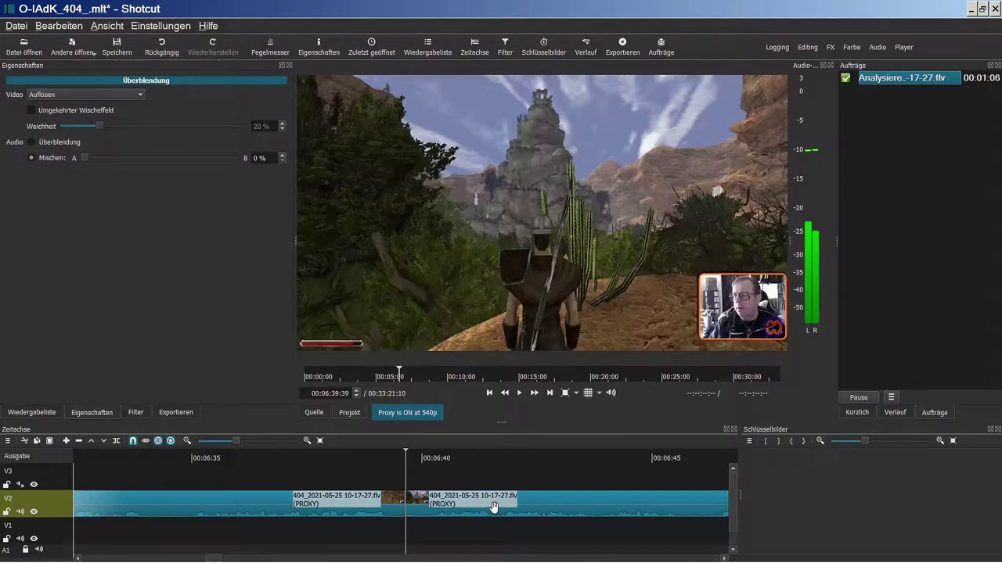
Crossfade the two parts at the 00:06:39:39 cut by overlapping them about half a second, and rebuild the second part's audio waveform.
drag(493, 507, 462, 507)
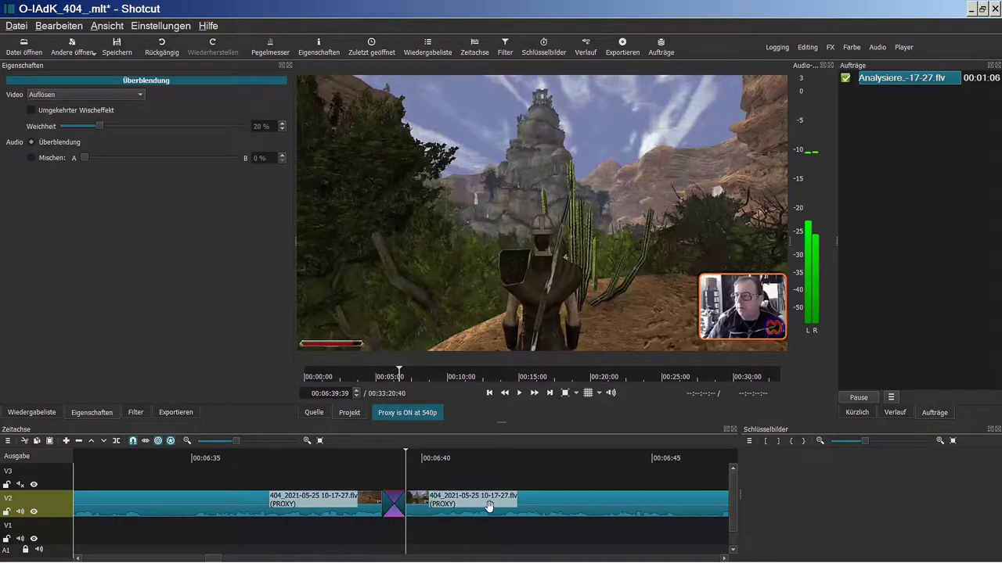
right_click(488, 506)
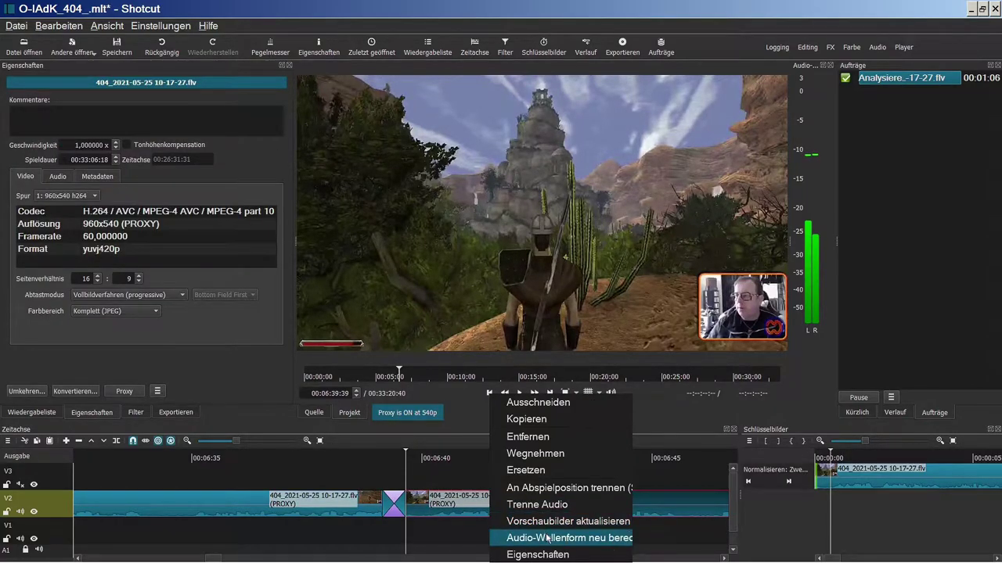
click(547, 538)
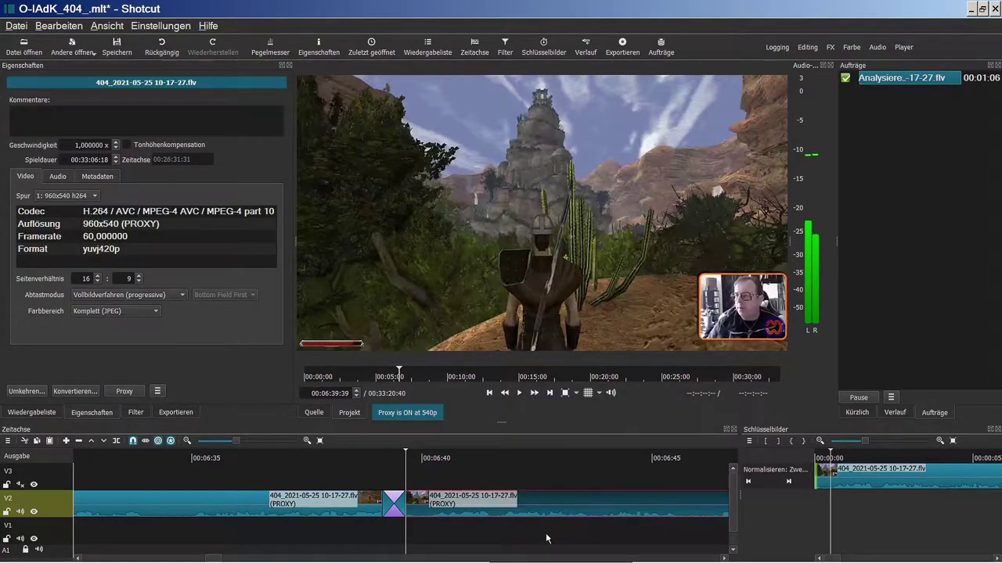
Add the Weichzeichner: Kasten video filter to the crossfade before 00:06:39:39 on V2.
click(396, 501)
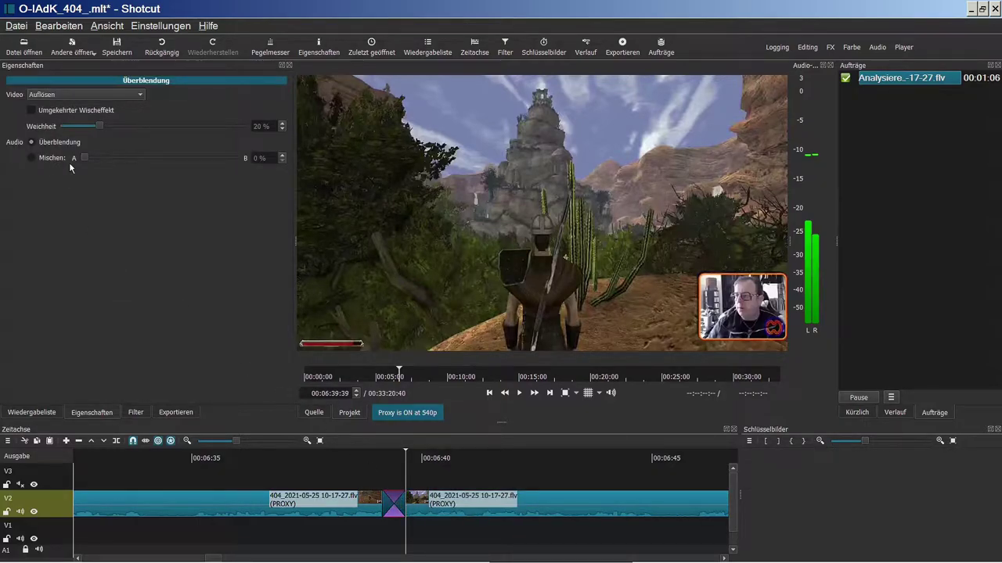
click(139, 412)
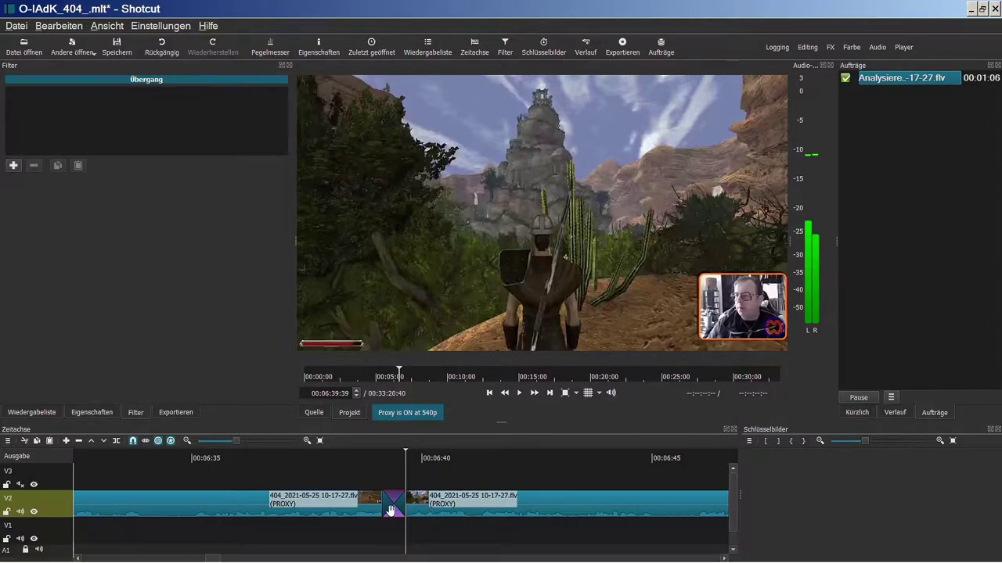
click(14, 165)
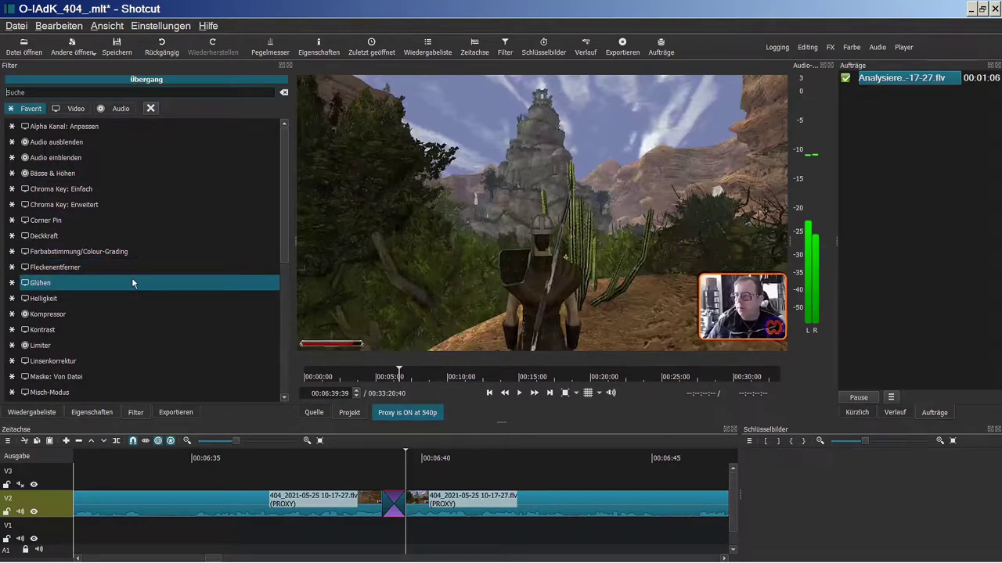
scroll(131, 283, down, 6)
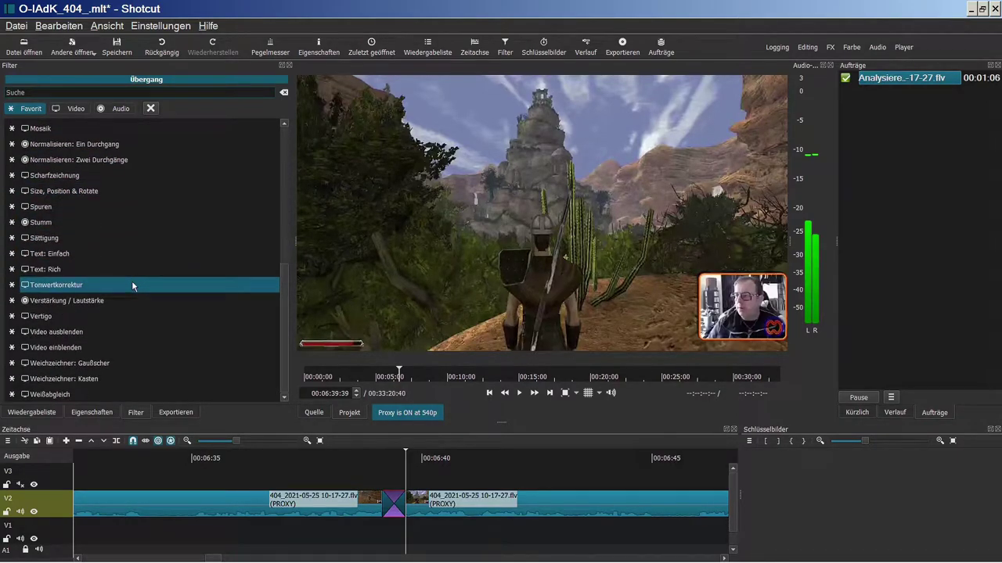
click(107, 379)
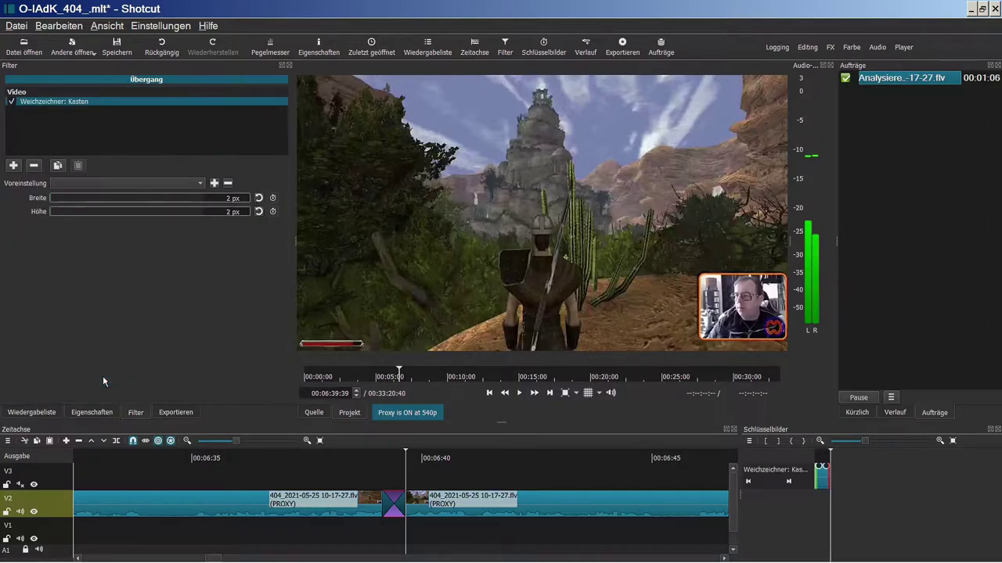
Try the crossfade's Weichzeichner: Kasten filter at 95 px Breite and 73 px Höhe, and return both values to 0 px.
click(953, 441)
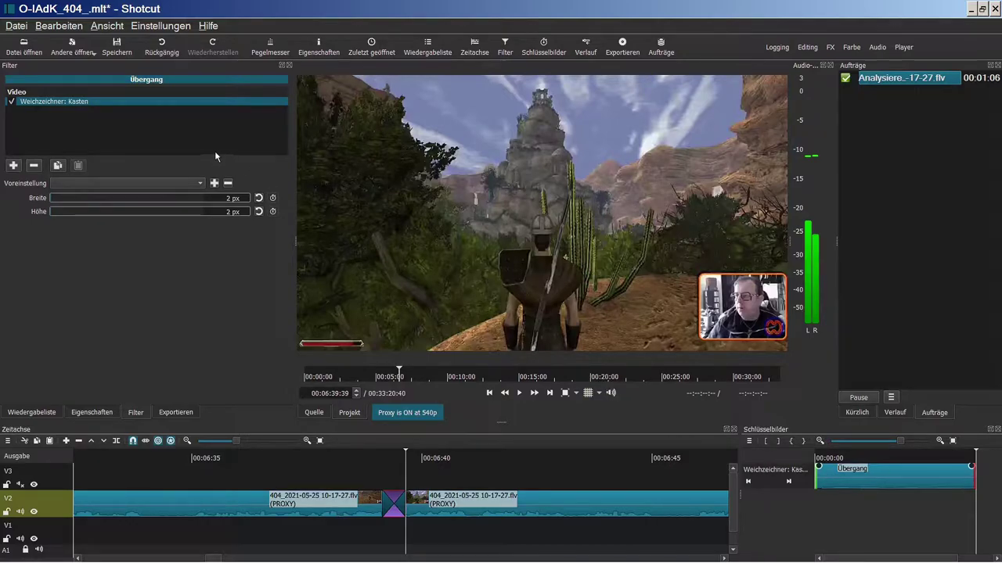
click(63, 202)
drag(64, 202, 92, 202)
click(394, 460)
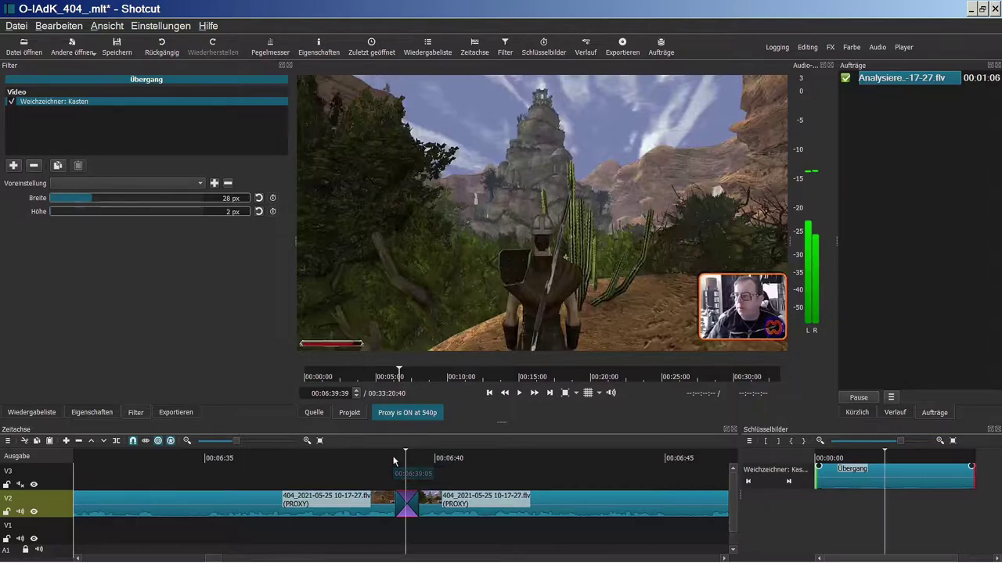
drag(95, 202, 197, 202)
drag(54, 211, 162, 218)
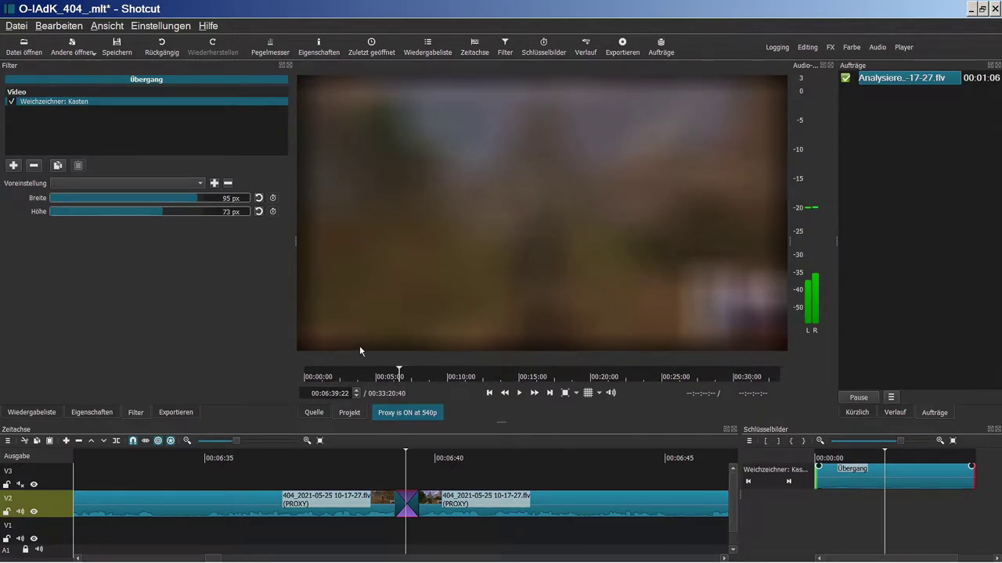
drag(163, 215, 50, 213)
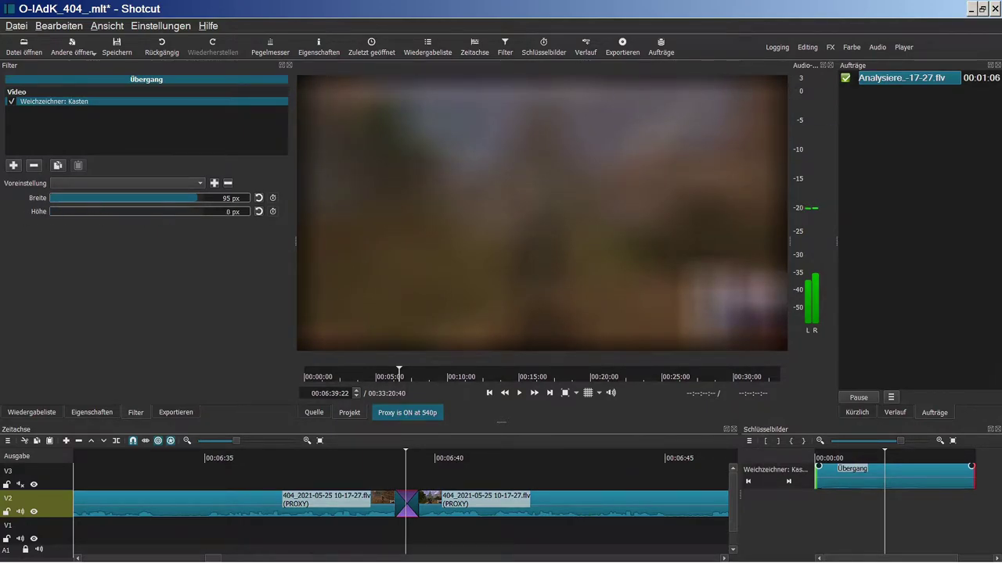
drag(196, 198, 30, 200)
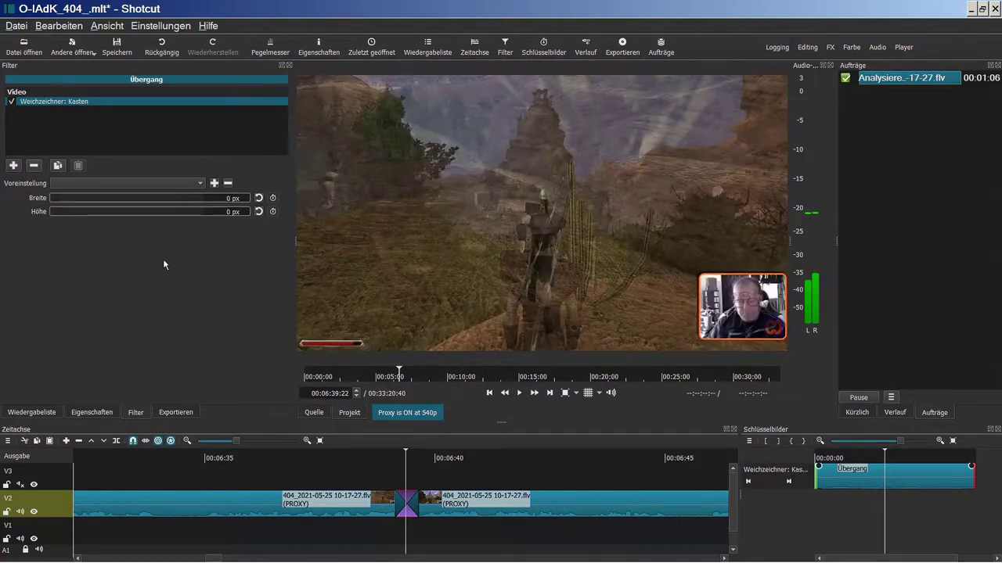
Apply the 30 Frames preset to the crossfade's Weichzeichner: Kasten filter and replay the blurred transition.
click(144, 184)
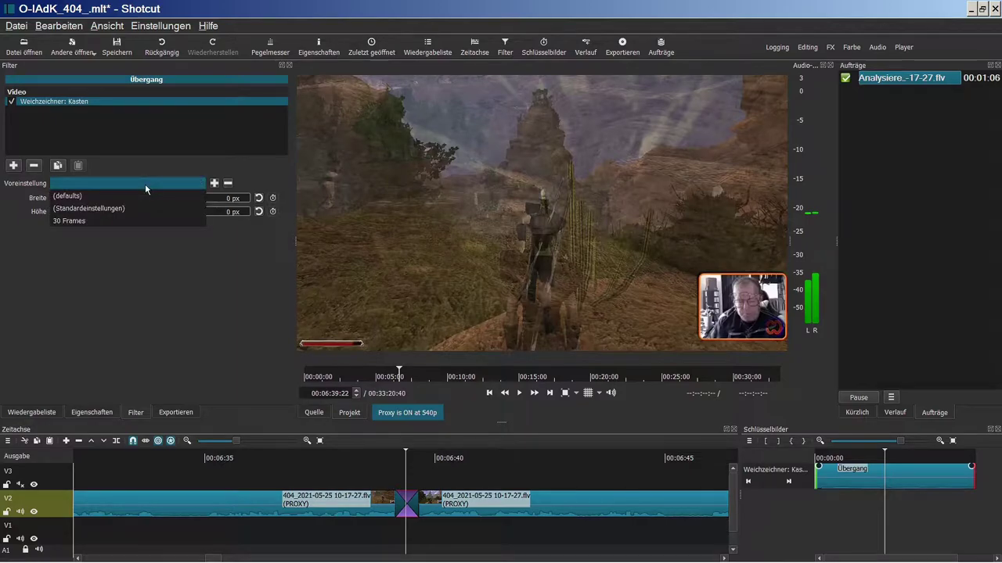
click(84, 221)
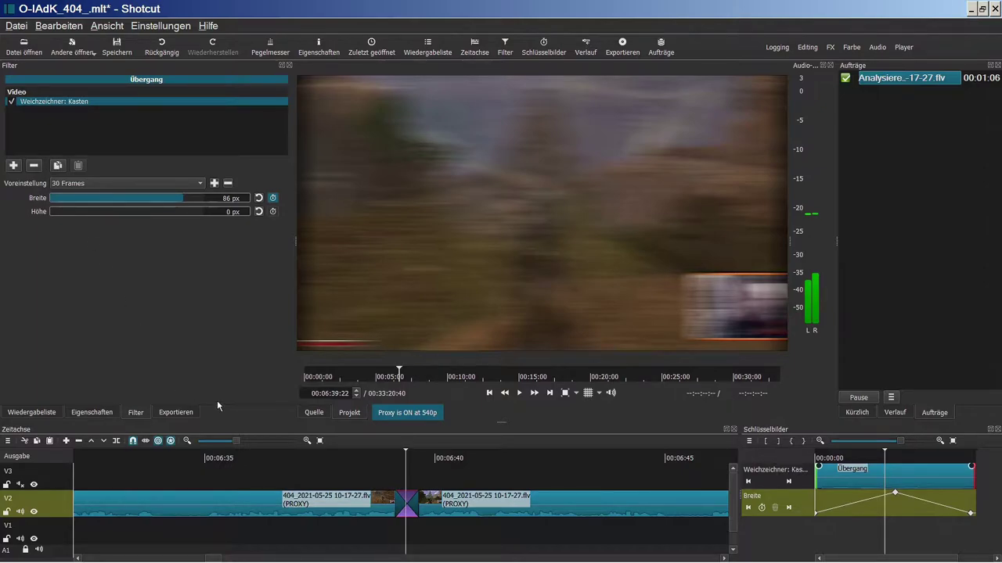
click(488, 397)
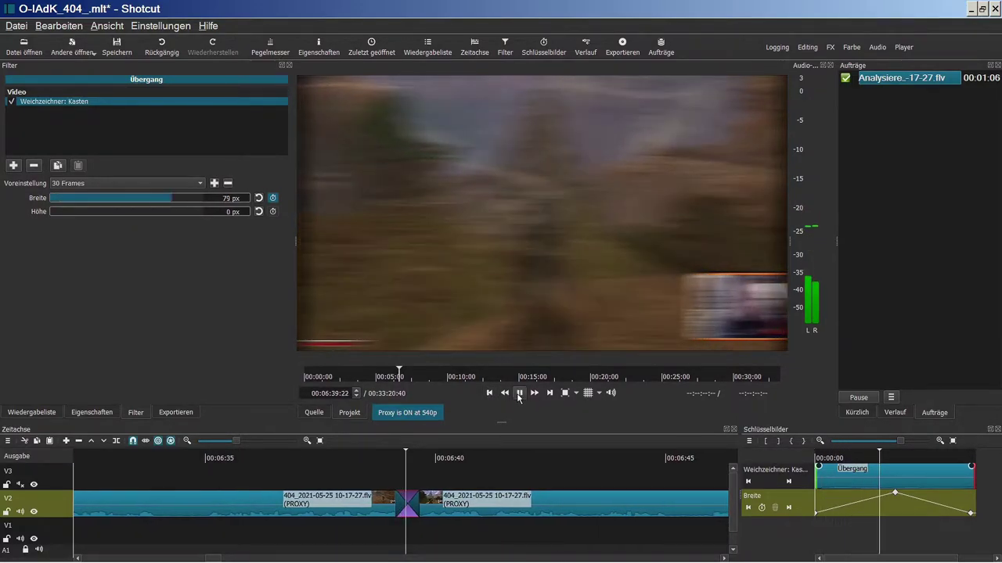
click(518, 395)
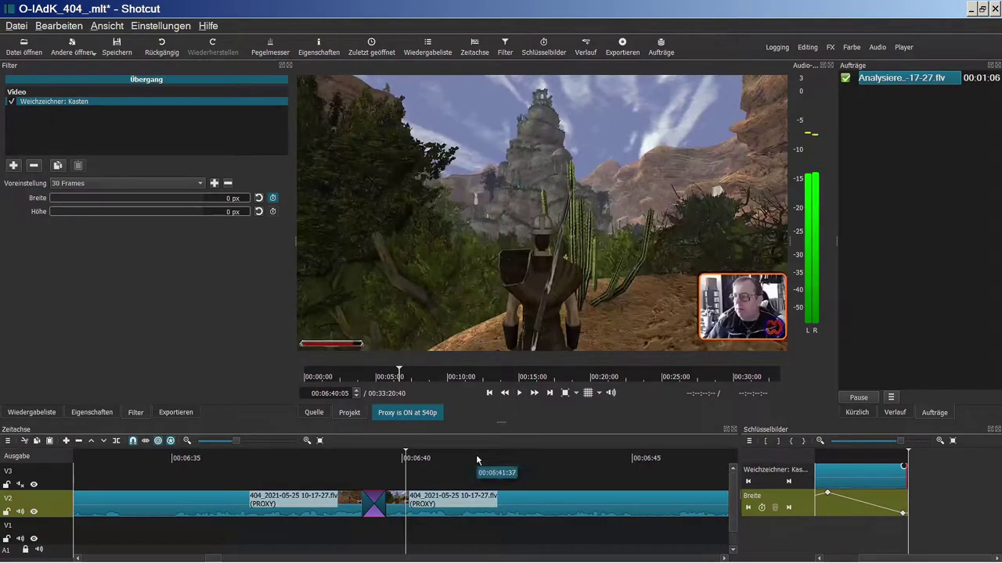
click(373, 455)
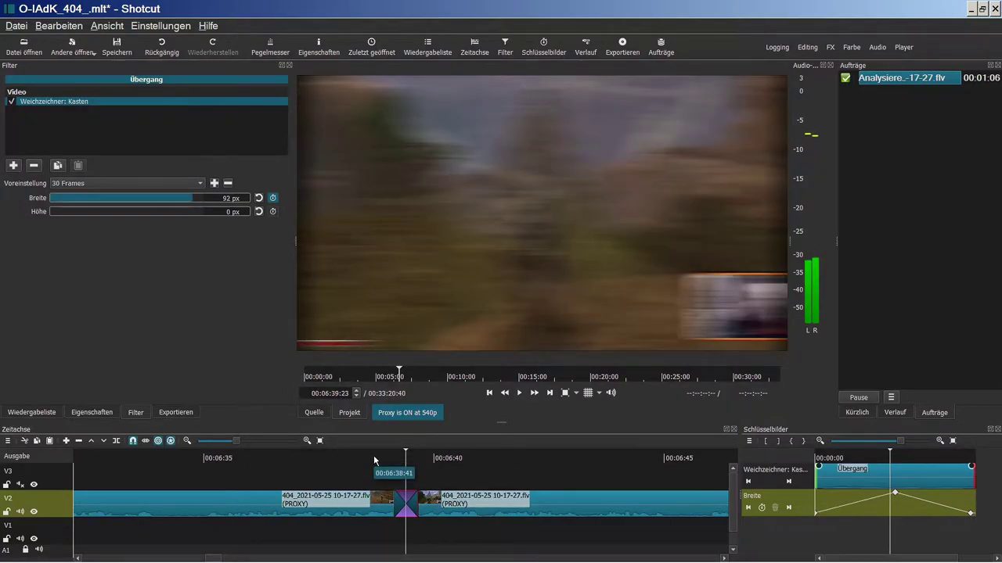
Add the Linsenkorrektur filter to the same crossfade and apply its 30 Frames Mitte preset.
click(14, 166)
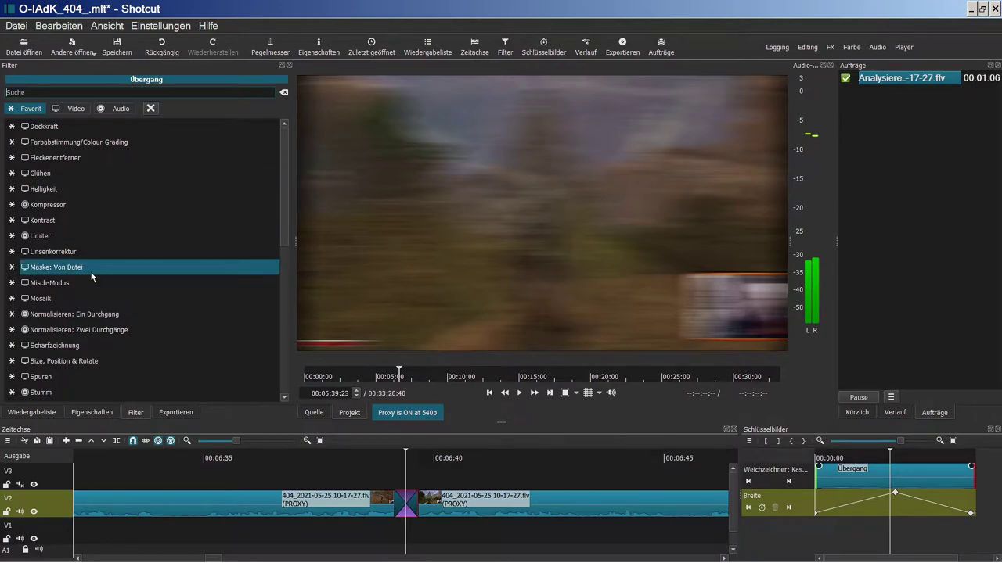
scroll(92, 276, down, 1)
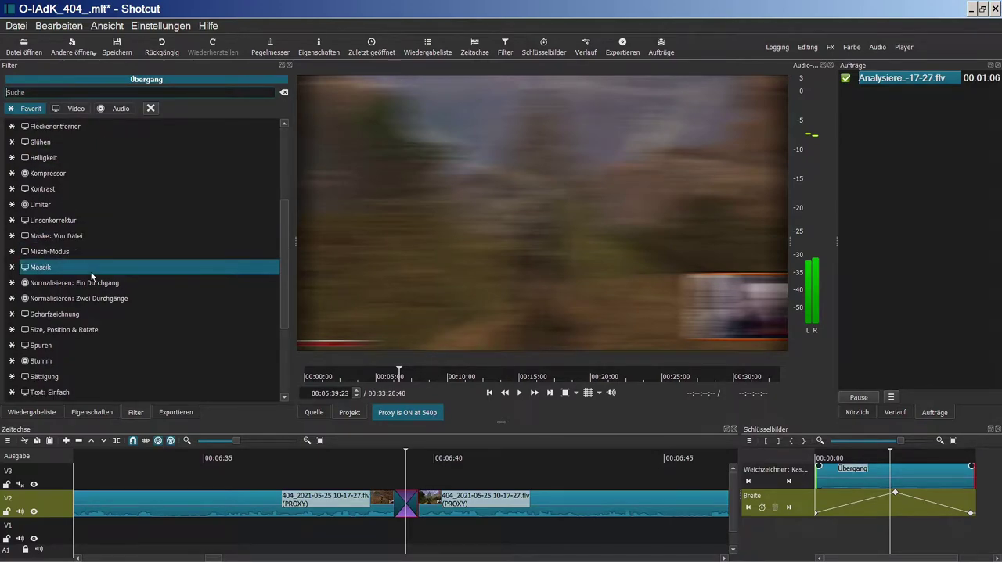
click(84, 221)
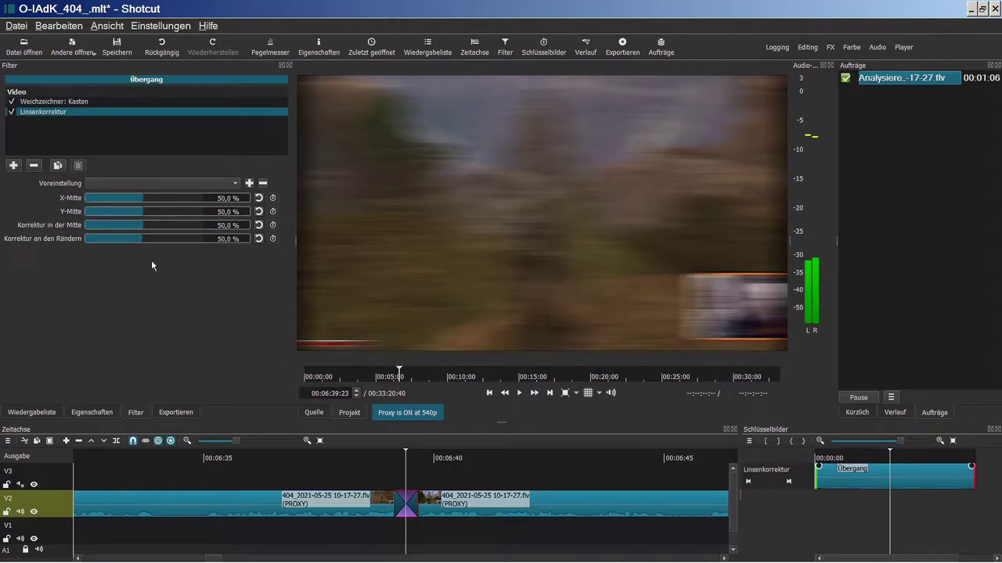
click(122, 182)
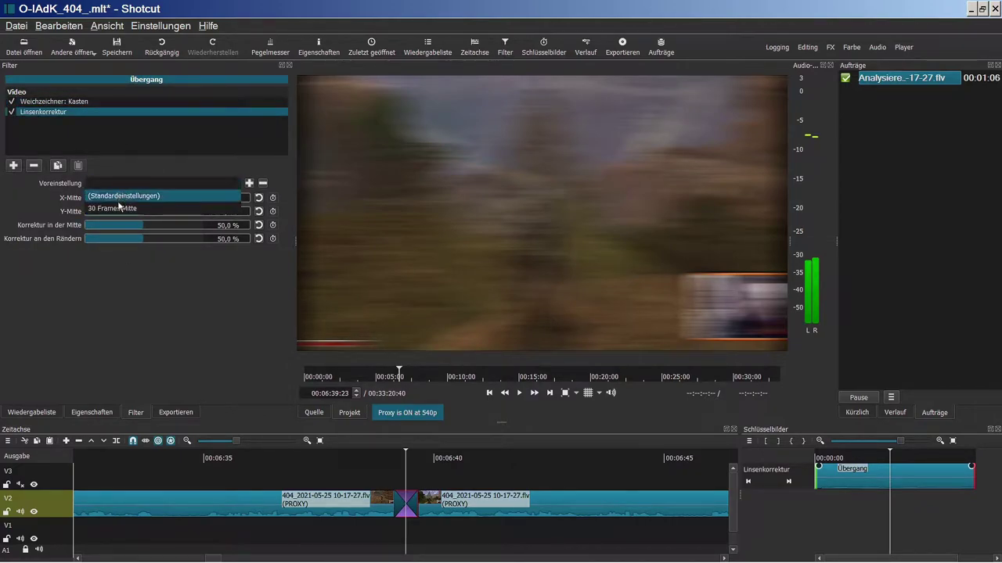
click(119, 208)
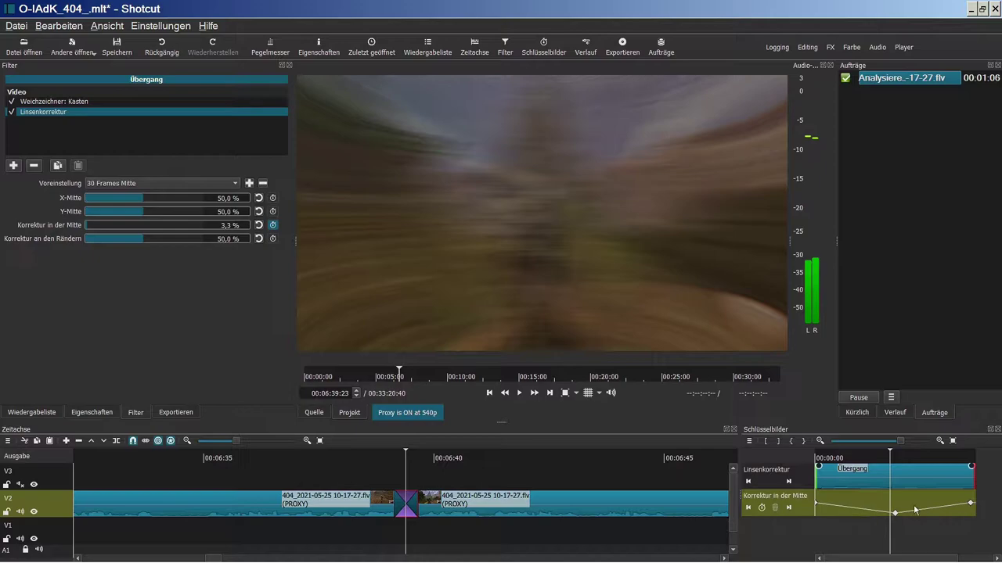
Replay the crossfade near 00:06:39 twice from just before it to check the combined blur and lens correction.
click(376, 456)
click(520, 394)
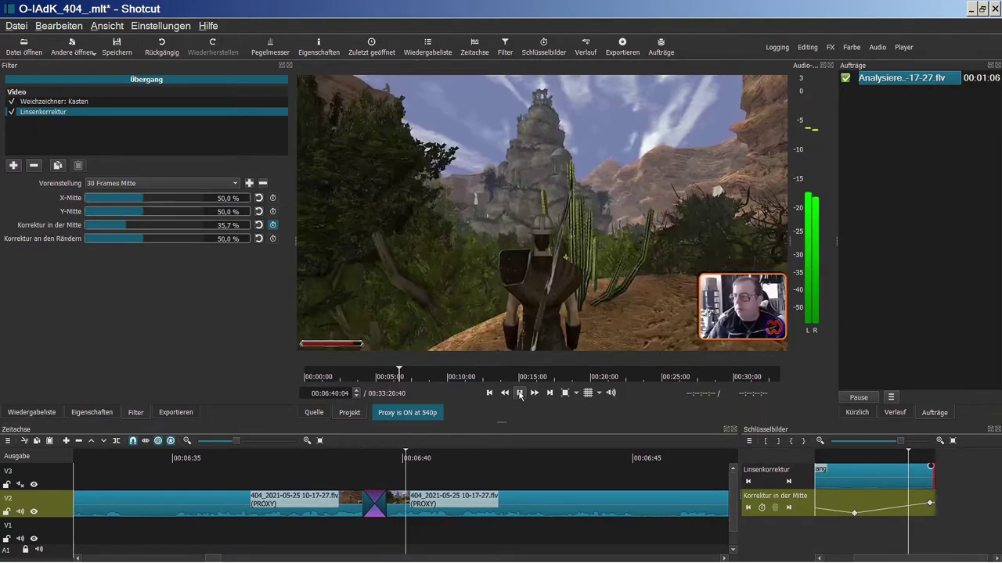
click(519, 394)
click(322, 459)
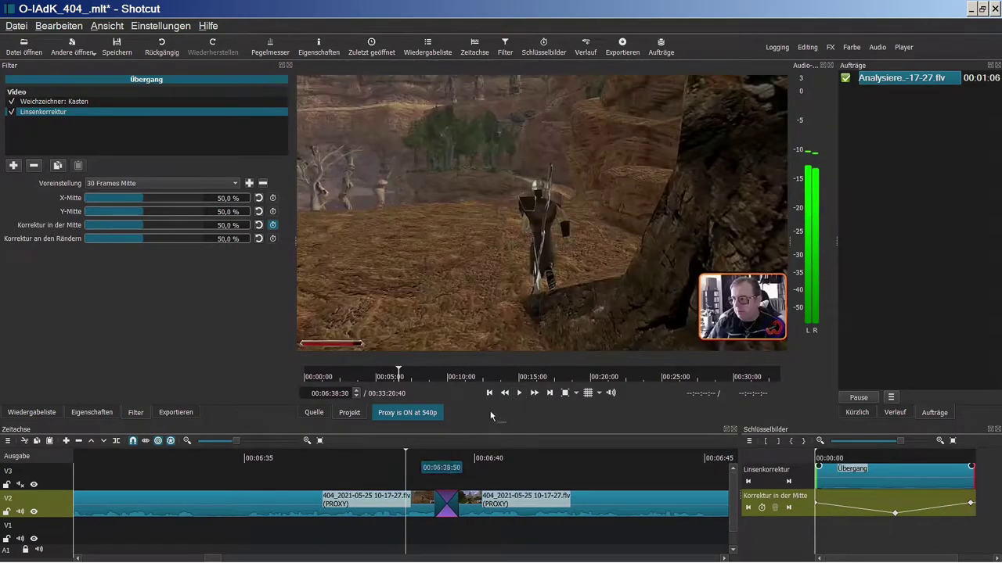
click(520, 393)
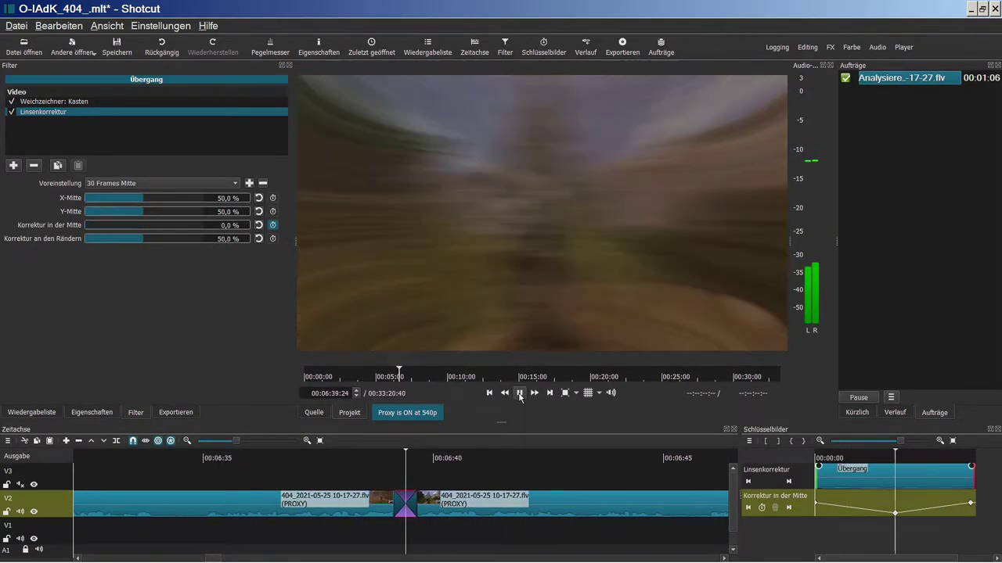
click(520, 394)
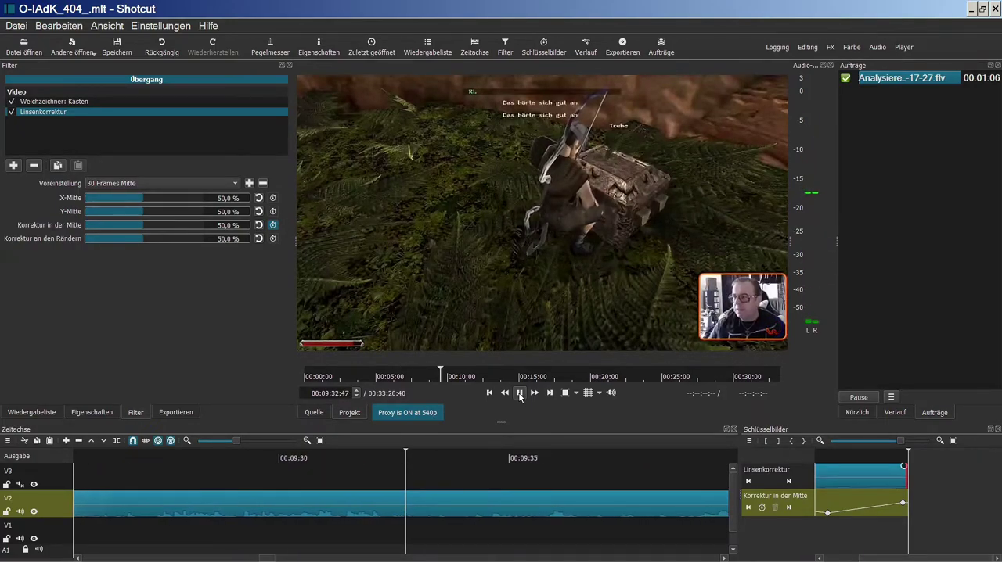
Find where the unwanted chest lock-picking stretch begins by replaying from about 00:09:17, and split the V2 clip at 00:09:22:44.
click(520, 392)
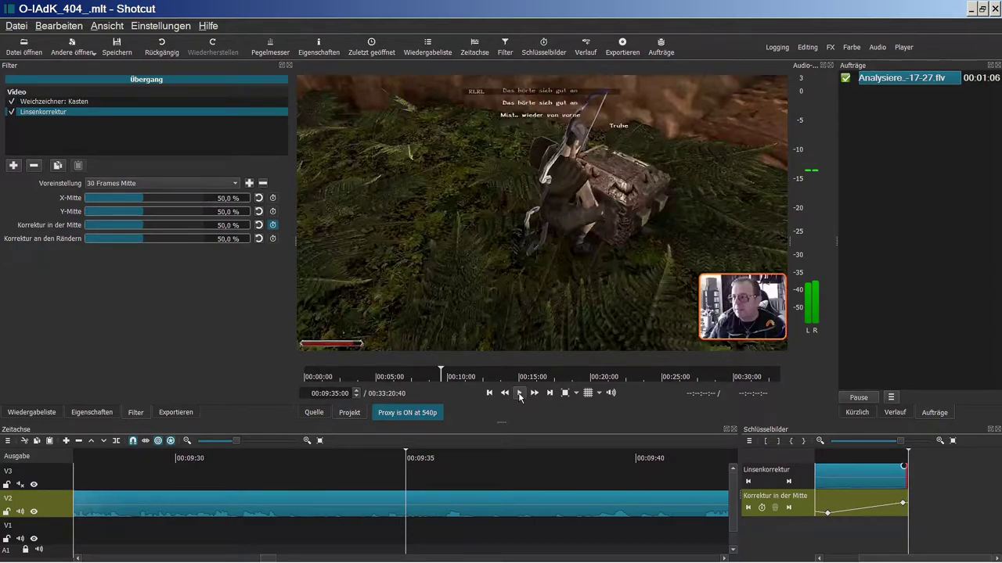
click(214, 458)
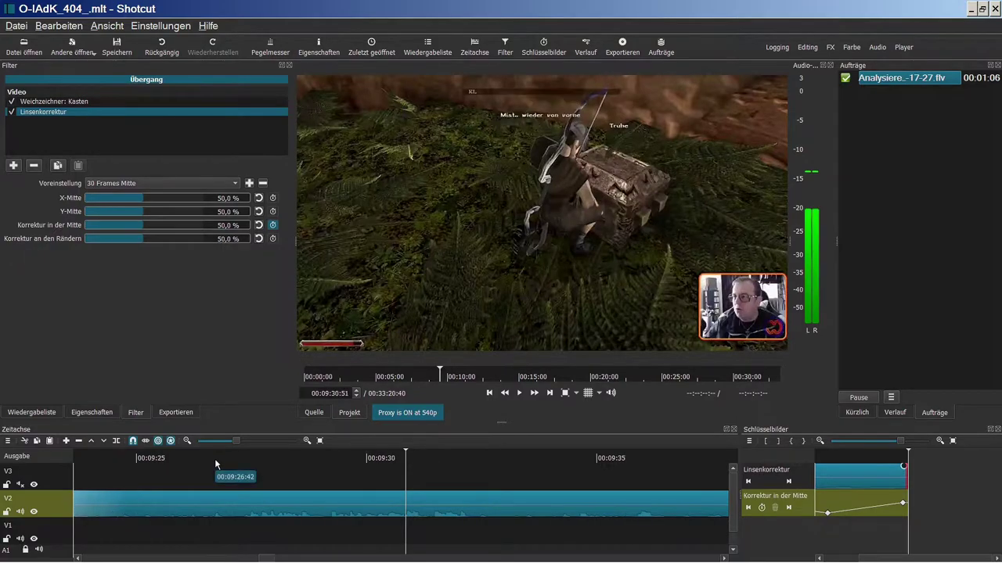
click(257, 465)
click(257, 464)
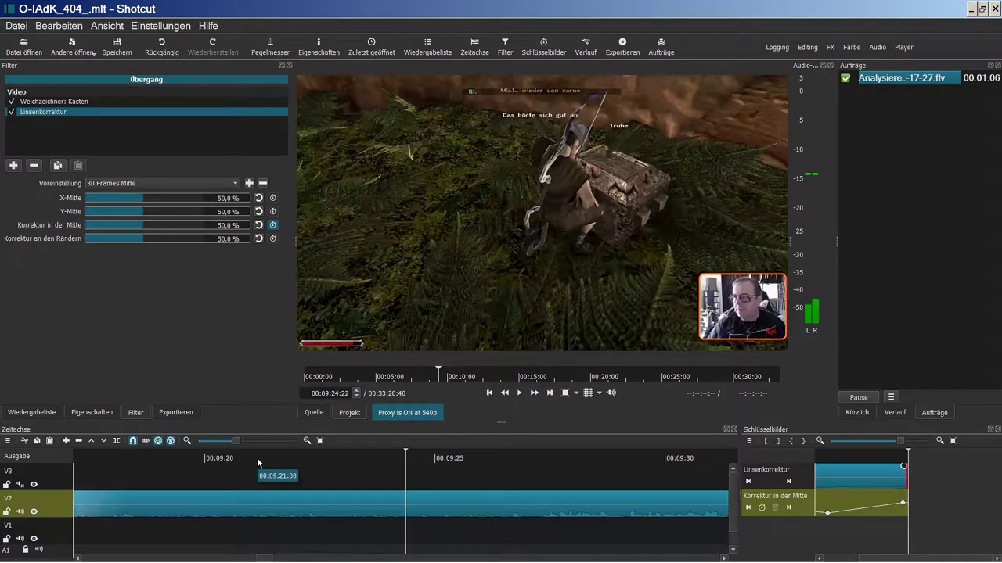
click(258, 461)
click(256, 461)
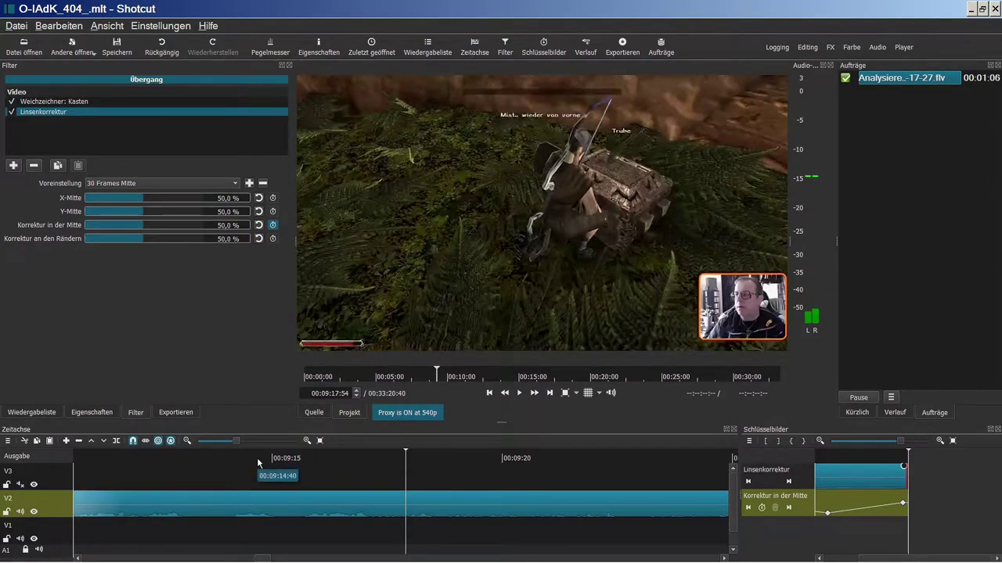
click(518, 393)
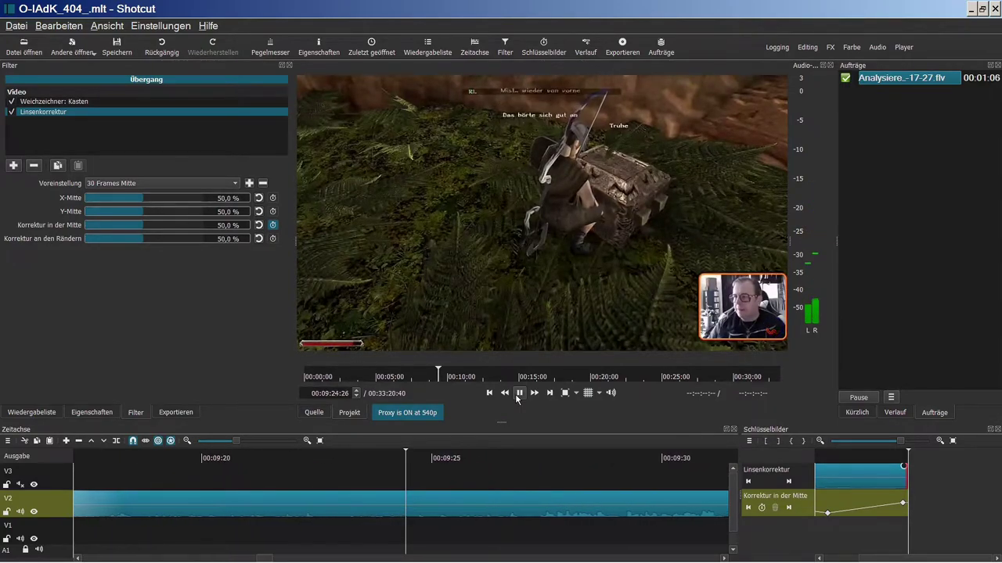
click(517, 396)
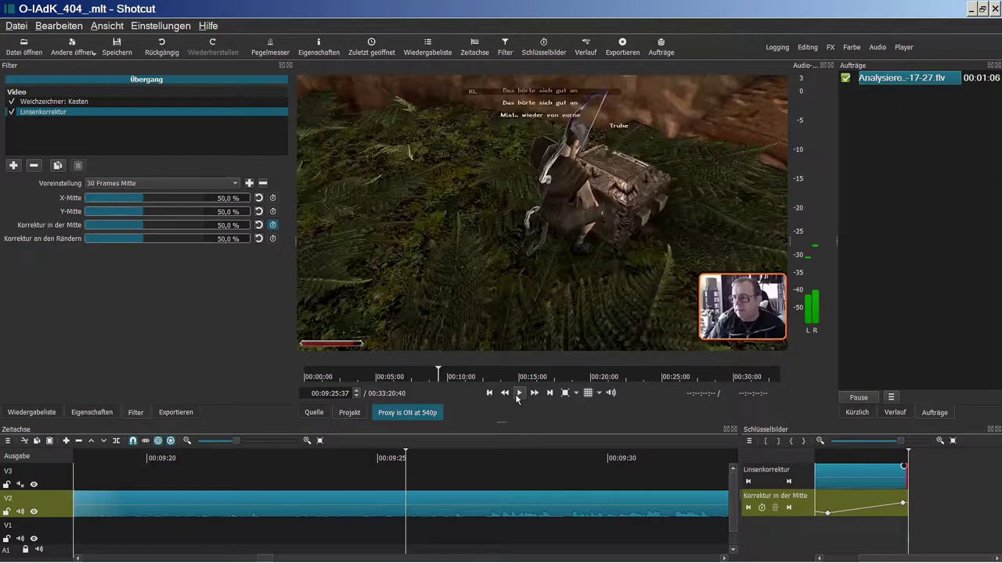
scroll(272, 460, up, 5)
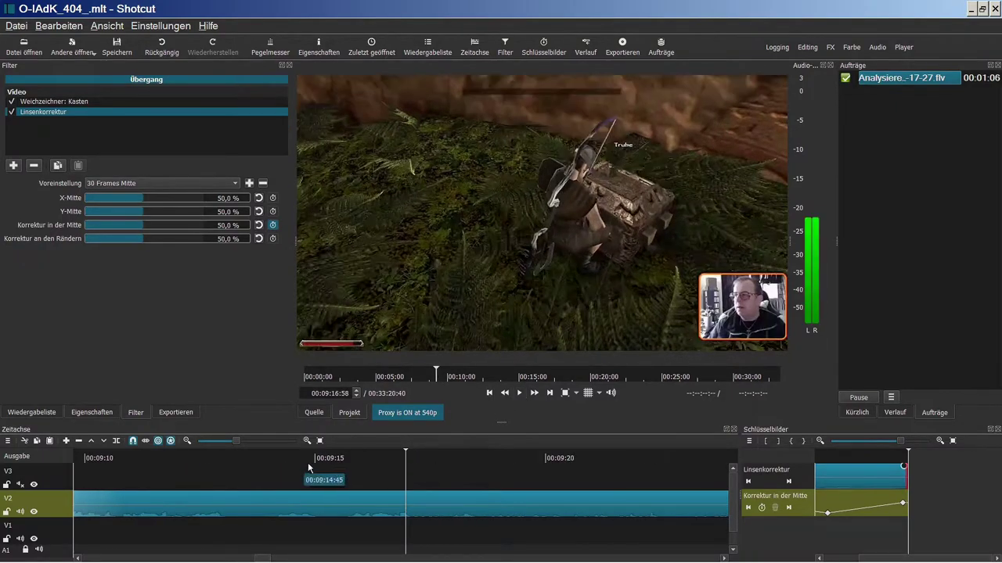
click(519, 394)
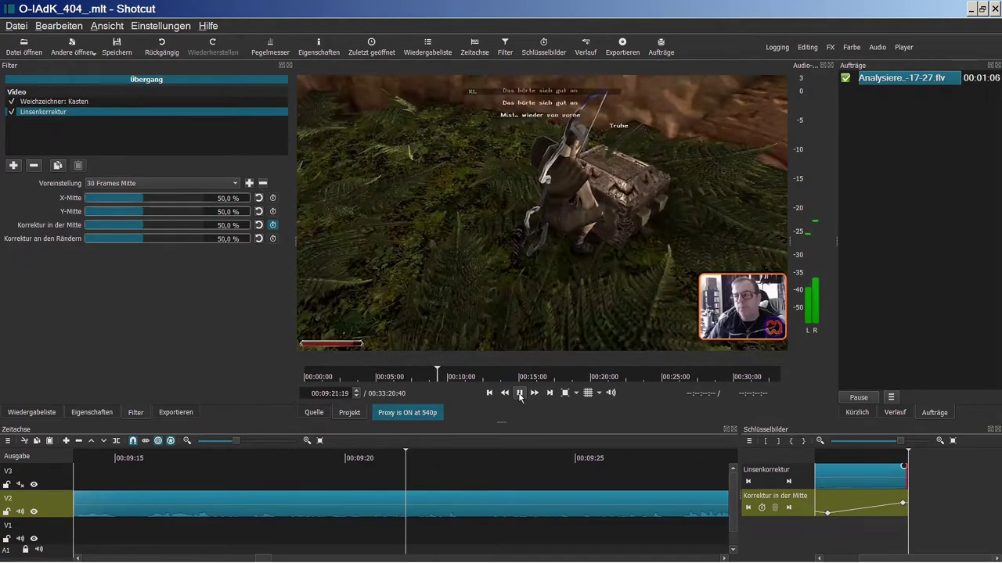
click(519, 394)
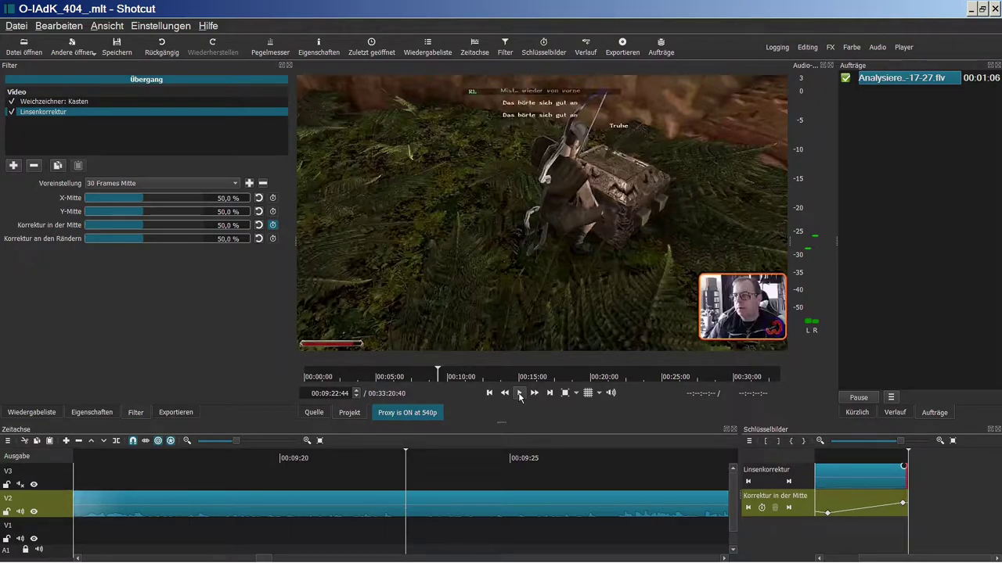
key(s)
Find the end of the unwanted lock-picking stretch by playing and stepping back frame by frame, and split the V2 clip at 00:09:32:43.
click(520, 394)
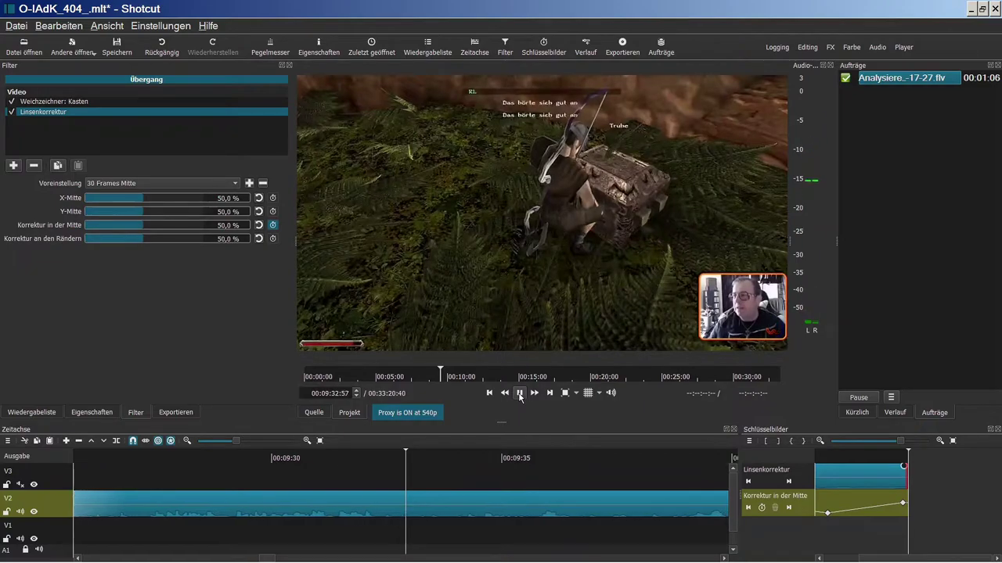
click(519, 393)
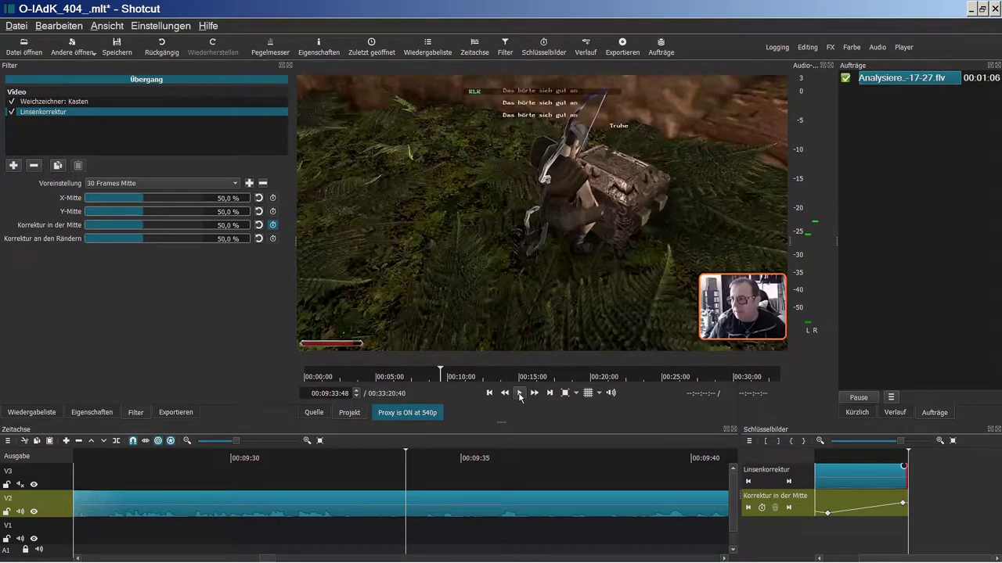
click(390, 457)
key(Left)
key(Left)
key(Left)
key(Left)
key(Left)
key(Left)
key(Left)
key(Left)
key(Left)
key(Left)
key(Left)
key(Left)
key(Left)
key(Left)
key(Left)
key(Left)
key(Left)
key(Left)
key(Left)
key(Left)
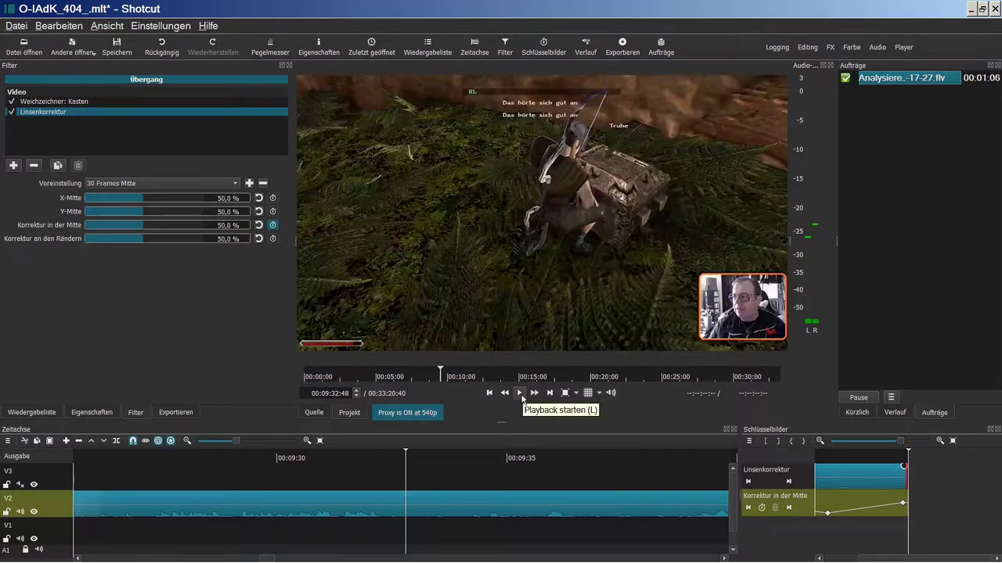
click(520, 394)
click(521, 394)
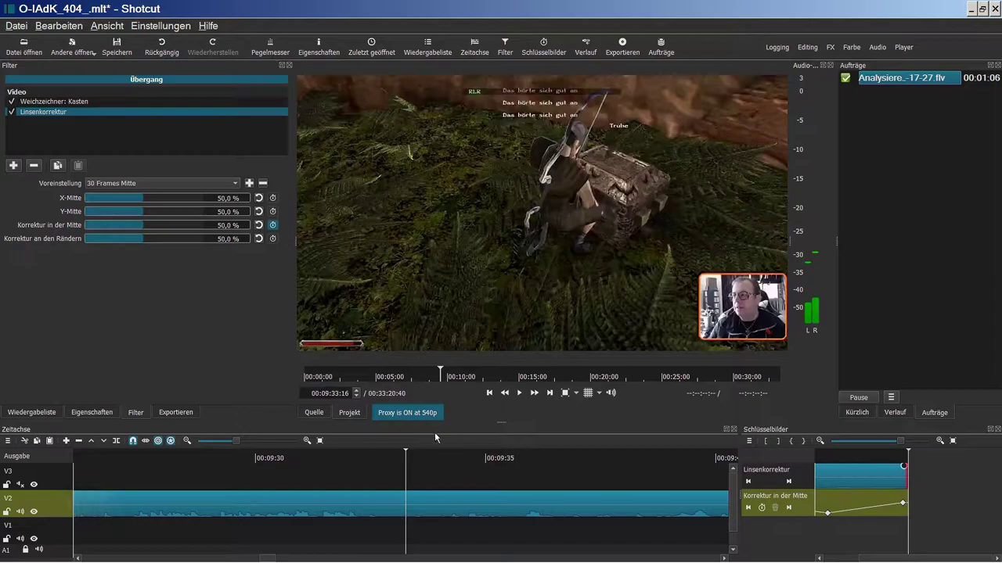
click(390, 454)
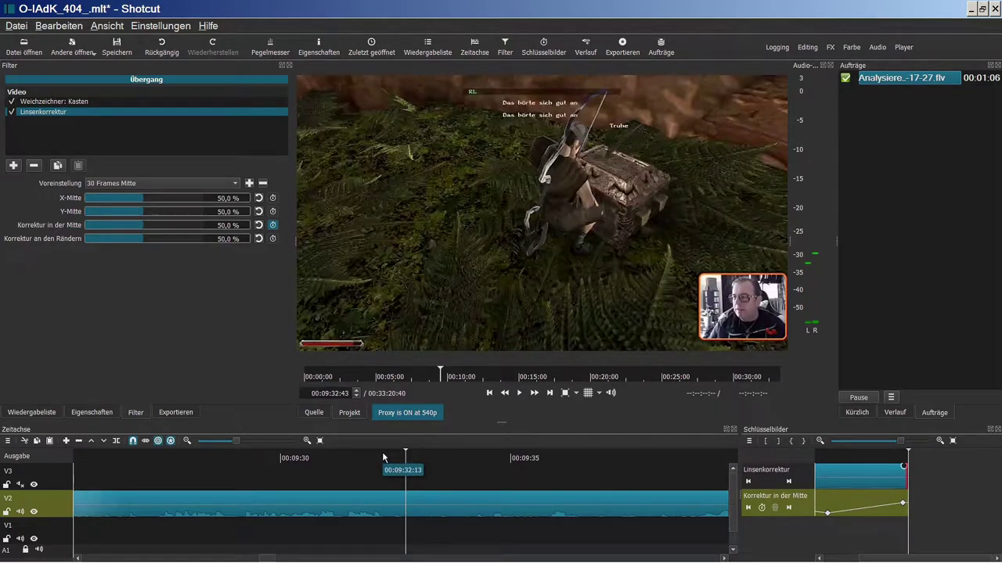
key(s)
Return to the cut at 00:09:22:44 and remove the V2 segment up to 00:09:32:43, closing the gap.
click(489, 393)
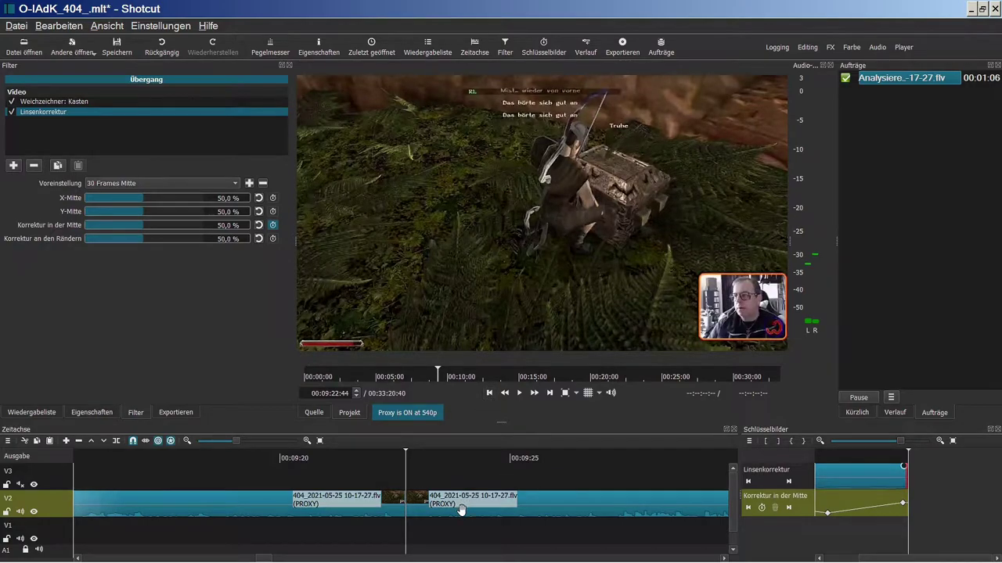
right_click(462, 510)
click(501, 420)
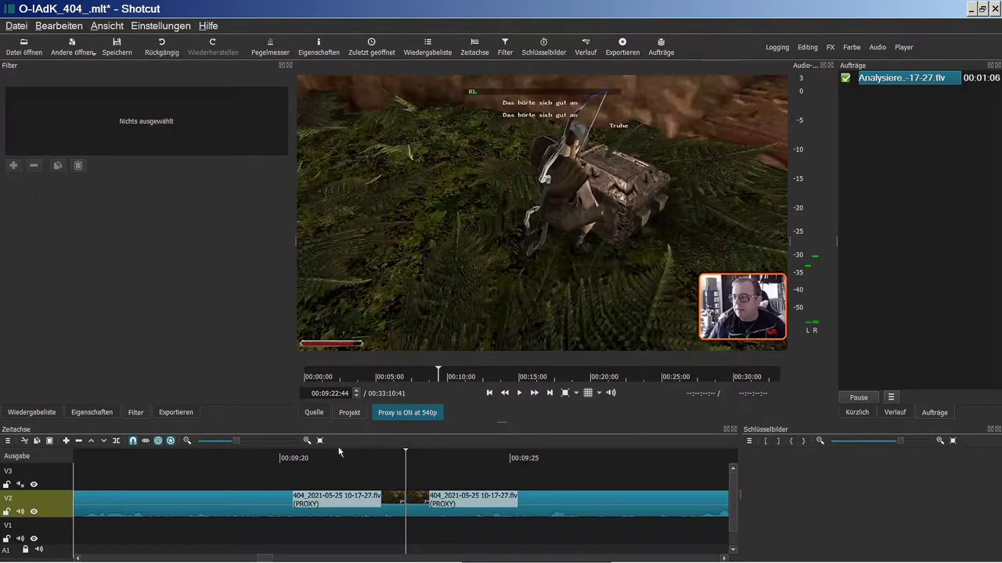
Replay the cut at 00:09:22:44 from just before it to check the join in the chest scene.
click(323, 454)
click(519, 394)
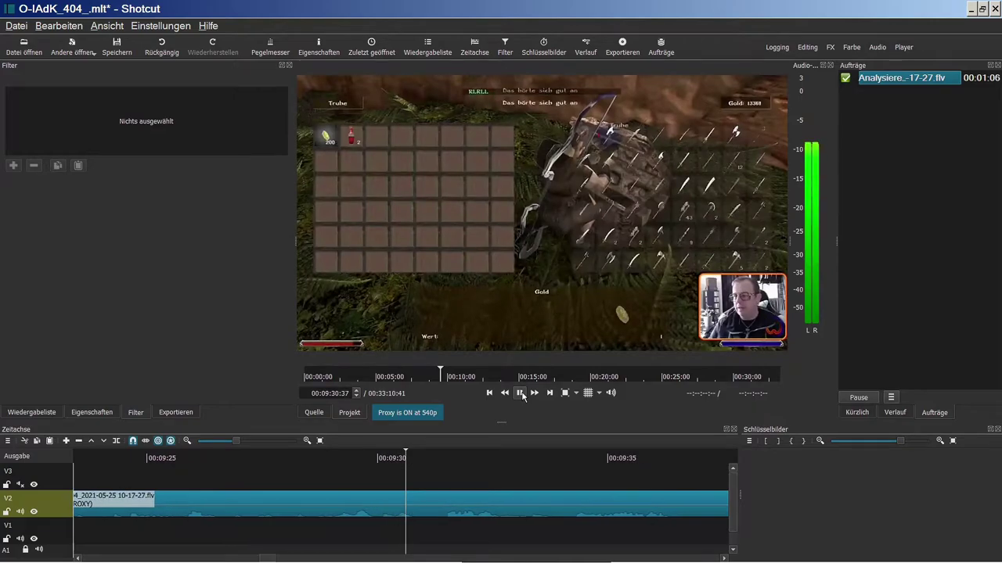
click(520, 392)
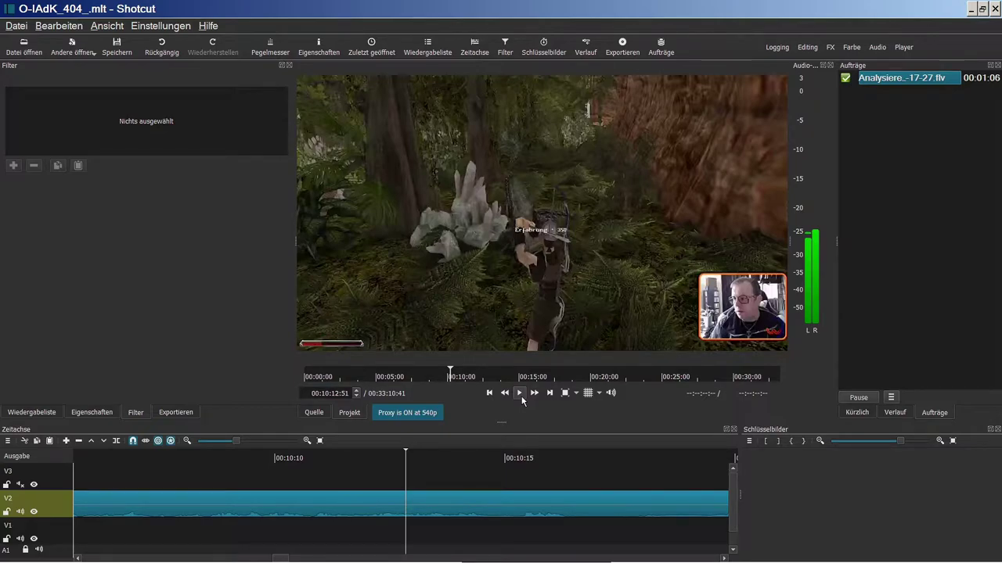
Play from about 00:10:12:51 to find the unwanted save-menu interruption and split the V2 clip at its start, 00:10:17:28.
click(520, 396)
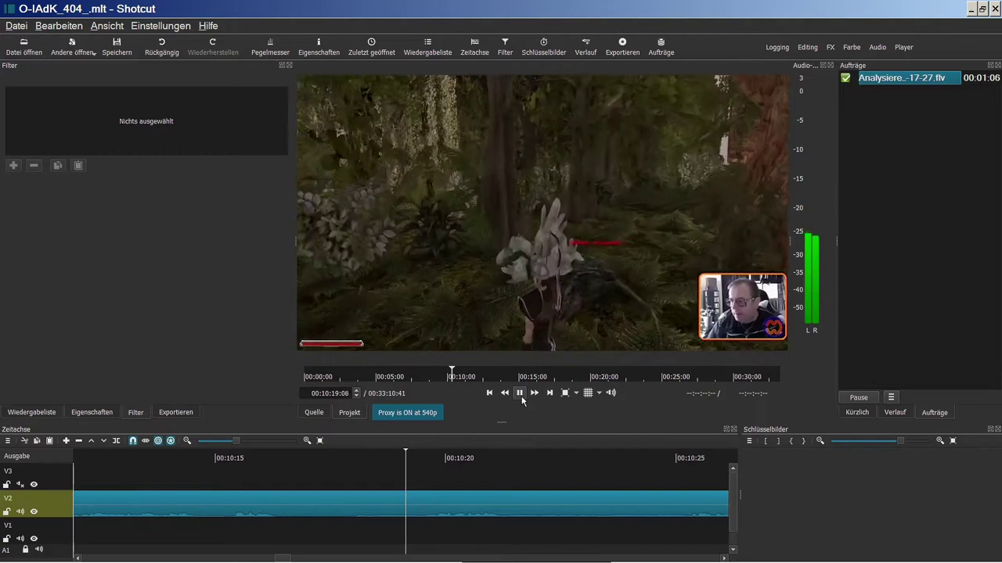
click(520, 396)
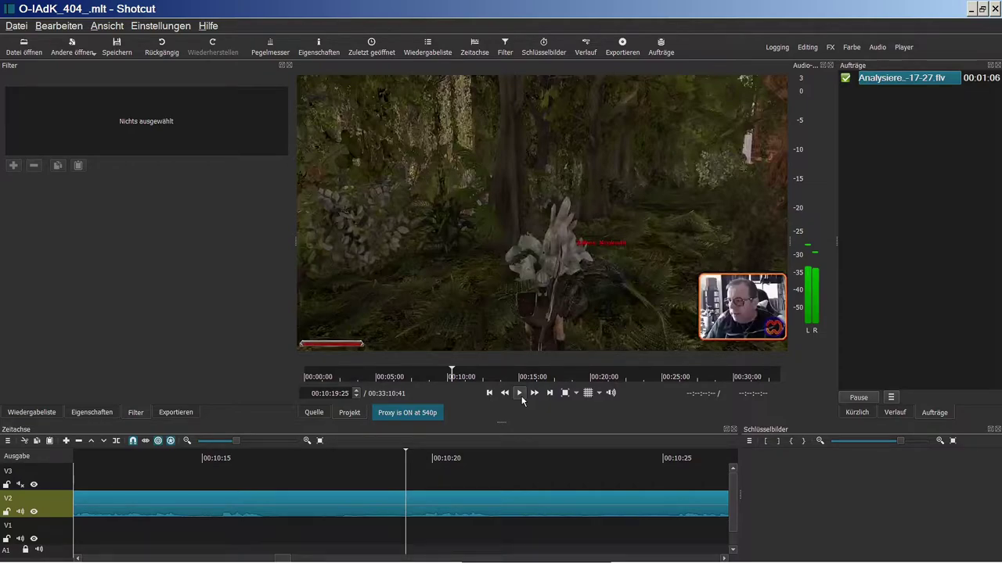
click(241, 463)
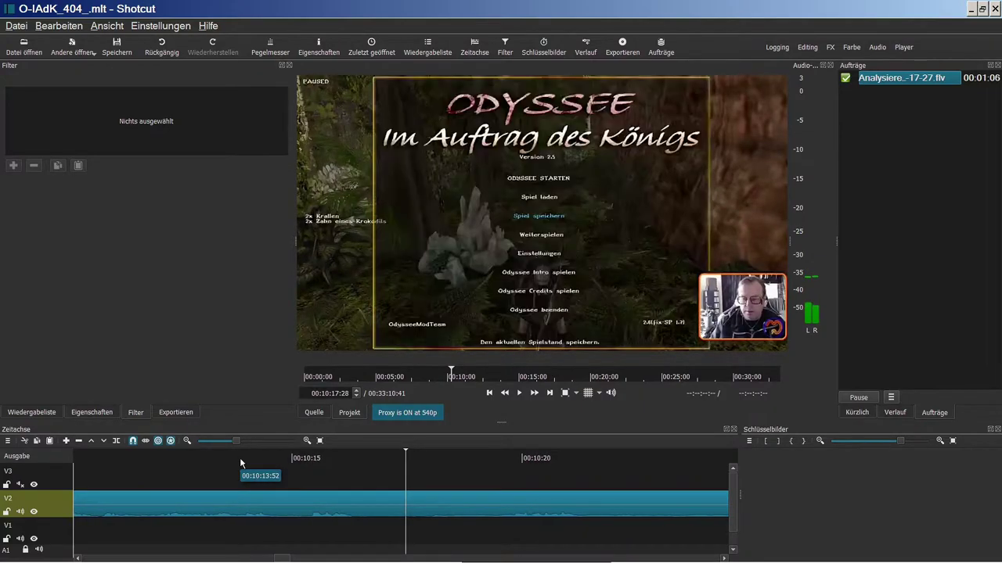
key(s)
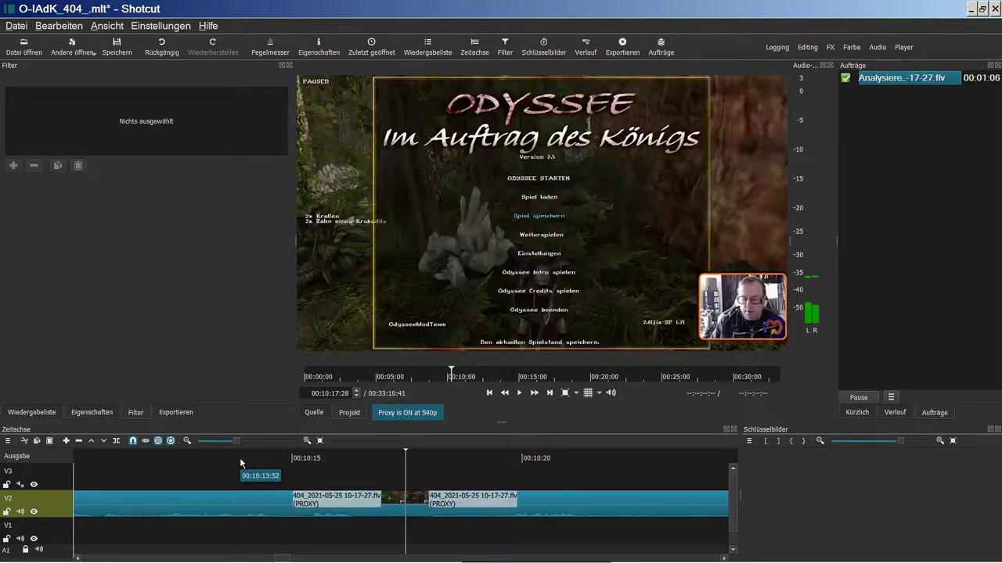
Find the end of the save-menu interruption by playing and stepping back frame by frame, and split the V2 clip at 00:10:18:04.
click(520, 394)
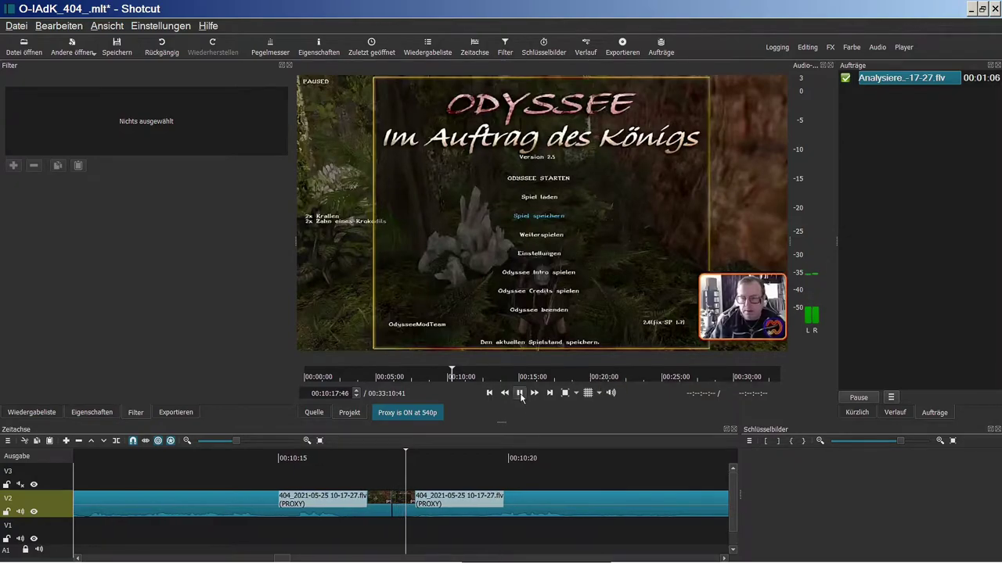
click(519, 394)
key(Left)
key(Left)
key(Left)
key(Left)
key(Left)
key(Left)
key(Left)
key(Left)
key(Left)
key(Left)
key(Left)
key(Left)
key(Left)
key(Left)
key(Left)
key(Left)
key(Left)
key(Left)
key(Left)
key(Left)
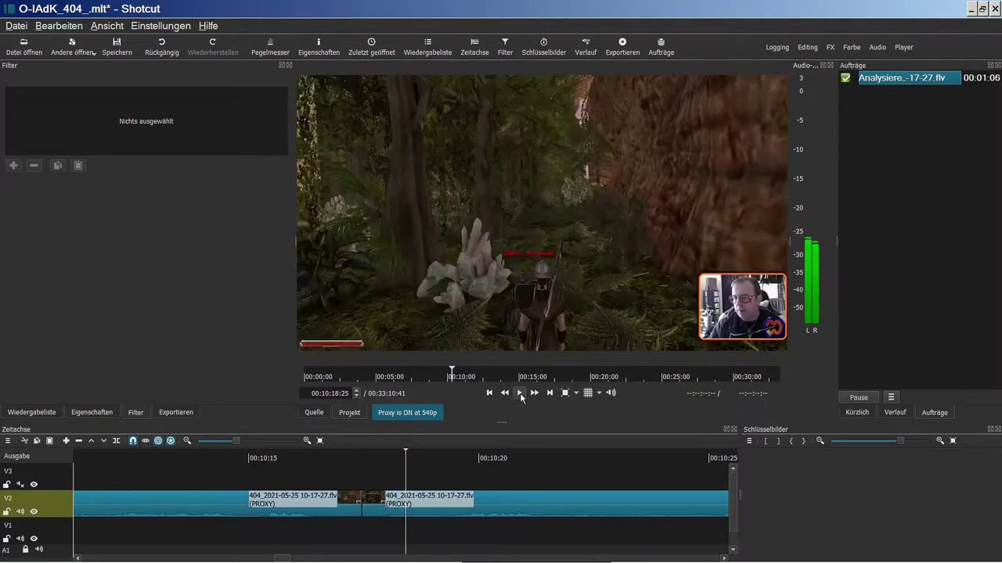
key(Left)
key(Left)
key(Left)
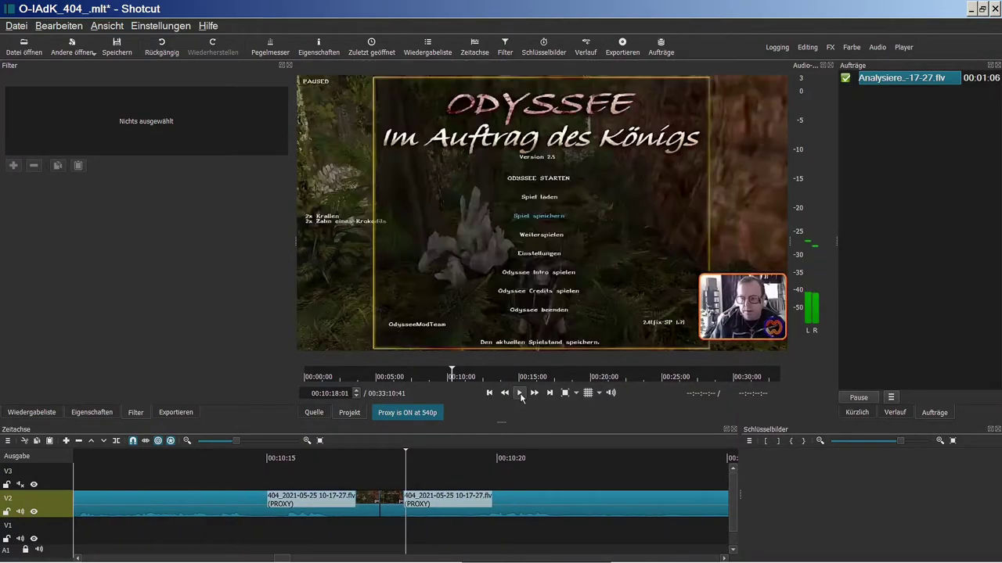
key(Left)
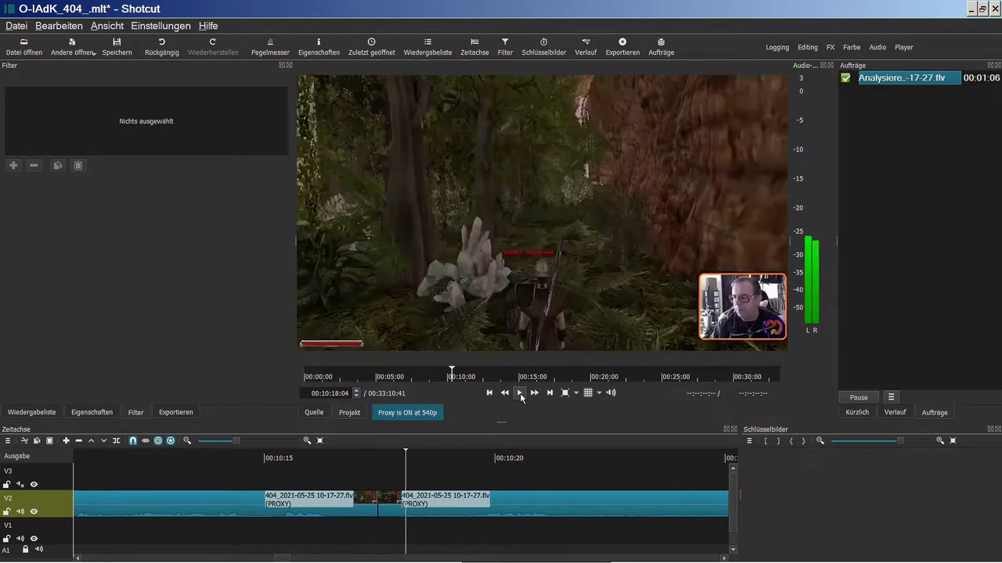
key(Right)
key(s)
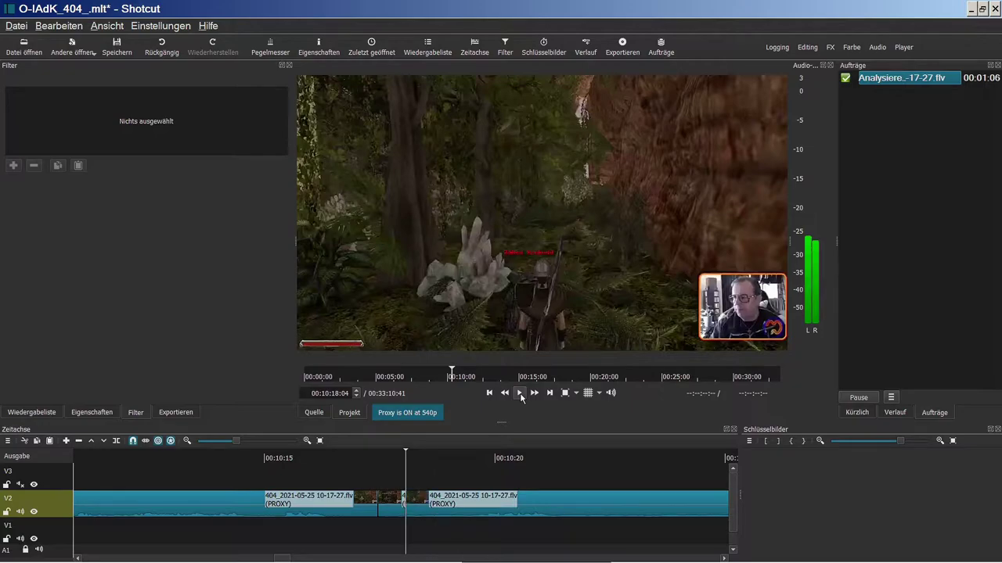
Remove the V2 segment between 00:10:17:28 and 00:10:18:04, closing the gap, and replay the join from 00:10:16:41.
right_click(394, 507)
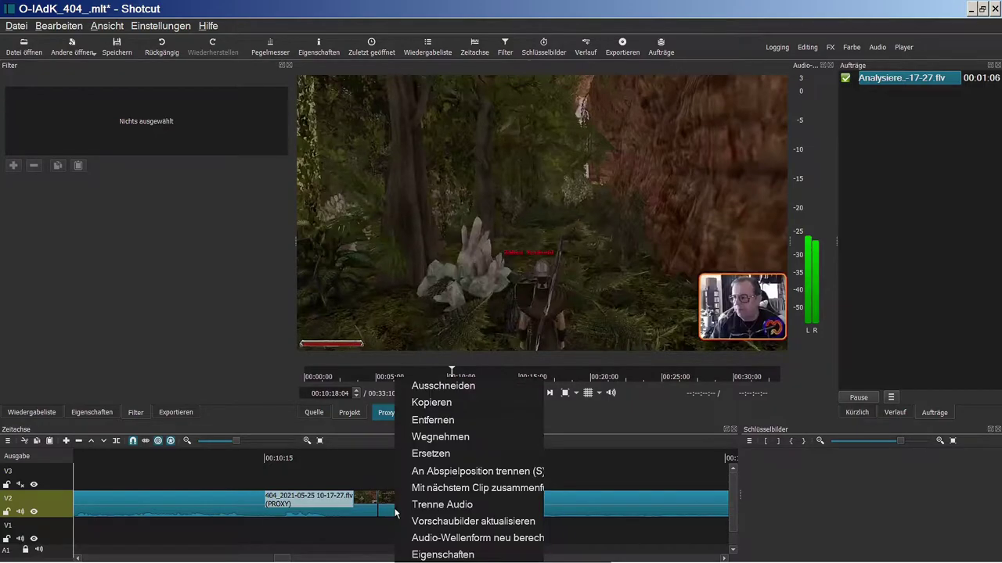
click(448, 421)
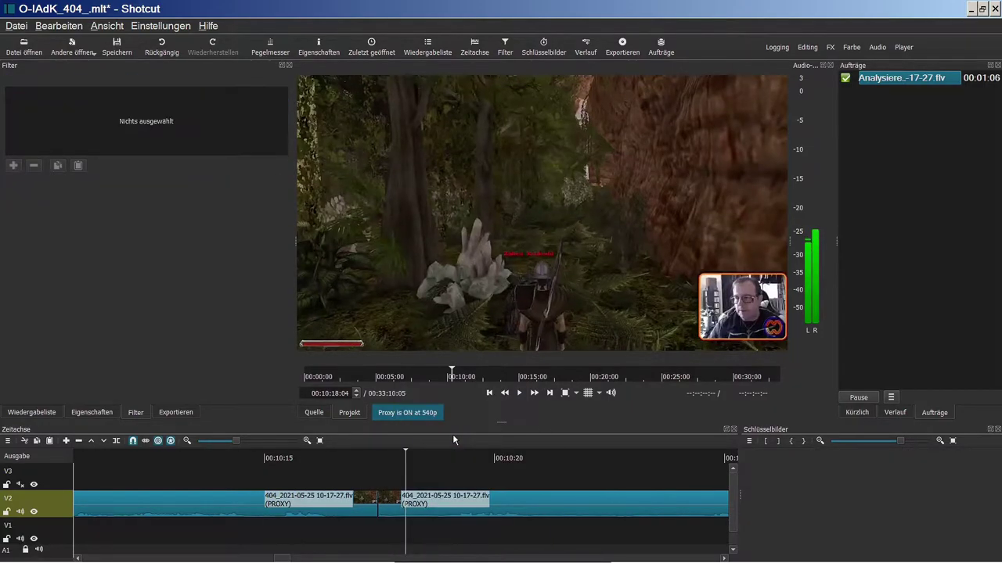
click(342, 452)
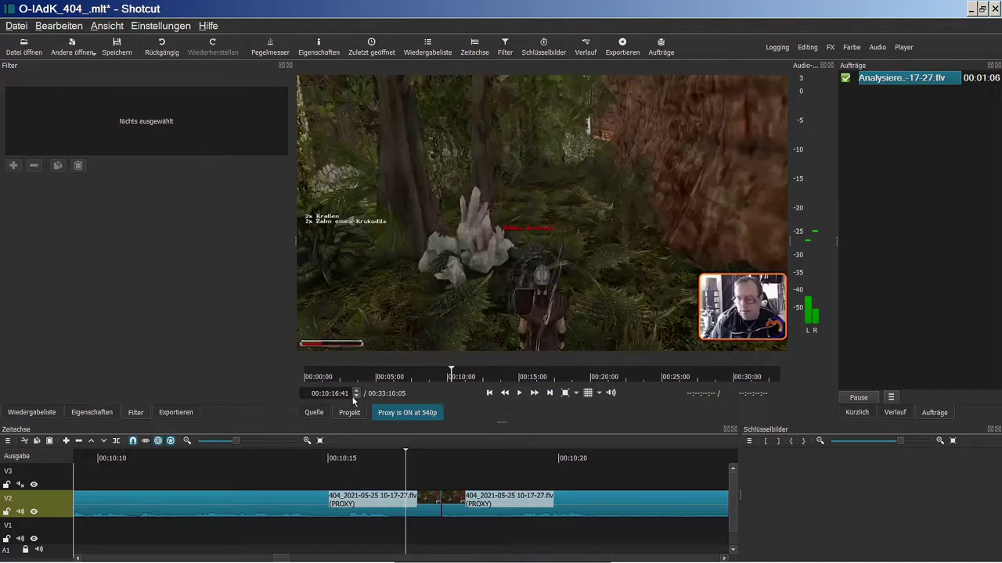
click(519, 393)
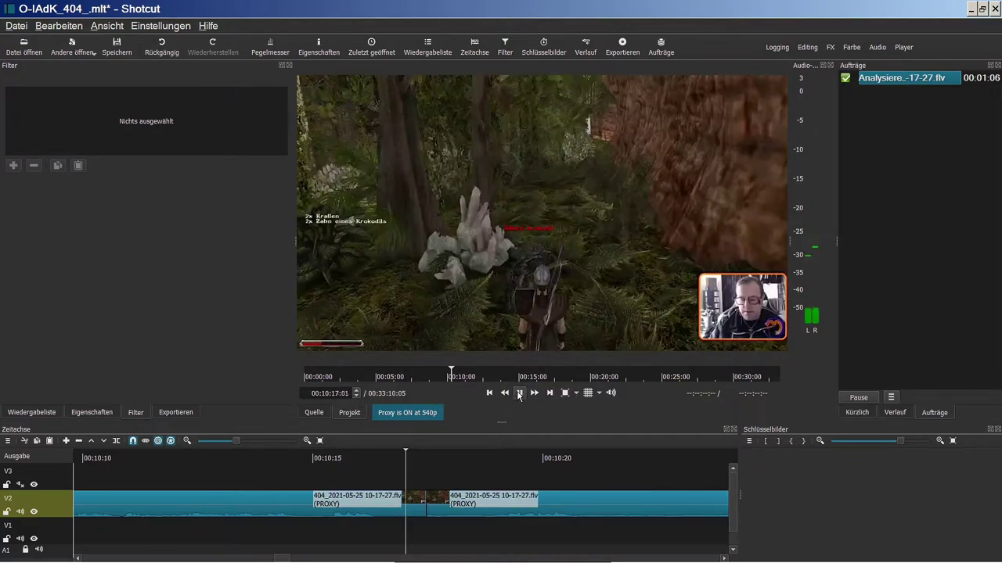
click(518, 393)
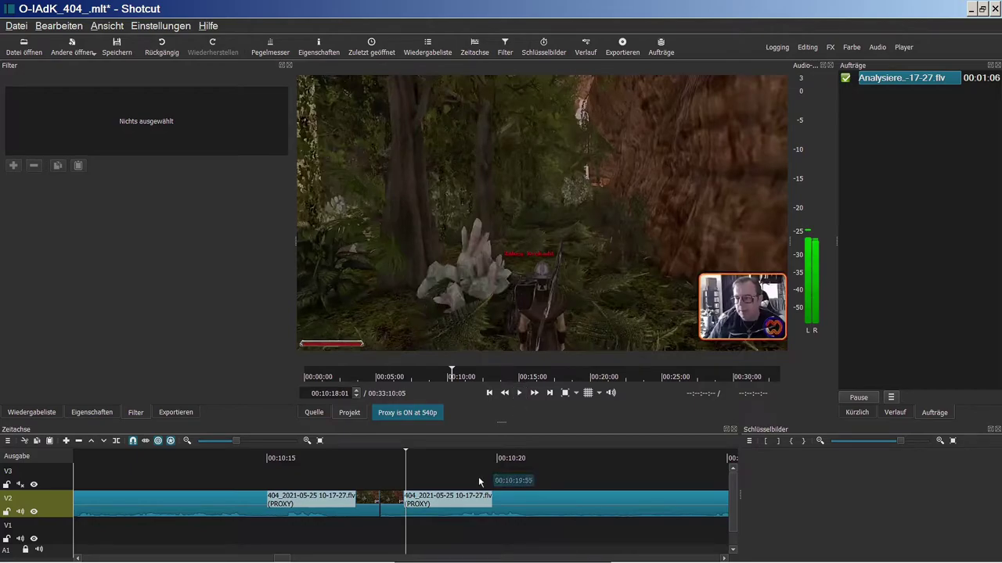
Overlap the V2 clips at the 00:10:17:28 cut into a crossfade about 30 frames long and rebuild the second clip's audio waveform.
drag(472, 502, 440, 503)
right_click(440, 503)
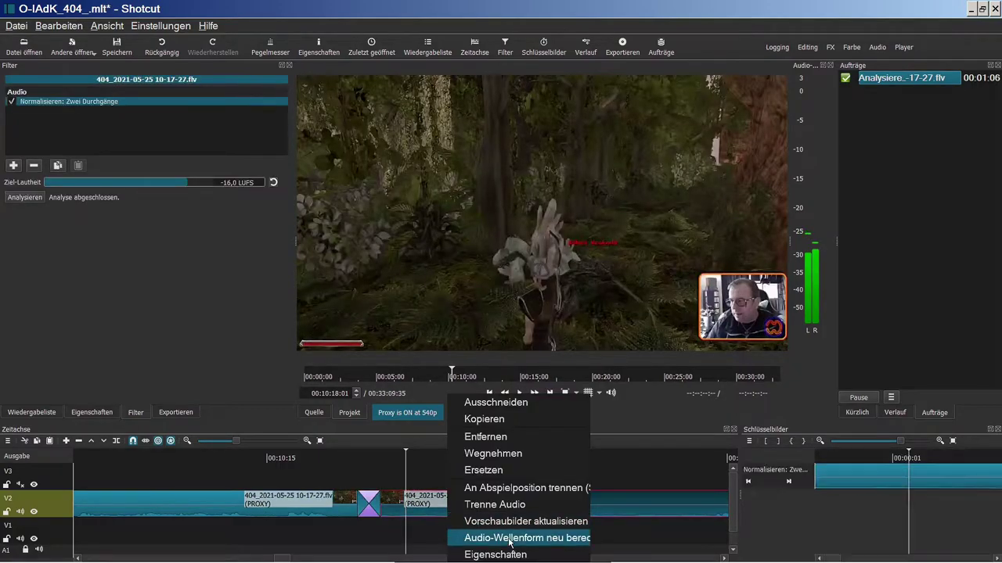
click(509, 539)
Save the project and replay the new crossfade from 00:10:16:02.
click(129, 52)
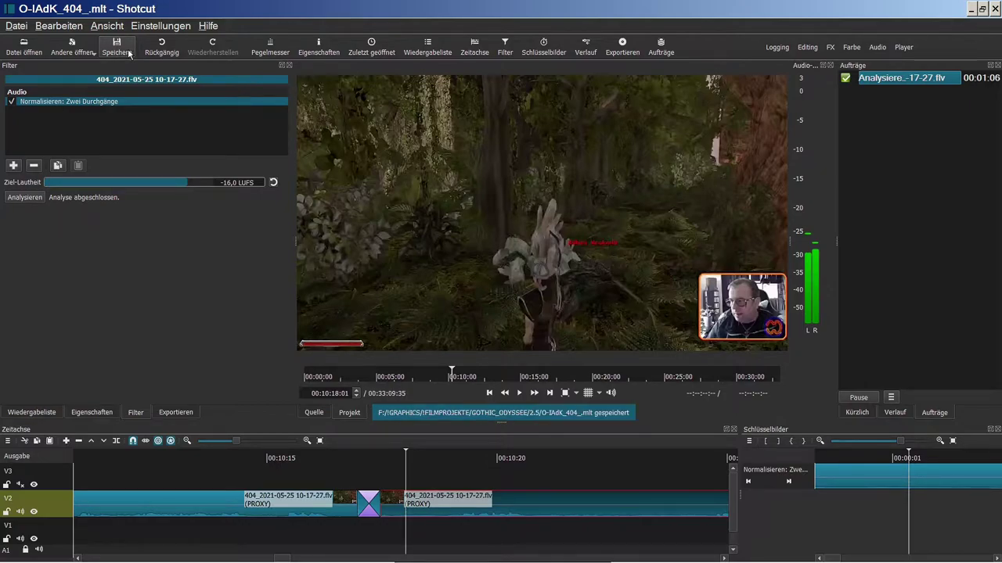
click(316, 457)
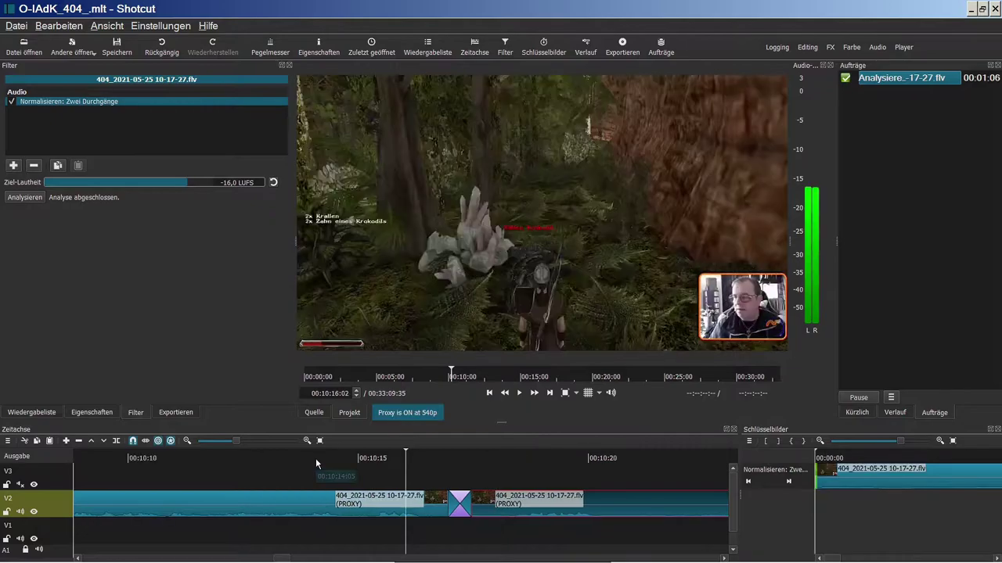
click(519, 392)
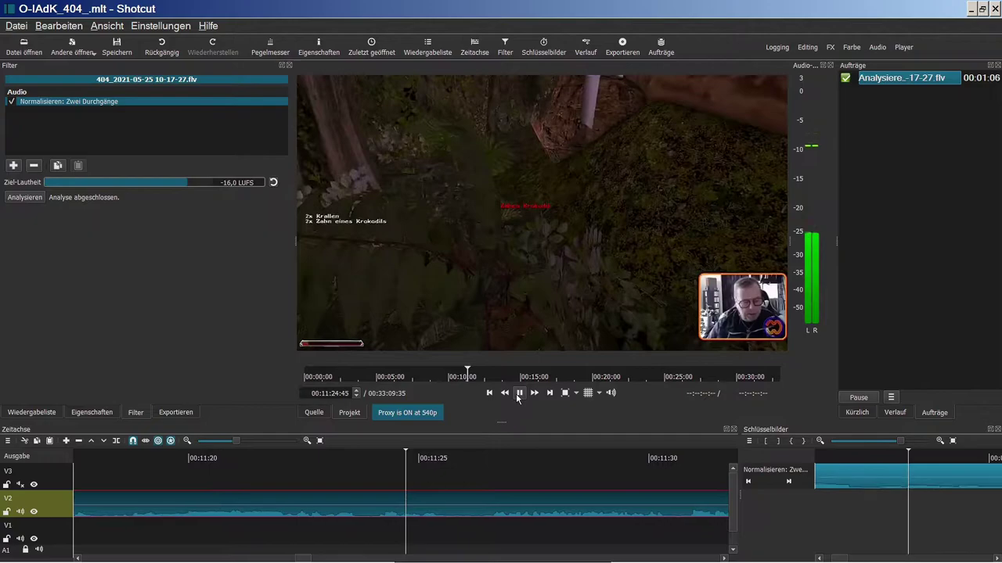
Stop playback in the dark scene near 00:11:26 and split the V2 clip at 00:11:25:58.
click(518, 396)
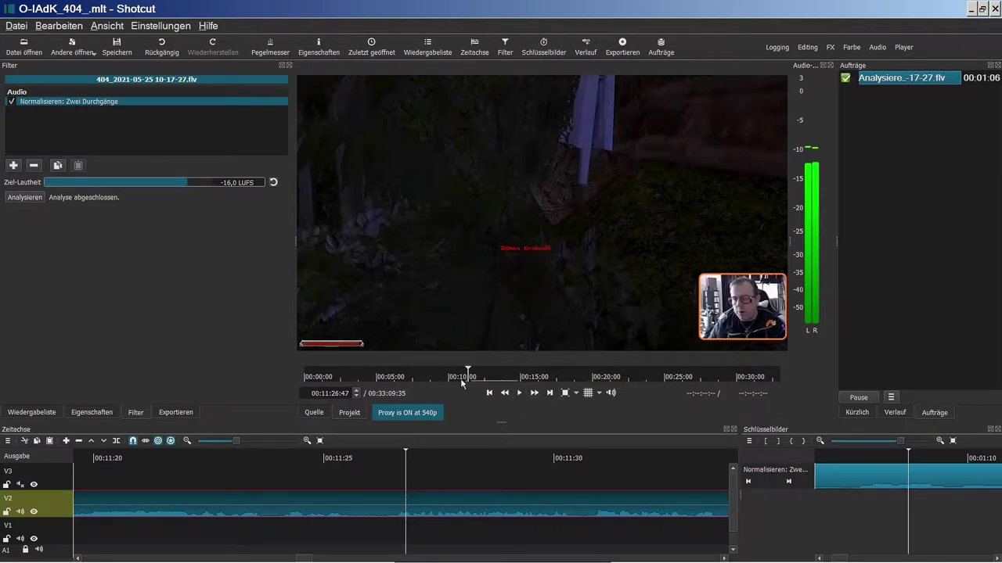
click(350, 457)
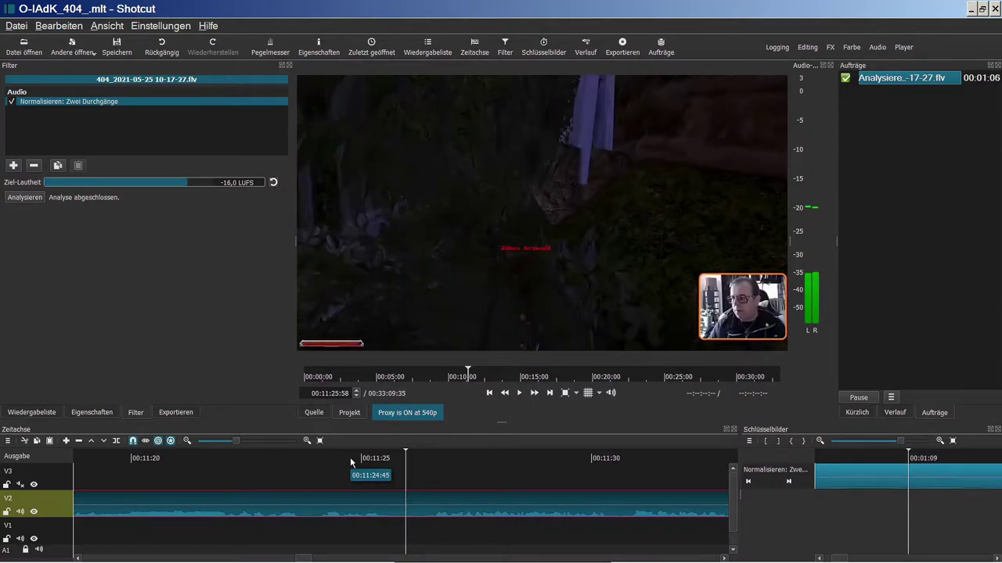
key(s)
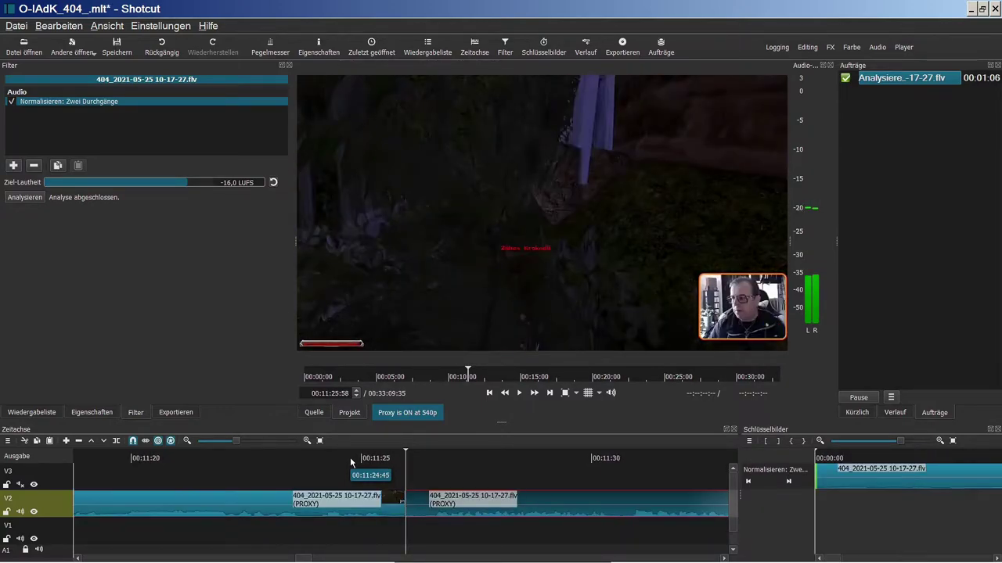
Overlap the V2 clips at the 00:11:25:58 split into a crossfade about 30 frames long and rebuild the second clip's audio waveform.
drag(475, 515, 495, 510)
right_click(649, 505)
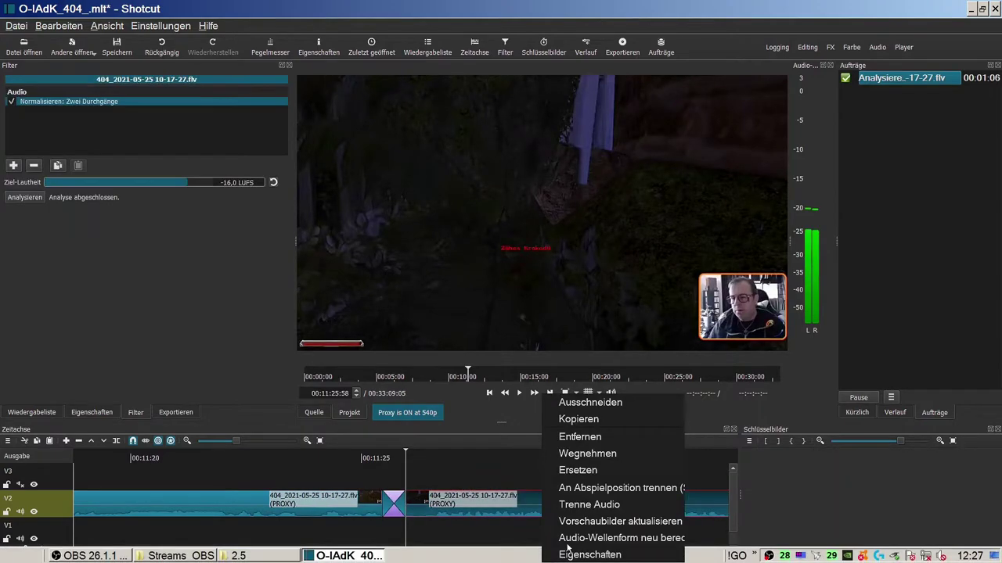
click(749, 541)
Change the video effect of the crossfade before 00:11:25:58 to Uhr oben with 5 % softness.
click(392, 506)
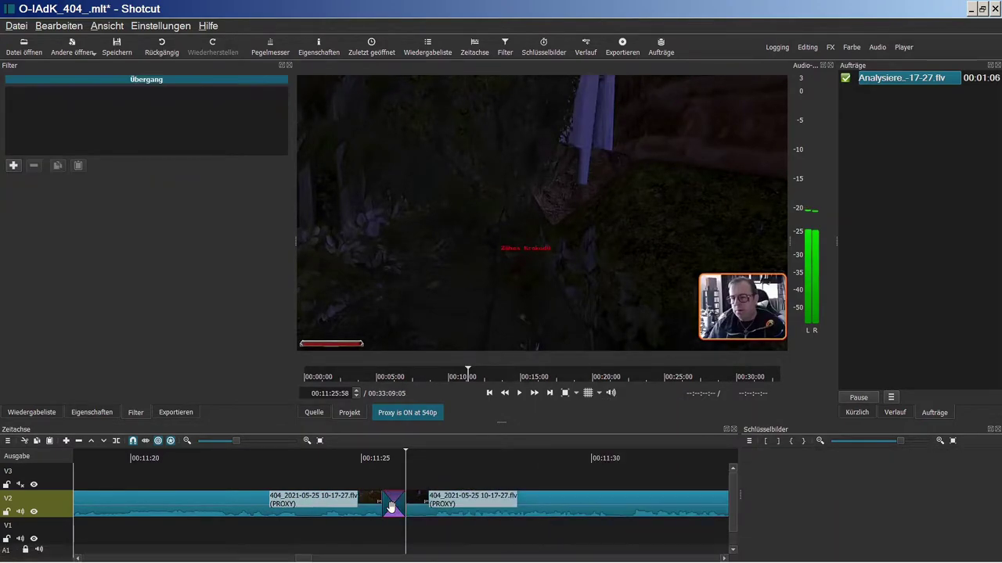
click(99, 412)
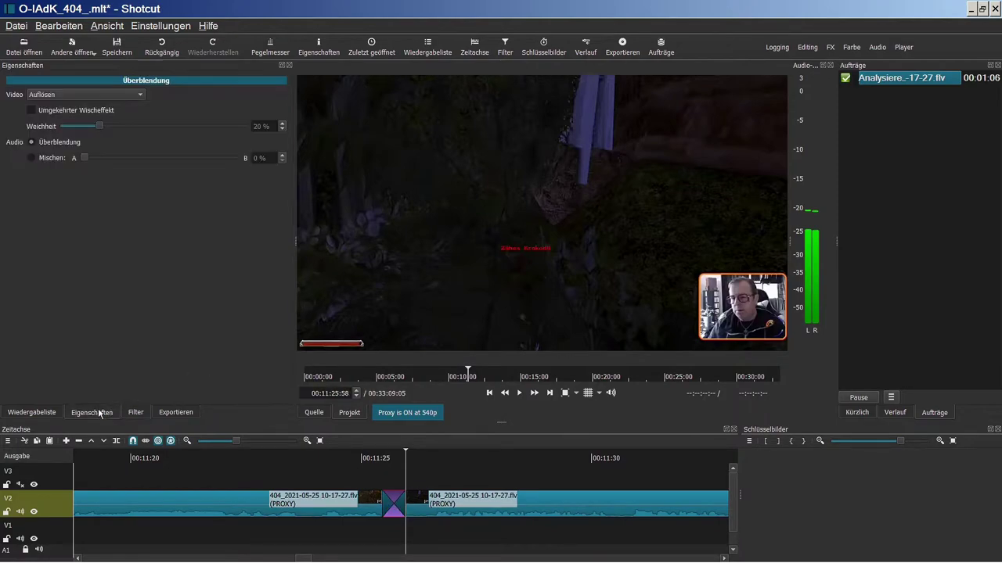
click(71, 94)
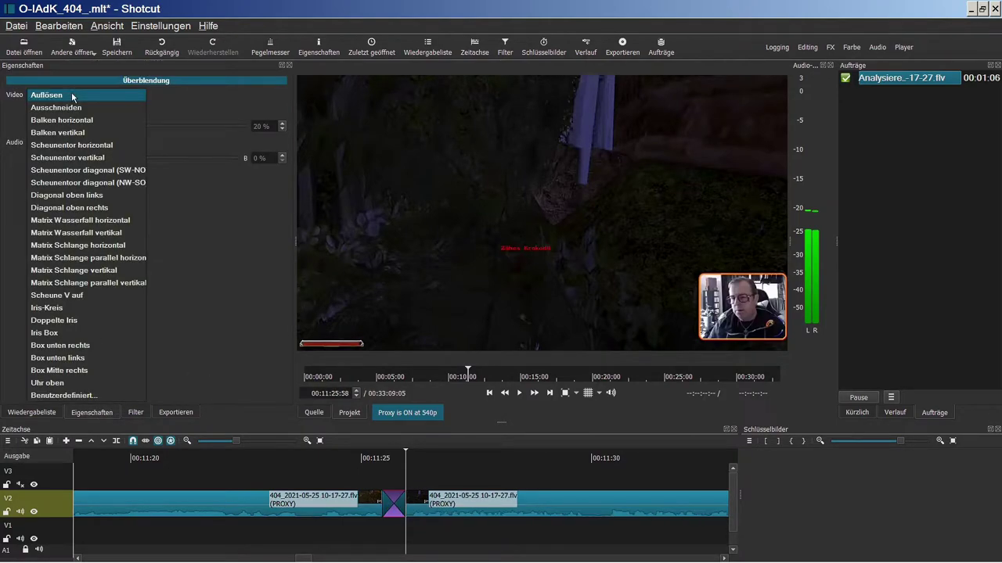
click(66, 383)
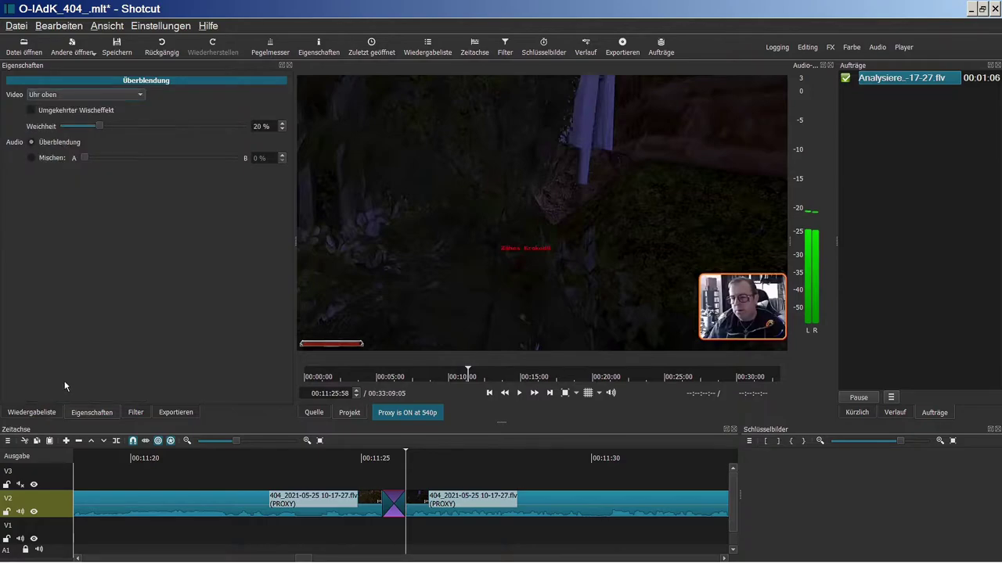
drag(273, 126, 133, 126)
text(5)
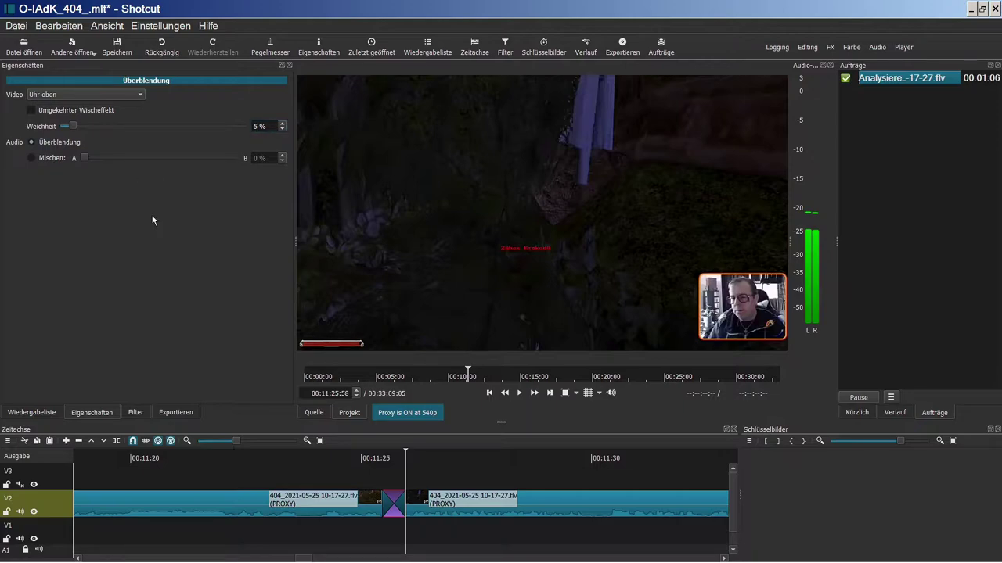
Replay the clock-wipe transition near 00:11:25 twice from just before it to check the effect.
drag(398, 458, 354, 458)
click(515, 394)
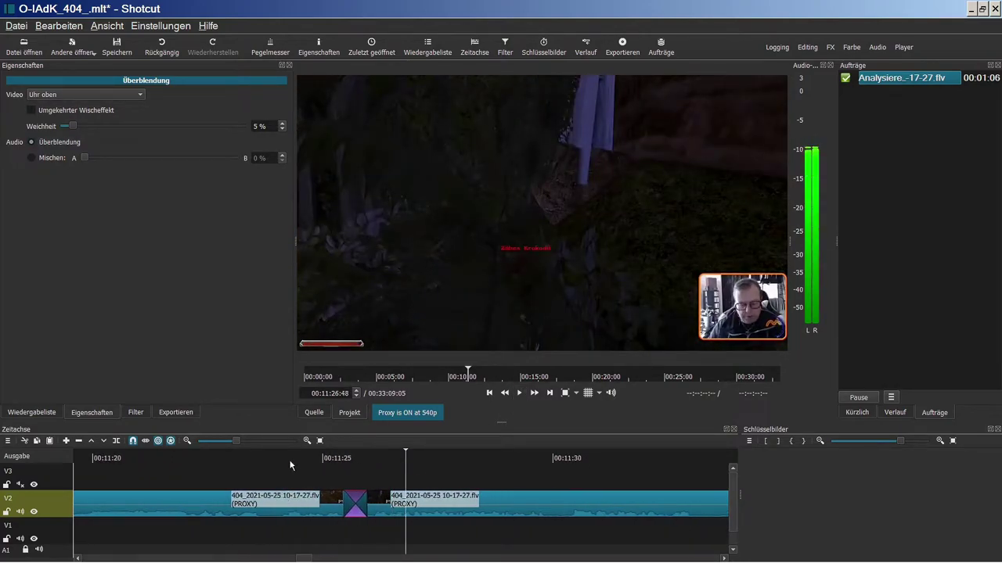
click(293, 455)
click(521, 394)
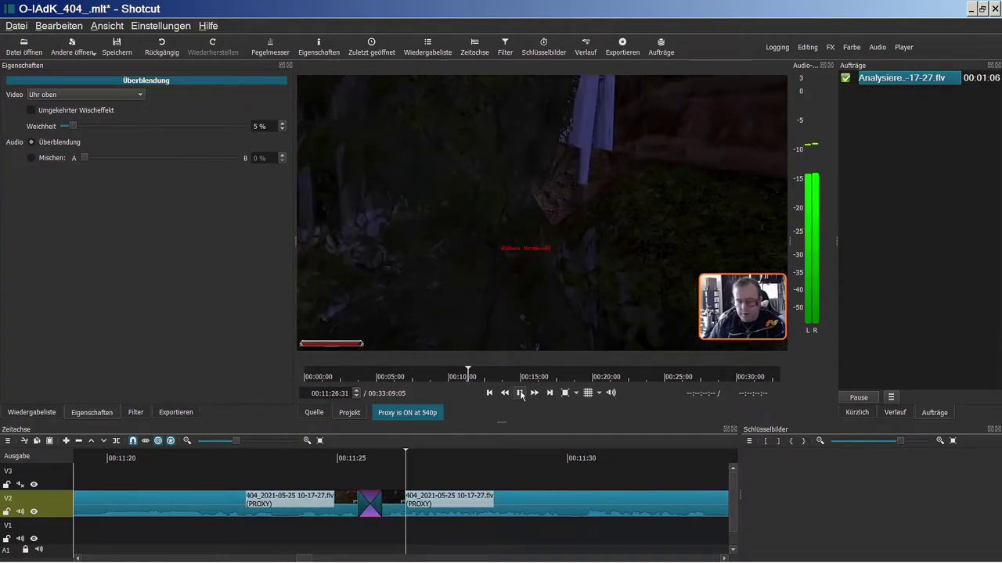
click(521, 393)
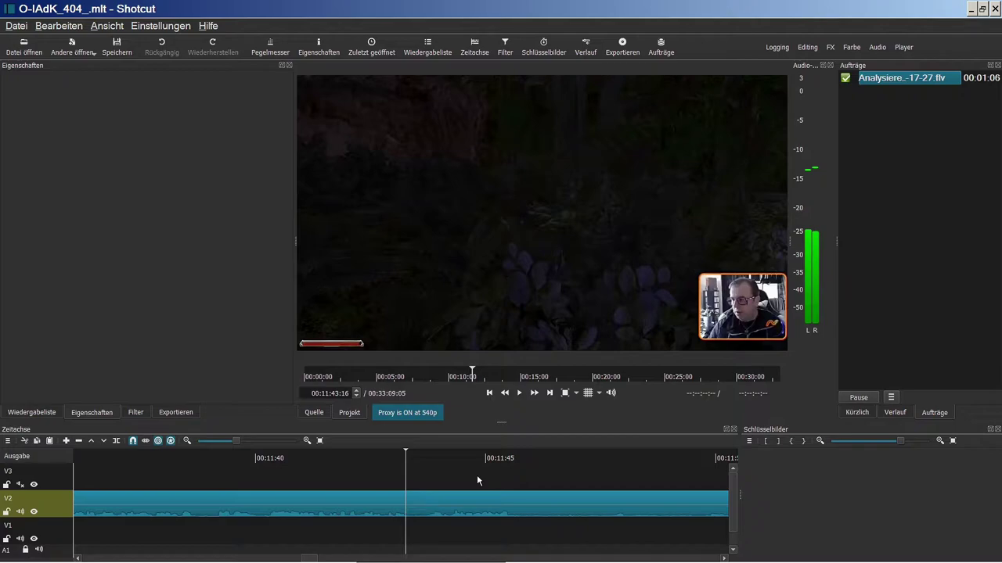
Review the save menu passage near 00:11:45 and split the V2 clip just before it at 00:11:43:42.
click(519, 394)
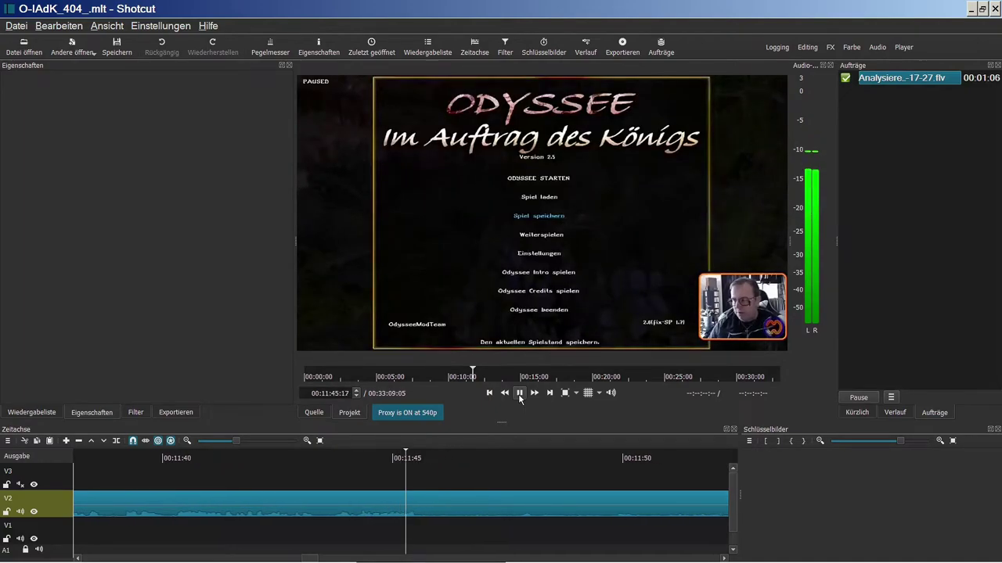
click(520, 393)
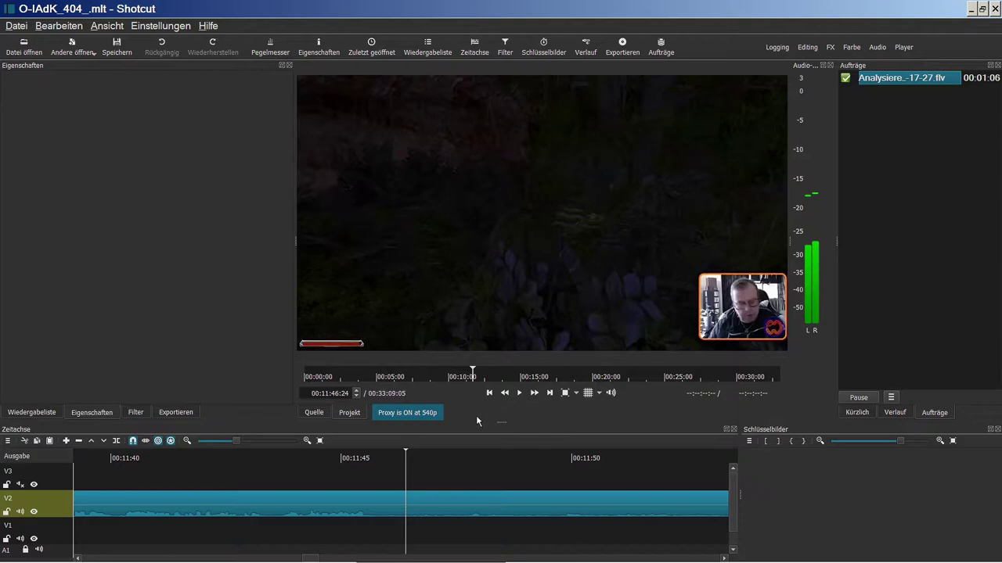
click(287, 462)
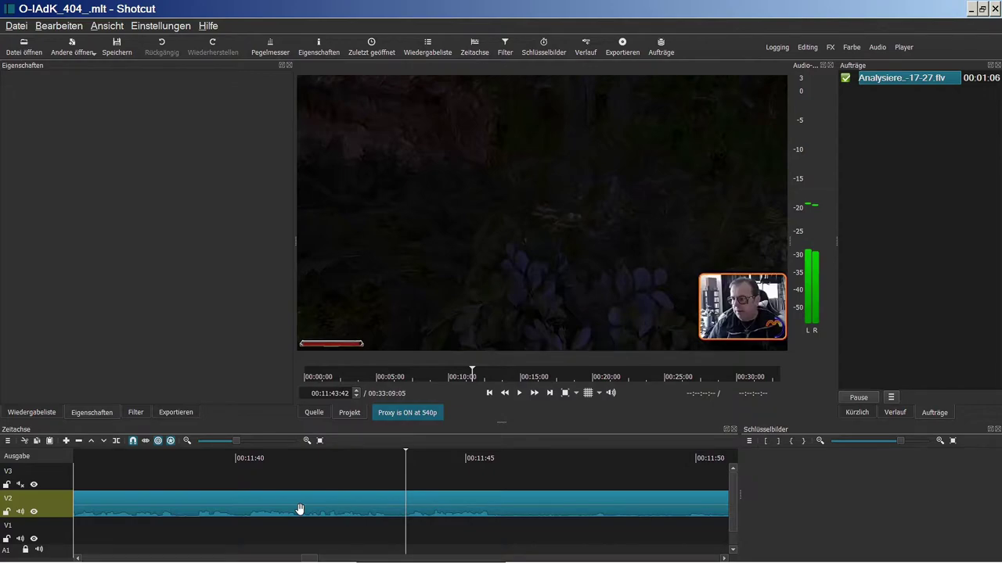
key(z)
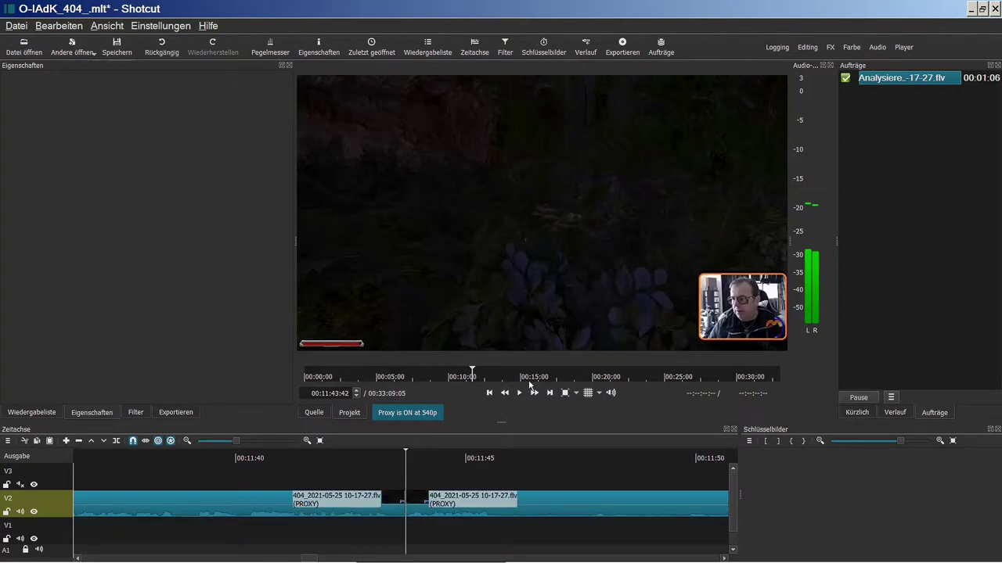
Play past the save menu and split the V2 clip again at 00:11:45:49.
click(520, 393)
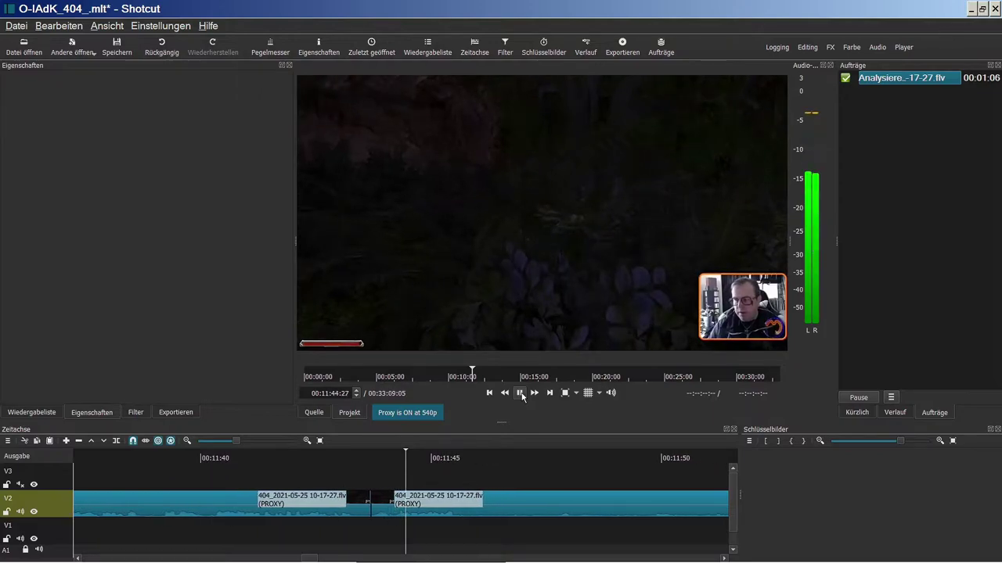
click(519, 393)
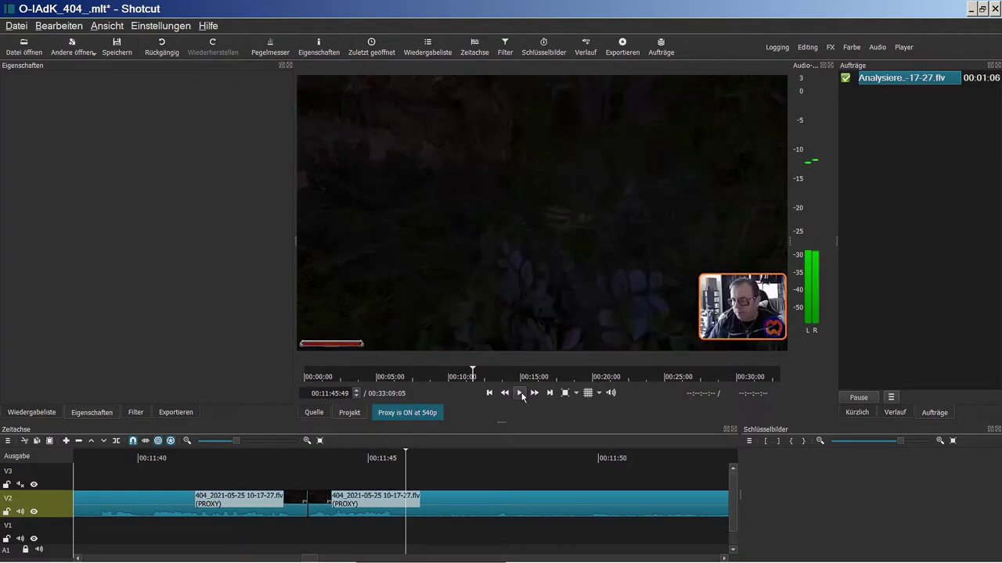
key(s)
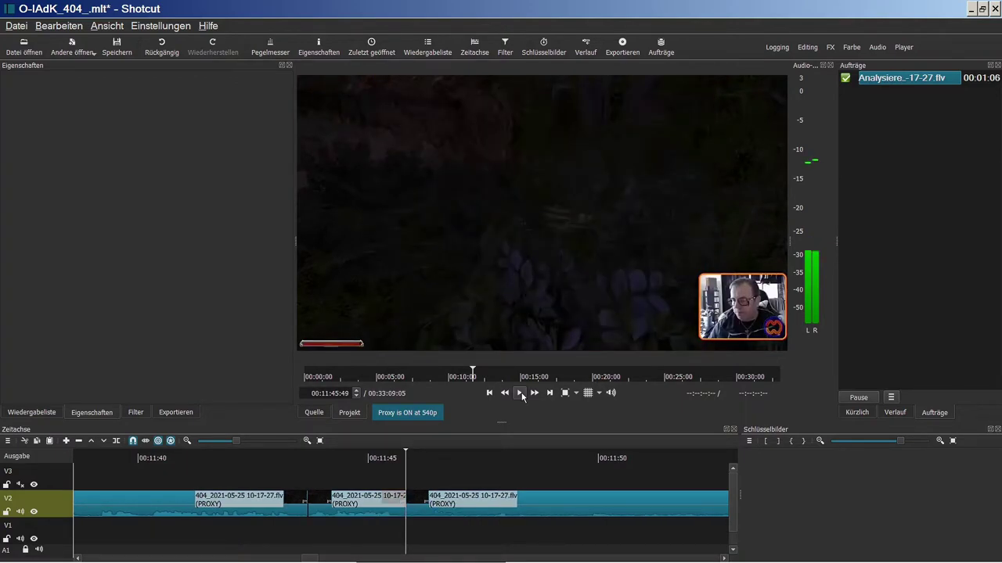
Detach the audio of the short save menu clip between the two splits and remove its video clip from V2.
right_click(358, 507)
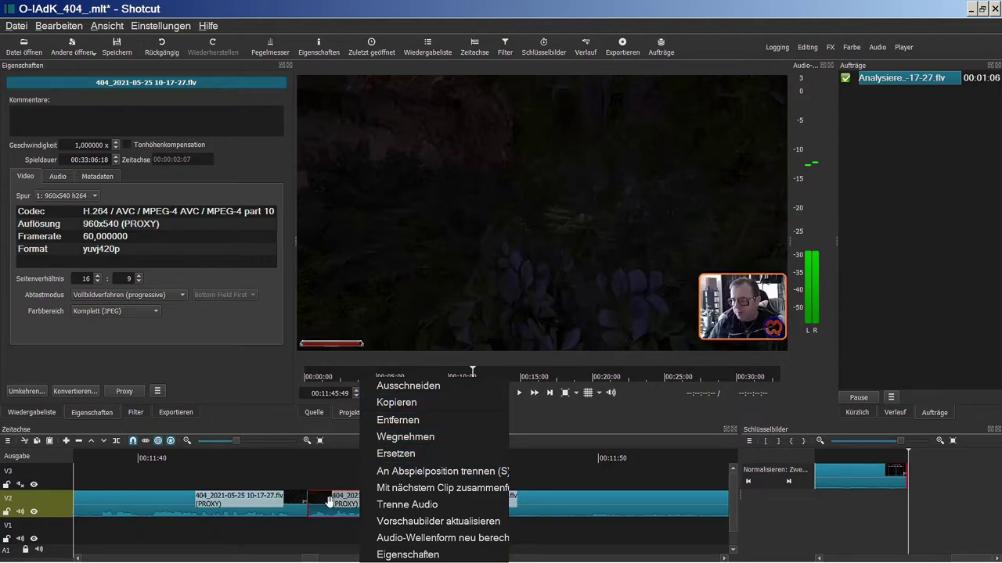
click(429, 505)
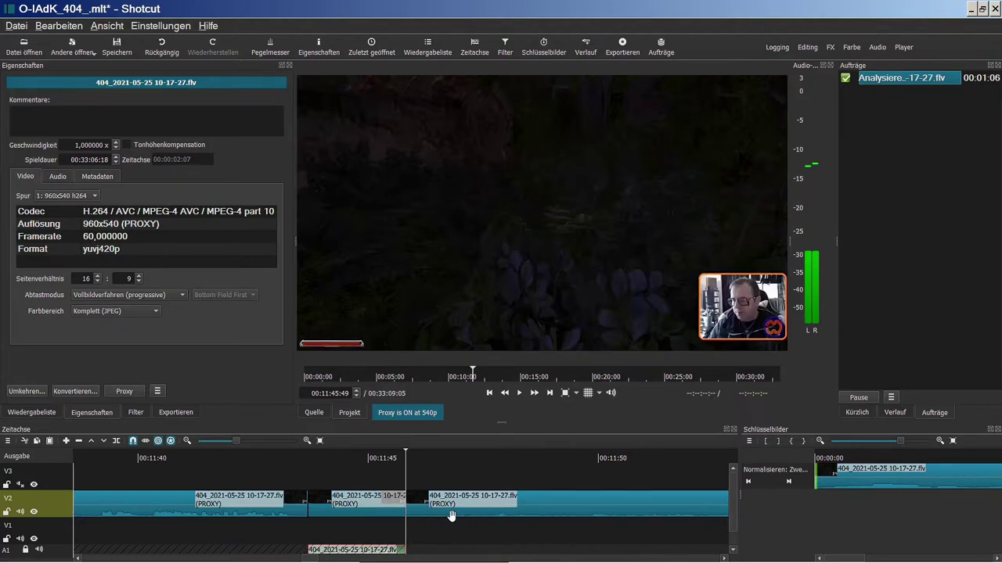
right_click(375, 514)
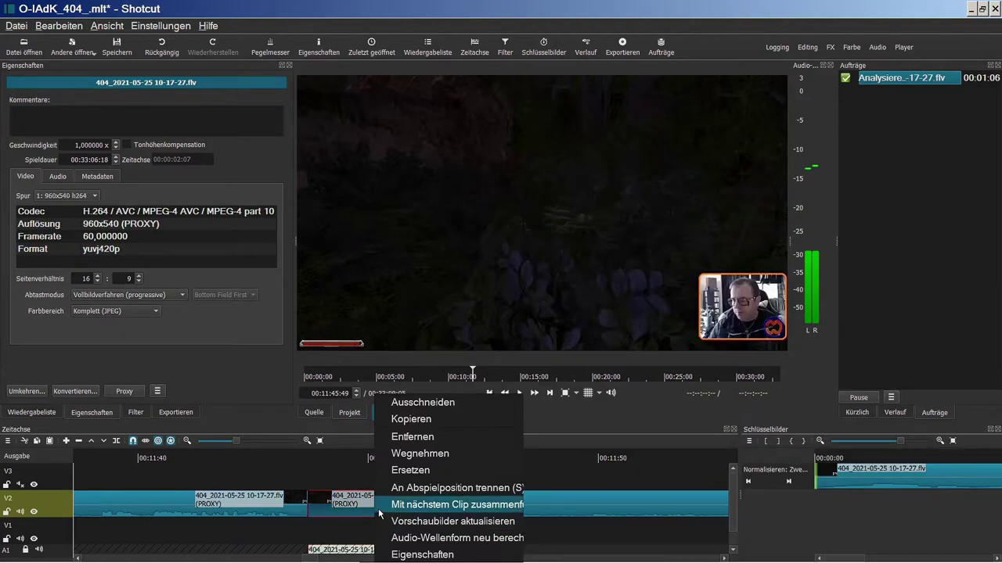
click(411, 437)
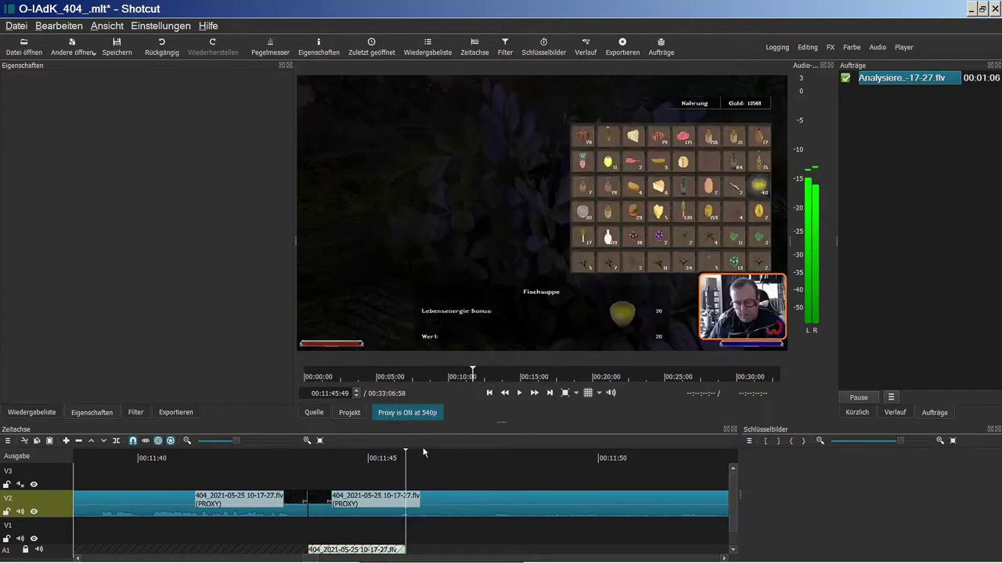
Play the timeline from just before the save menu cut, at 00:11:42:12, and stop after the Waldbeere pickup near 00:13:15.
click(239, 460)
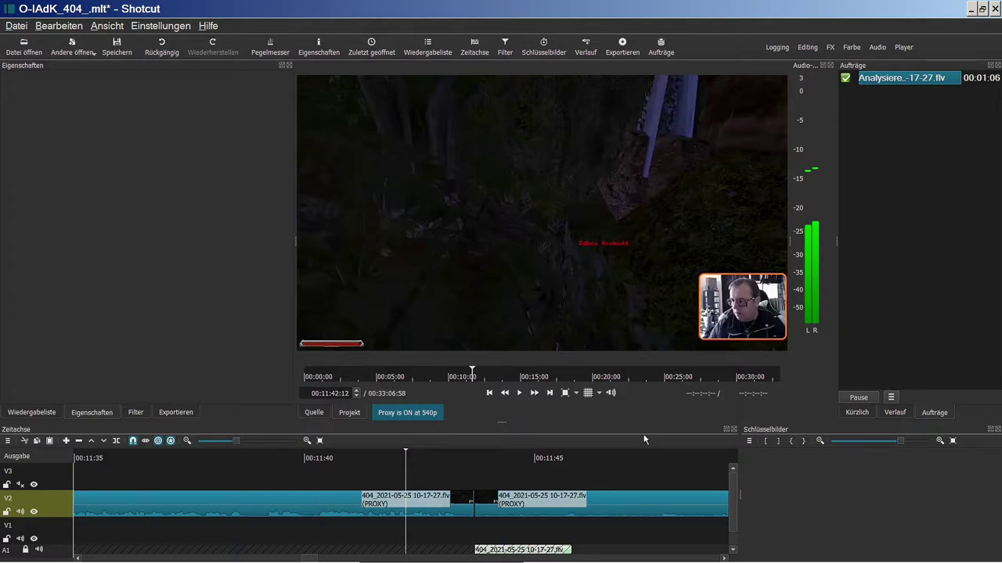
click(520, 394)
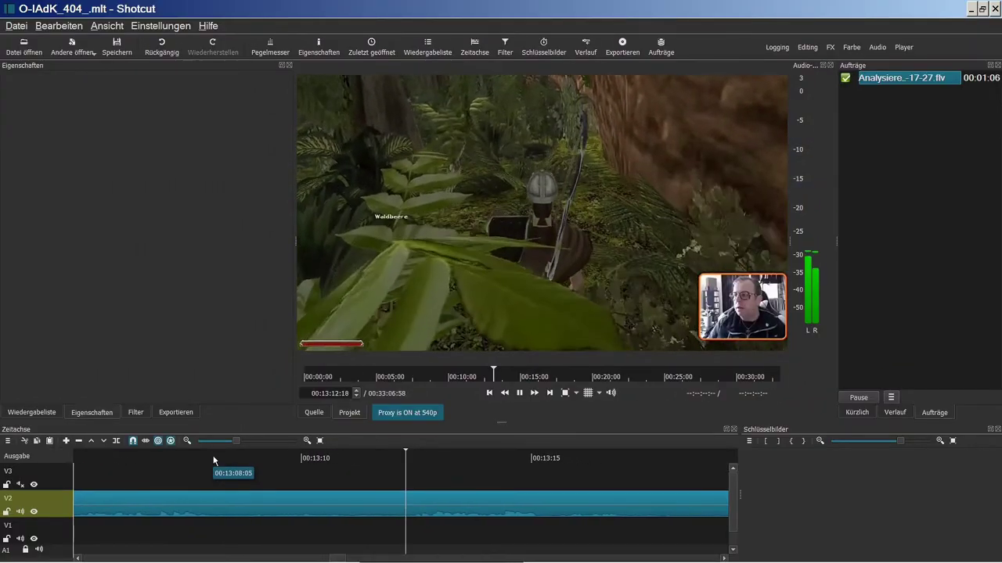
click(521, 394)
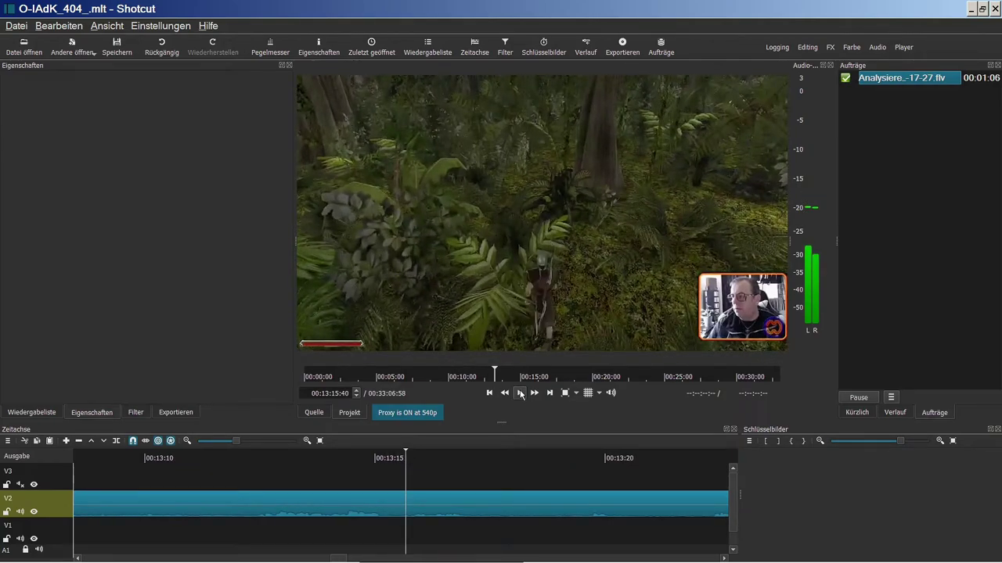
Replay the Waldbeere pickup from about 00:13:11 and split the V2 clip after it at 00:13:15:29.
click(357, 452)
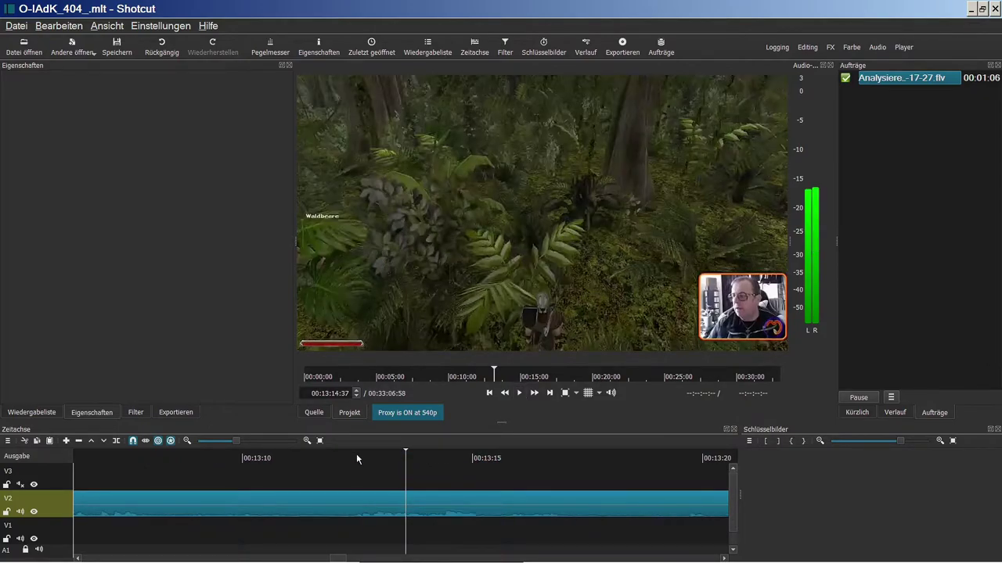
click(356, 454)
click(356, 453)
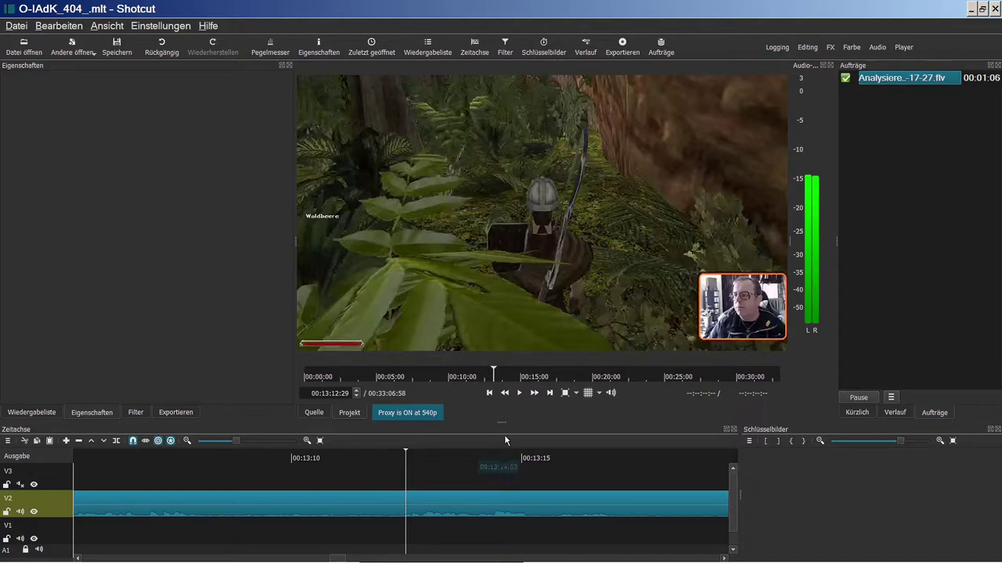
click(368, 456)
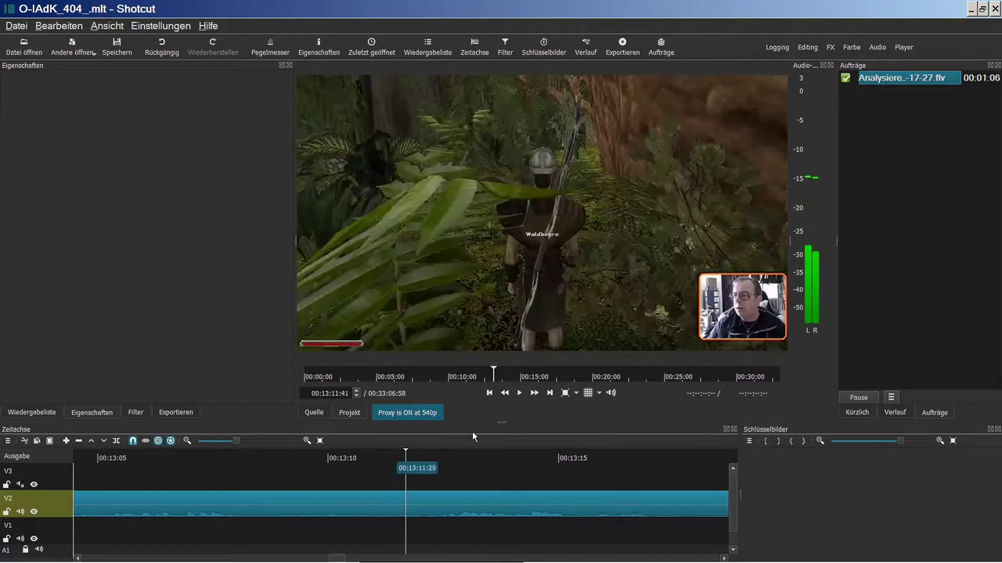
click(520, 396)
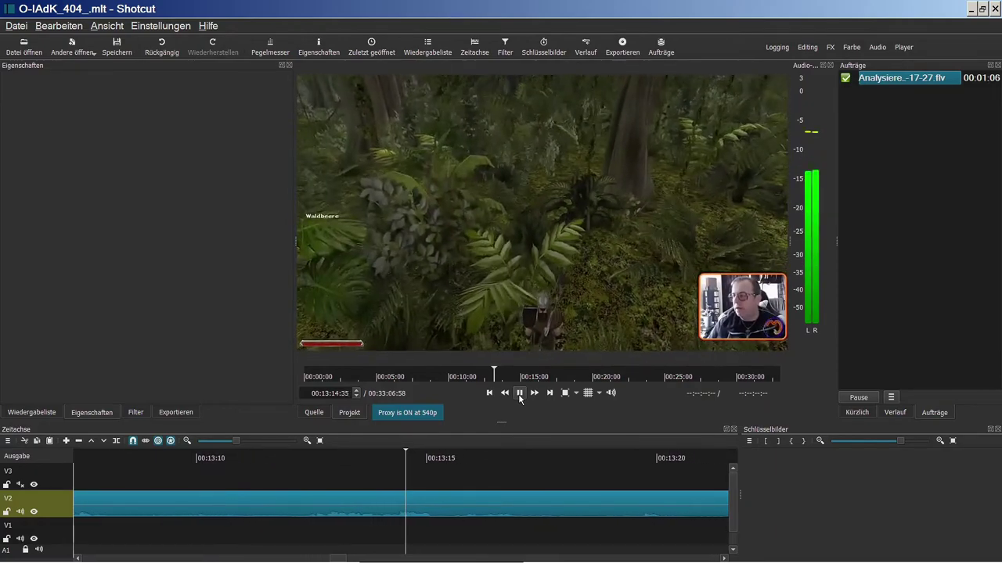
click(520, 397)
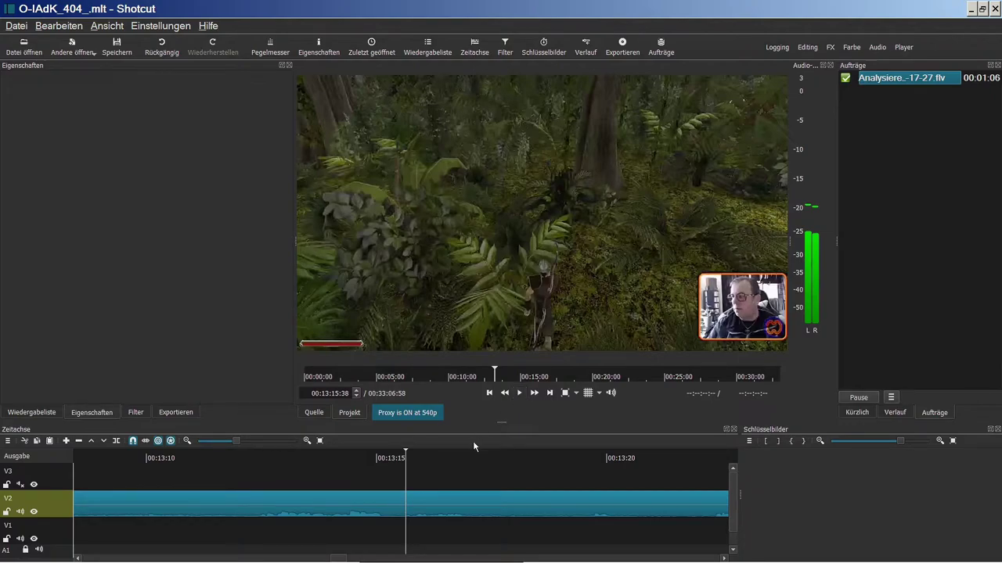
click(399, 461)
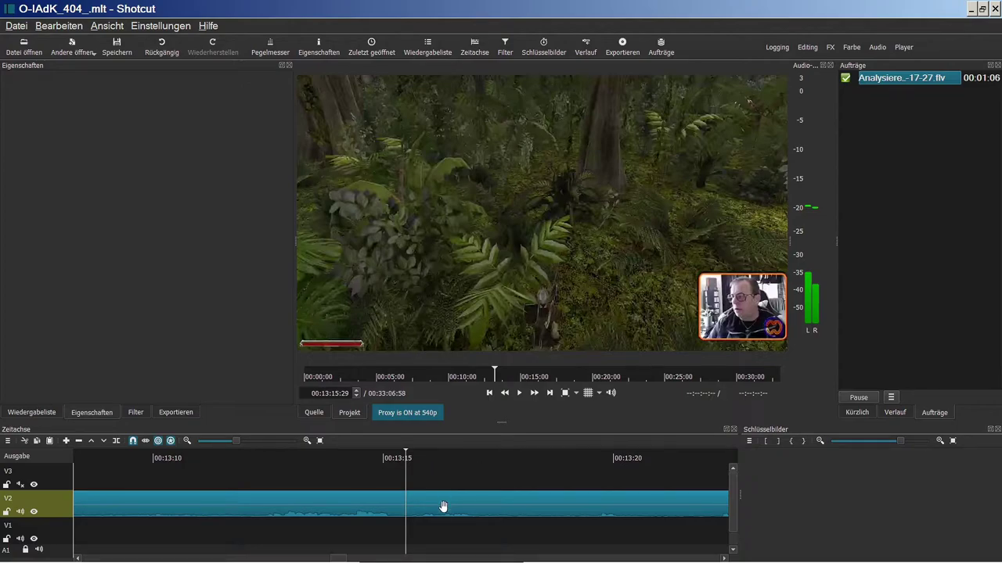
key(s)
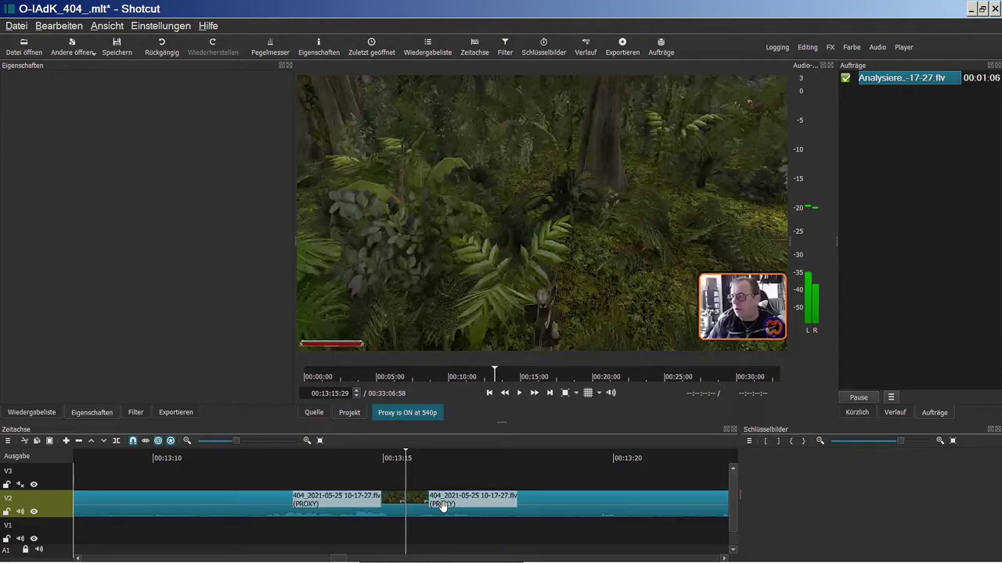
Move the playhead four seconds ahead to 00:13:19:29 and split the V2 clip there.
double_click(335, 395)
key(Return)
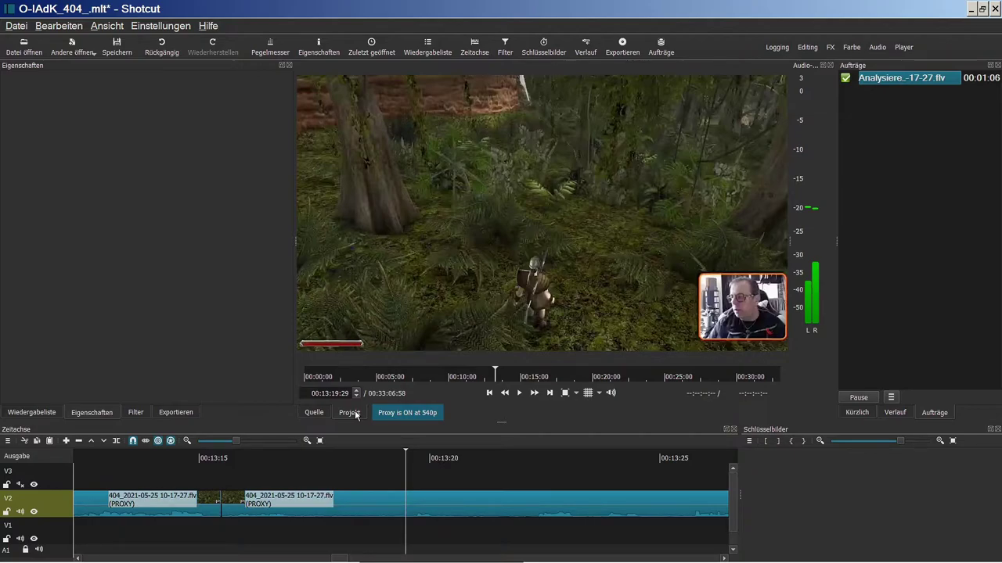
key(s)
Add the Text: Einfach filter to the four-second V2 clip between 00:13:15:29 and 00:13:19:29.
click(304, 458)
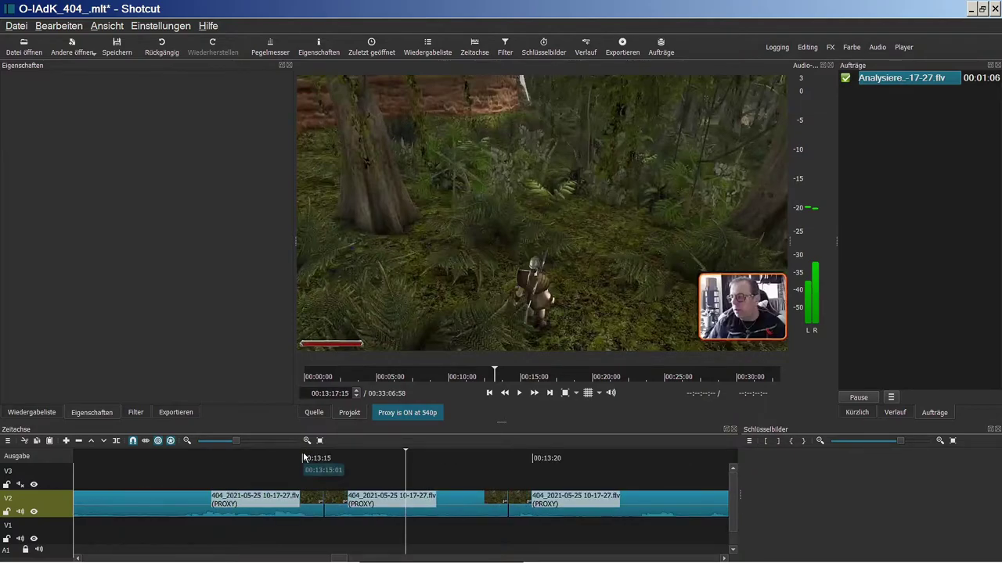
click(397, 505)
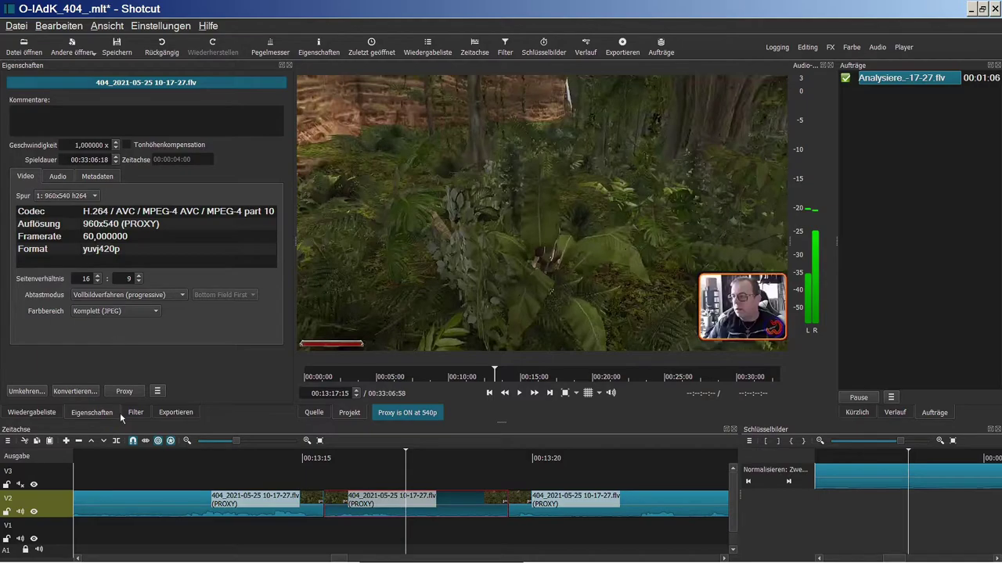
click(135, 412)
click(13, 166)
scroll(86, 282, down, 3)
scroll(88, 300, down, 1)
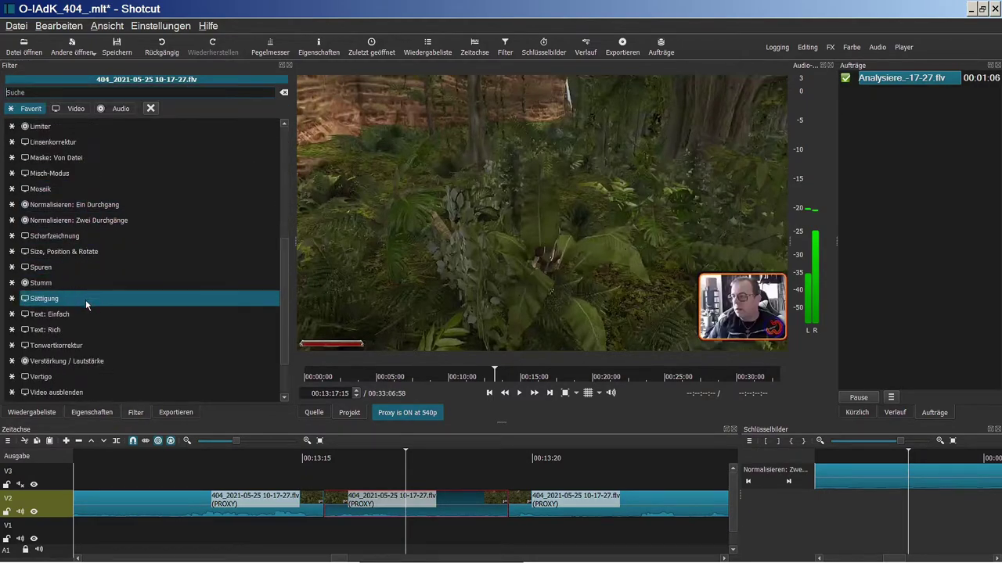
click(82, 313)
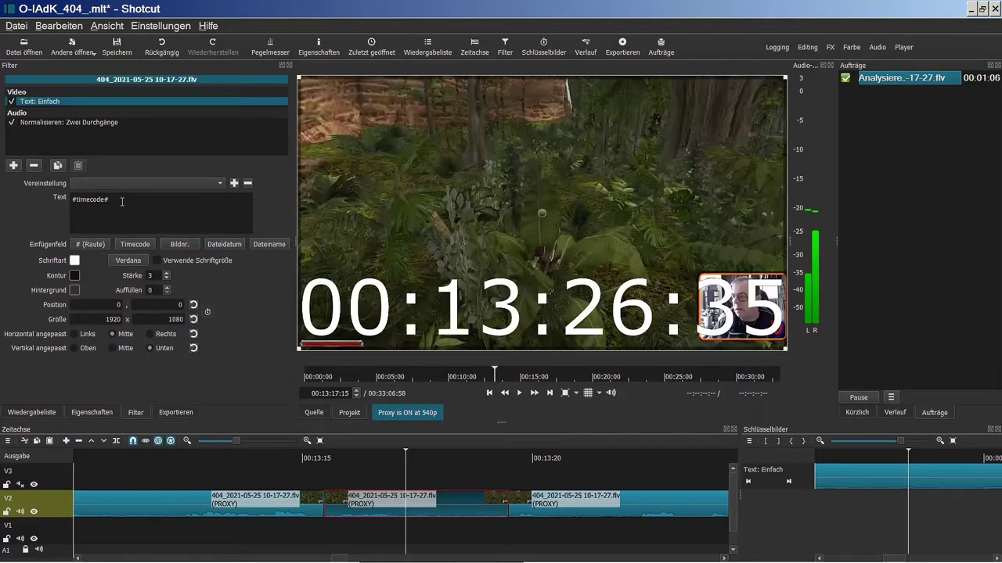
Enable the use of the font size for the text filter and set its font to Verdana Fett, size 36.
click(157, 261)
click(131, 262)
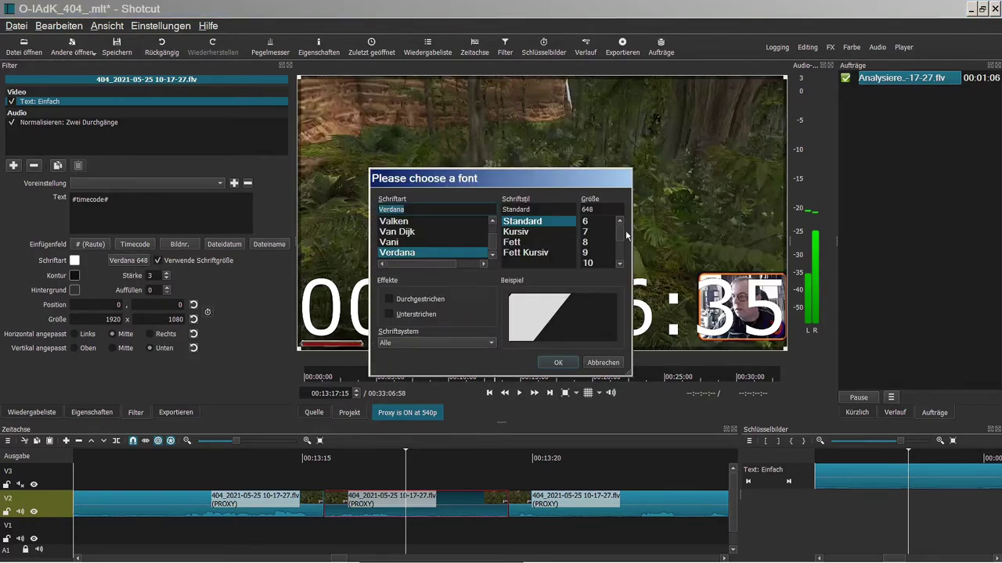
click(523, 245)
drag(623, 237, 620, 284)
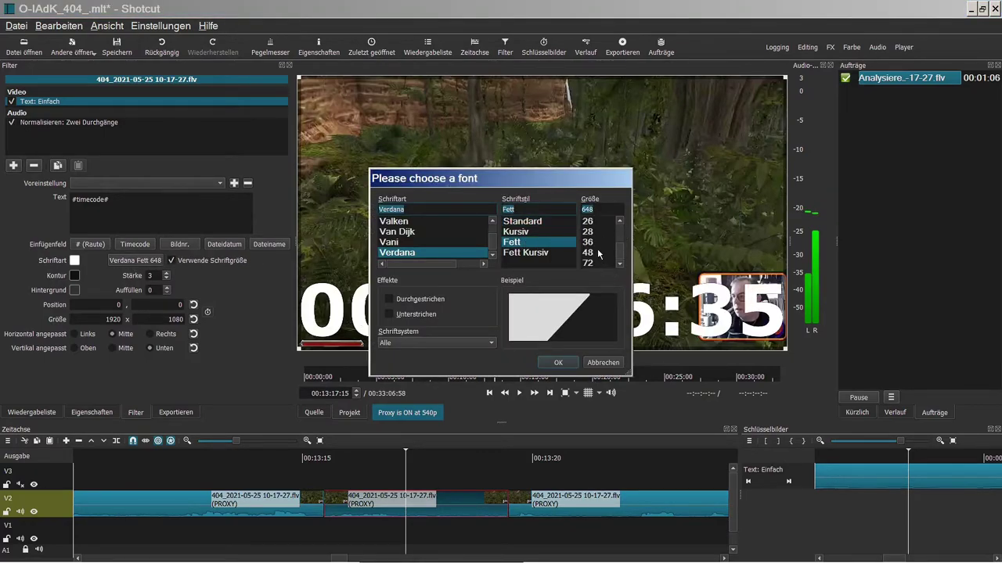
click(588, 242)
click(558, 362)
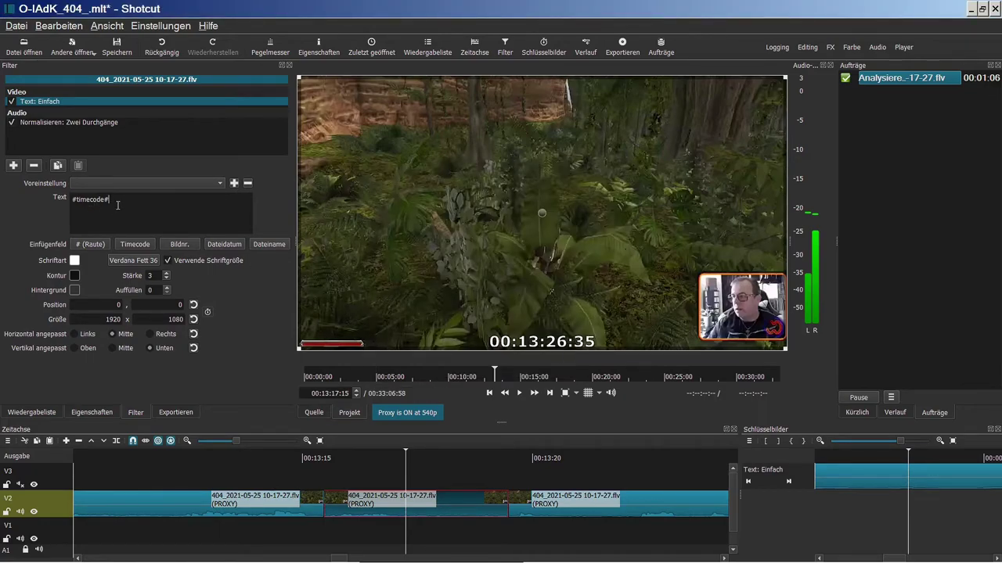
Replace the timecode text with "Waldbeere! :)" and add a line break after it to raise the caption.
drag(118, 201, 25, 201)
text(Waldbeere)
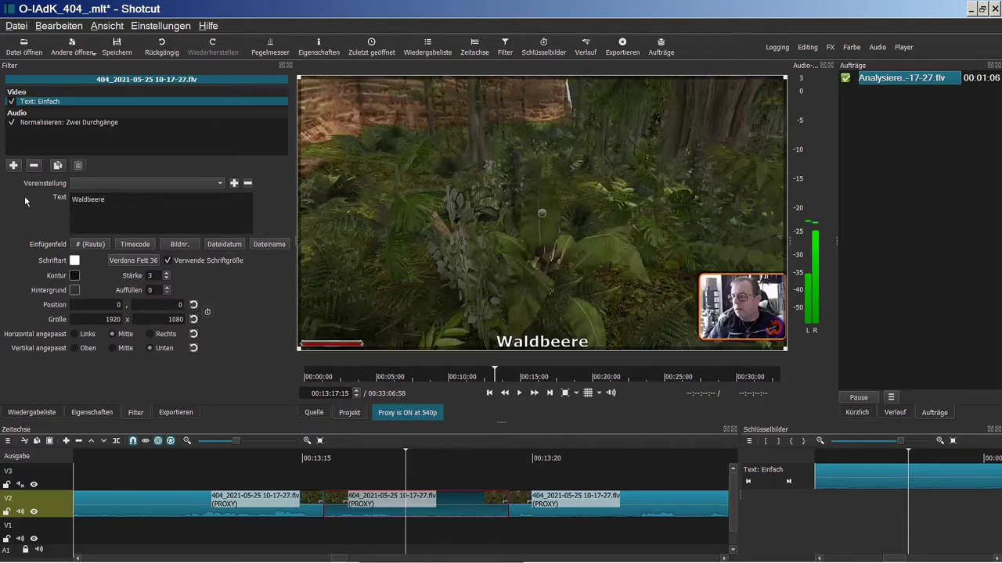
text(! :))
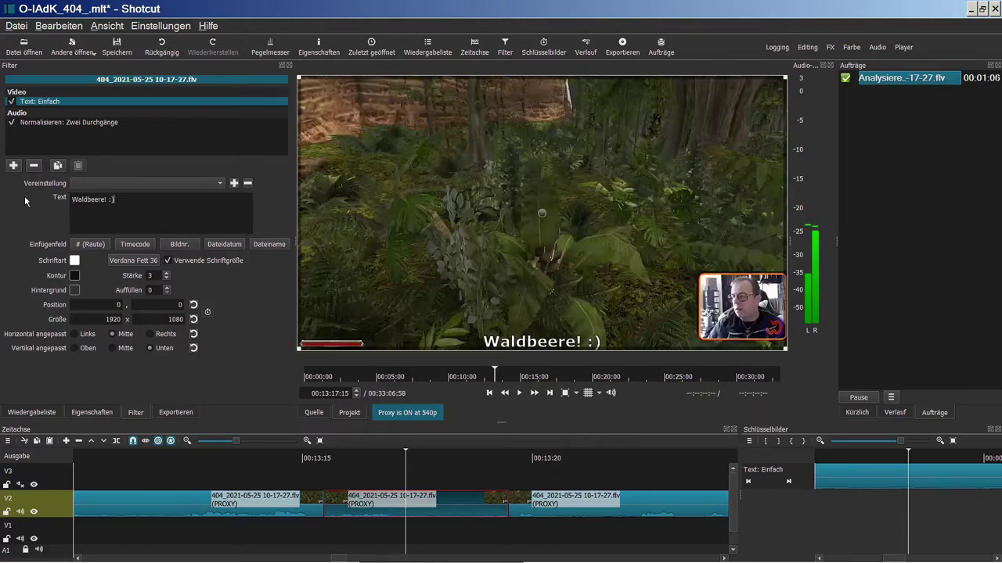
key(Return)
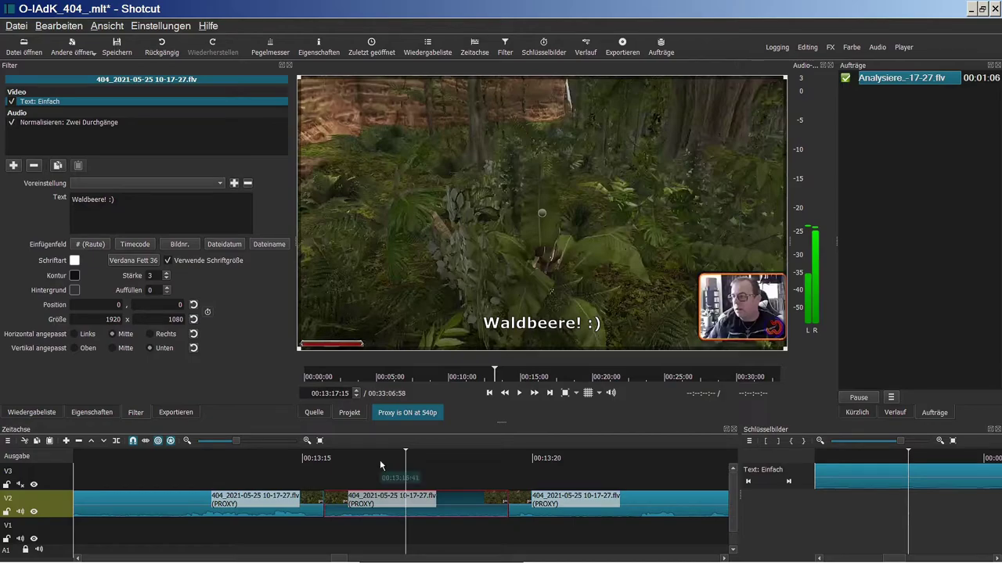
Play the passage from 00:13:13:46 to about 00:13:20 to check the Waldbeere caption.
click(244, 458)
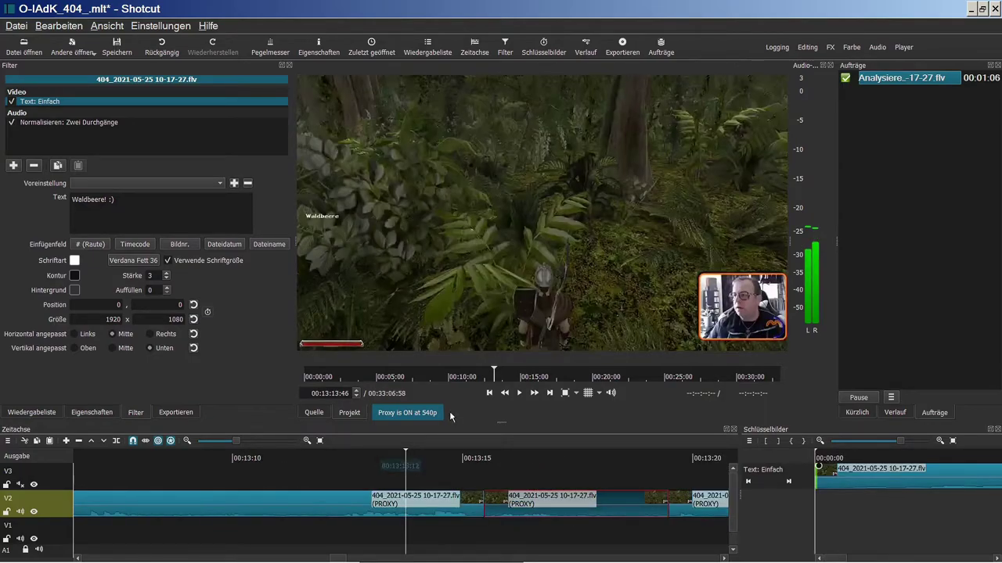
click(519, 396)
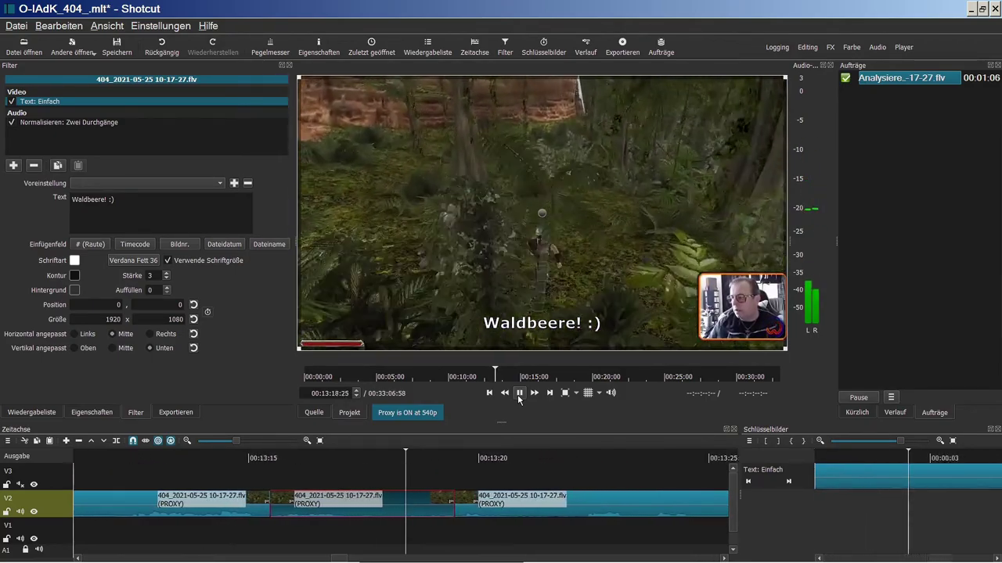
click(517, 395)
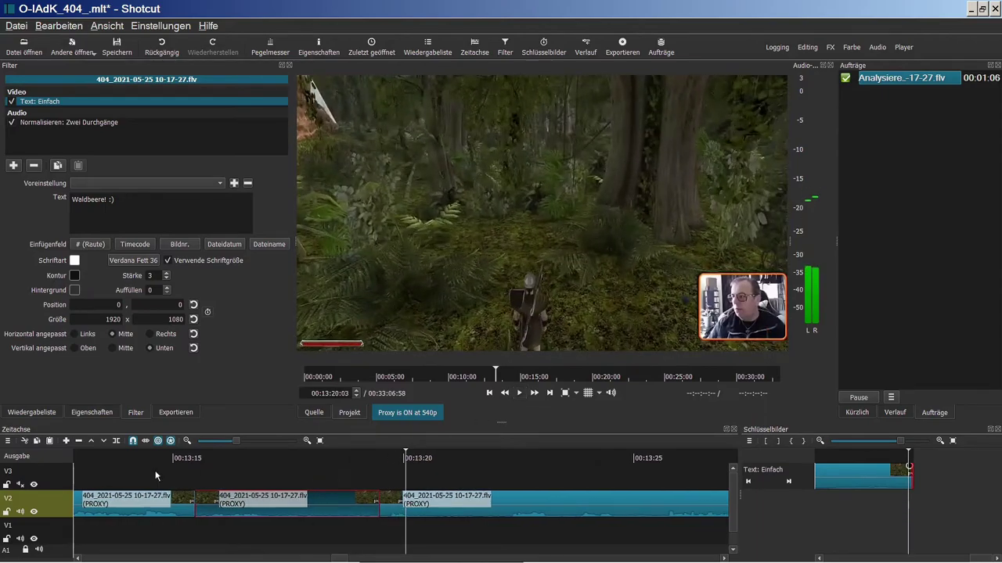
Play the passage from 00:13:13:25 again to check the Waldbeere caption in context.
click(100, 456)
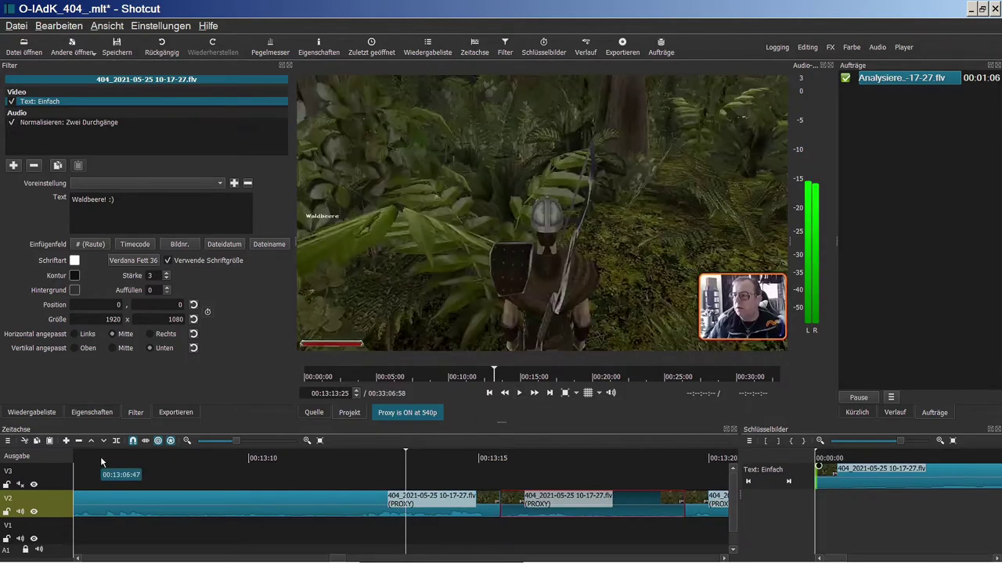
click(520, 395)
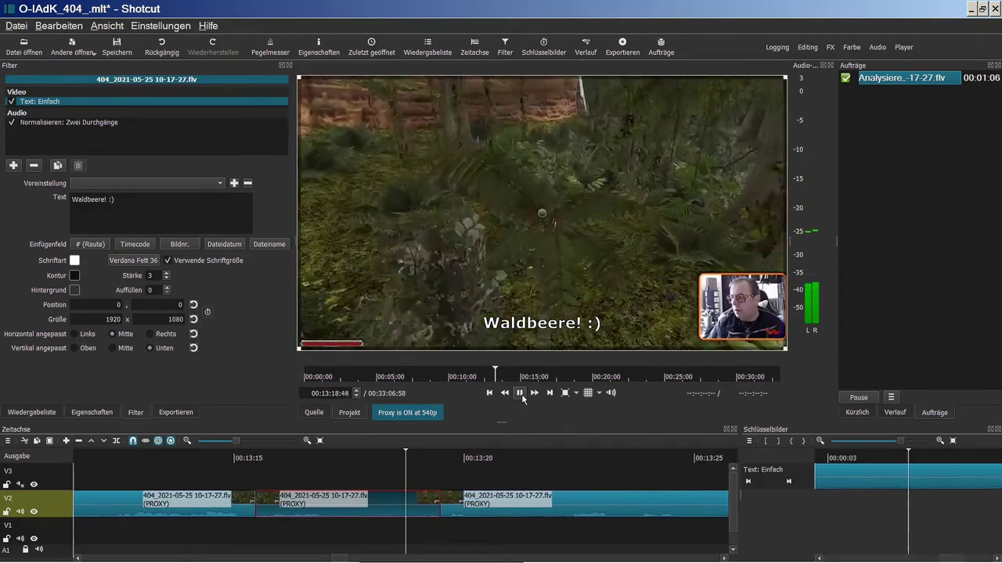
click(519, 394)
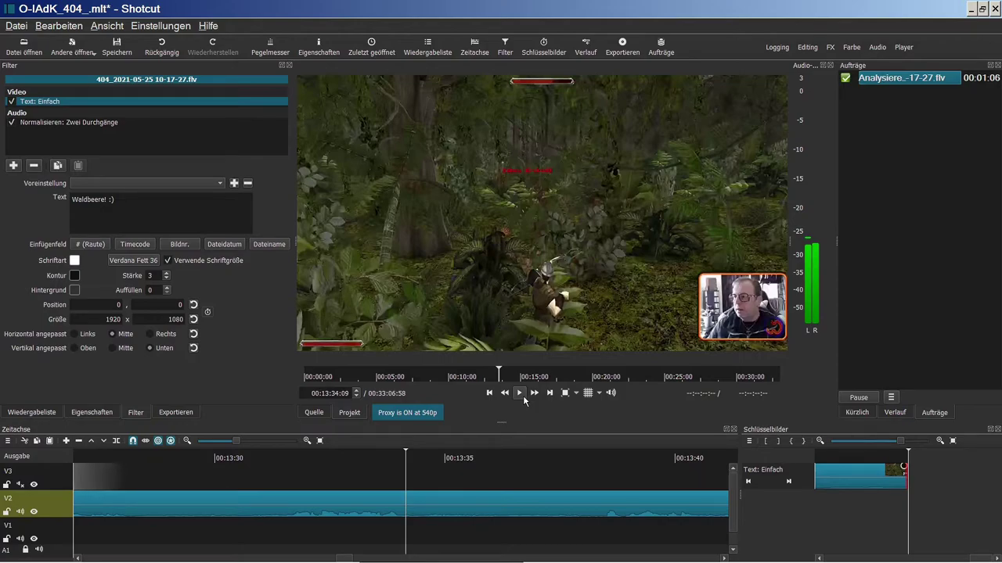
Find the first frame of the pause in the following fight scene and split the V2 clip there at 00:13:37:21.
click(523, 395)
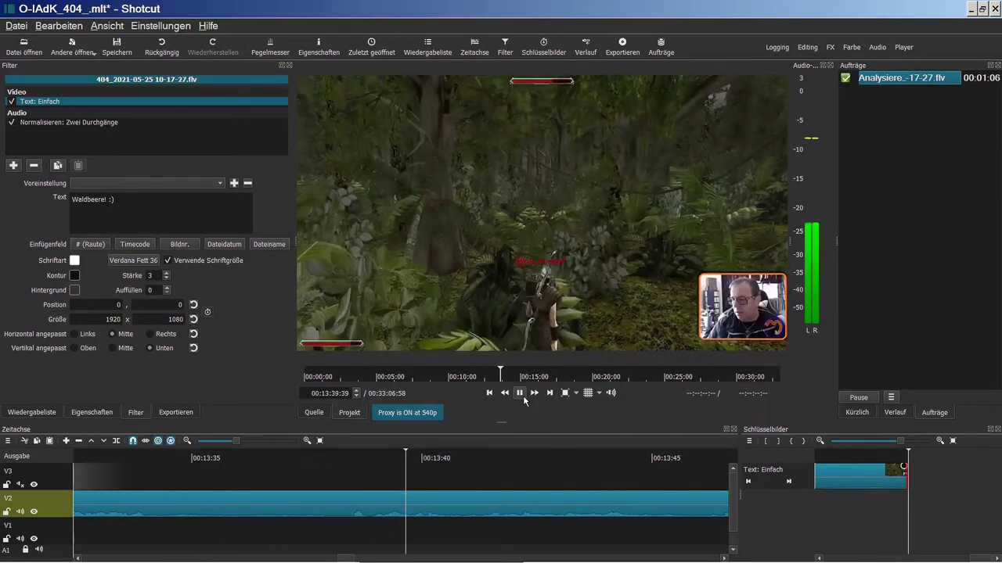
click(523, 395)
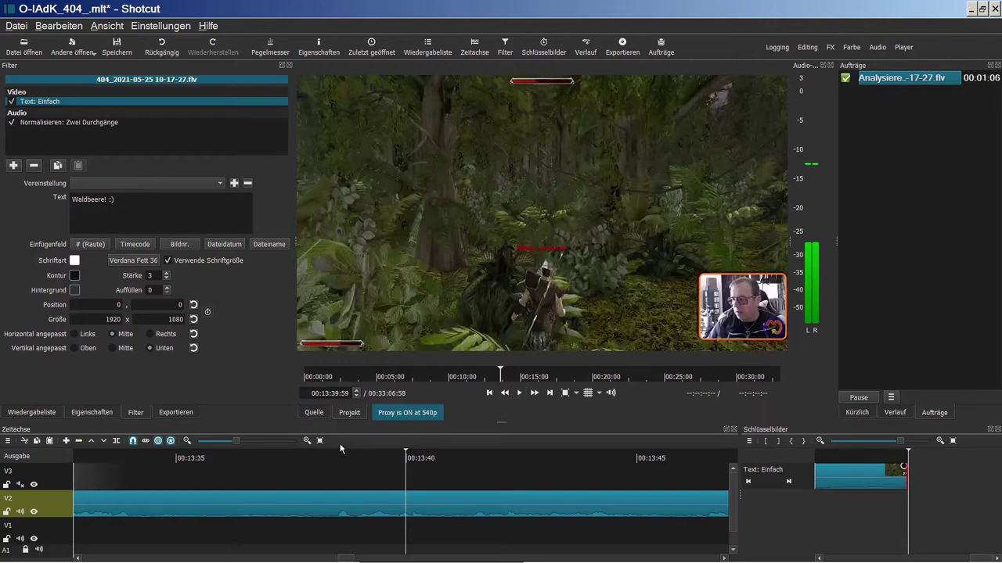
click(271, 460)
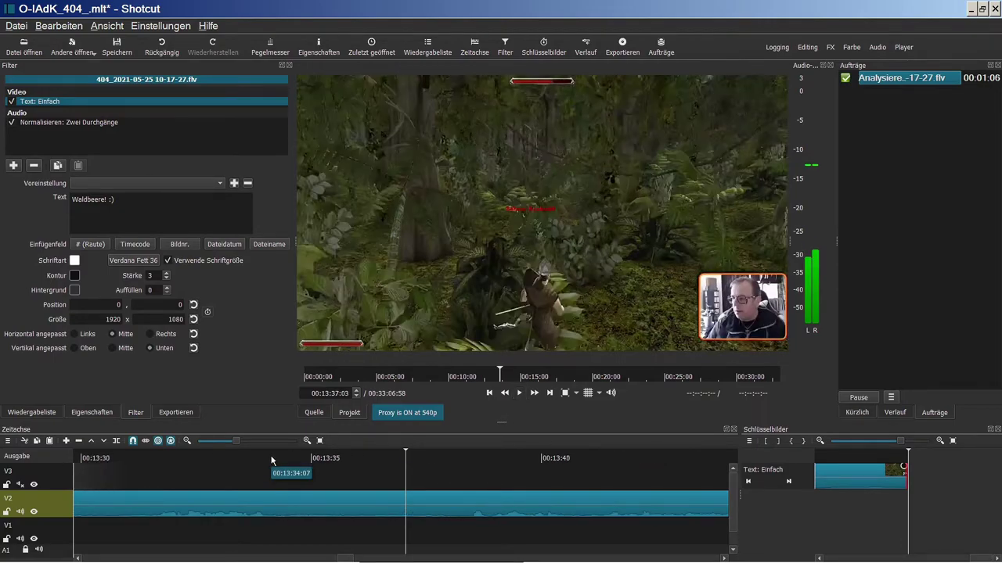
key(Right)
key(Right)
key(Right)
key(Right)
key(Right)
key(Right)
key(Right)
key(Right)
key(Right)
key(Right)
key(Right)
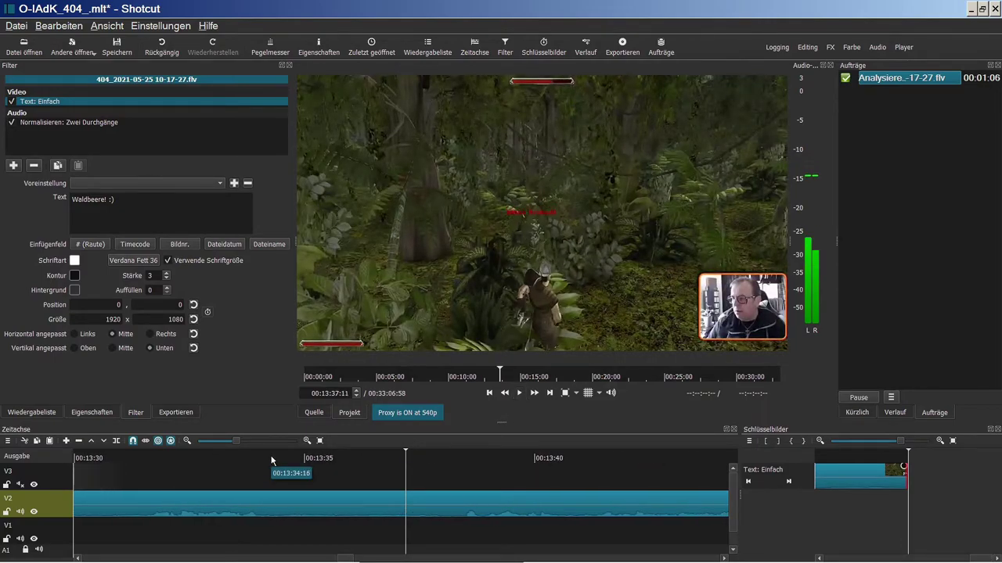
key(Right)
key(Right)
key(Right)
key(Right)
key(Right)
key(Right)
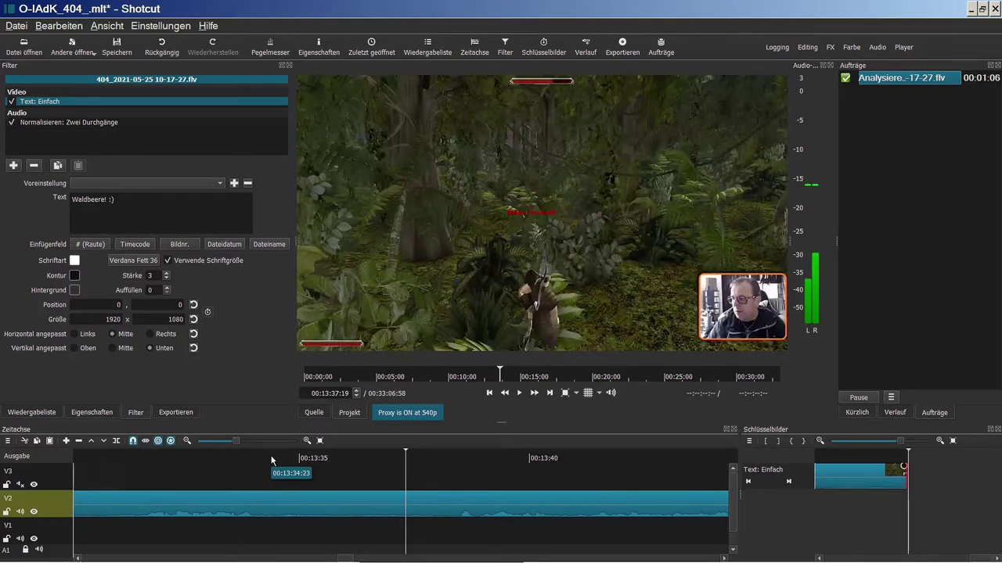
key(Right)
key(Right)
key(Right)
key(Right)
key(Right)
key(Right)
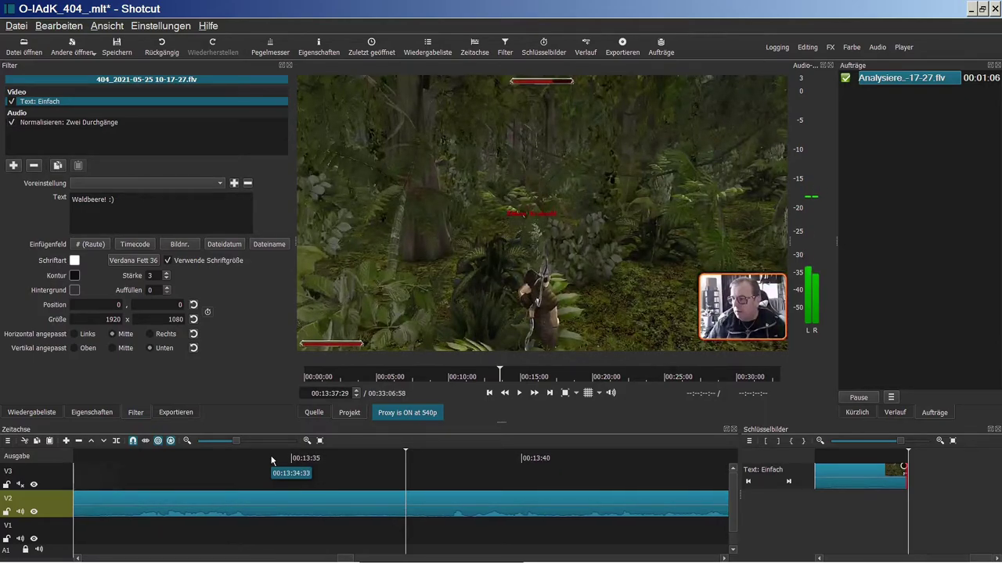
key(Left)
key(Left)
key(Left)
key(Left)
key(Left)
key(Left)
key(Left)
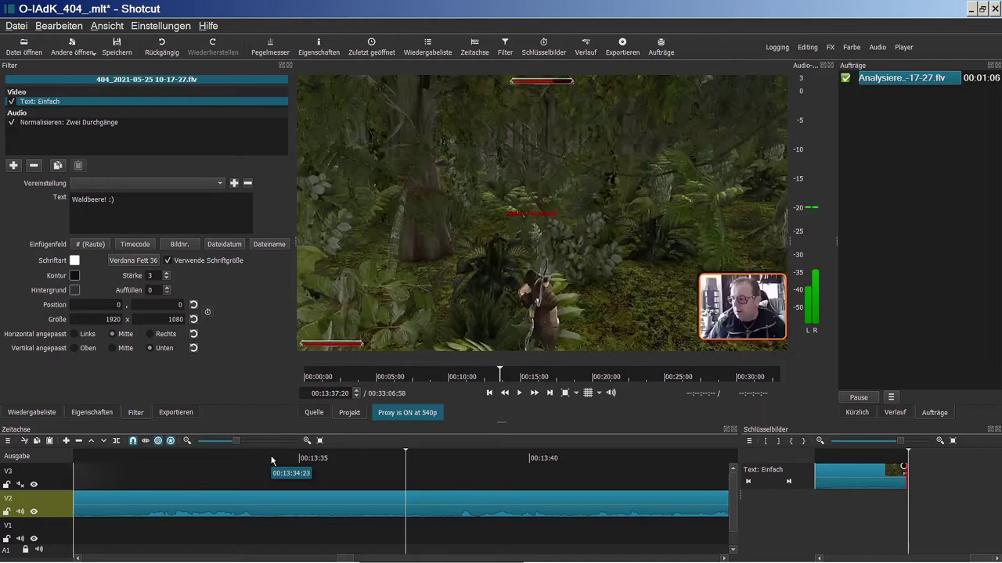
key(Right)
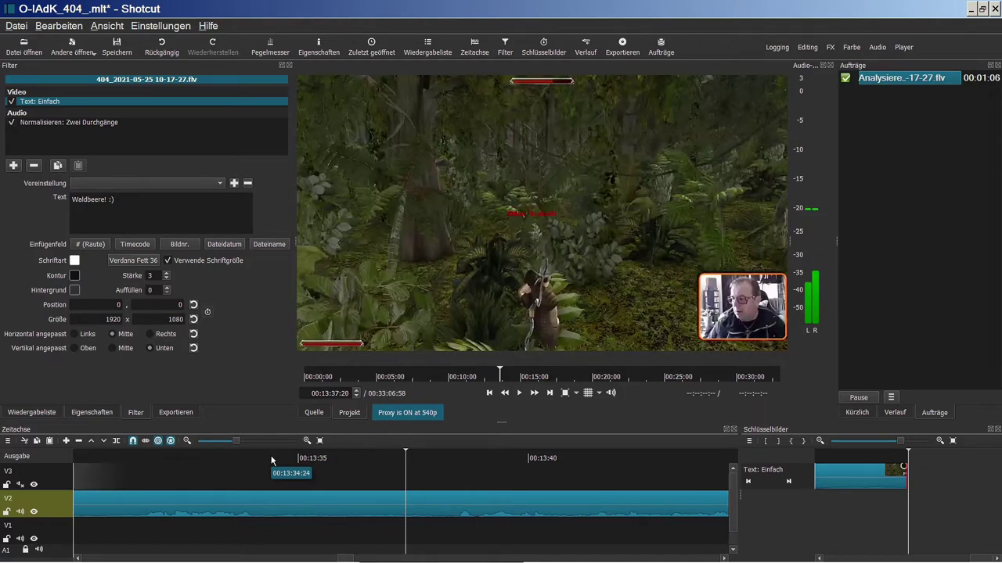
key(Right)
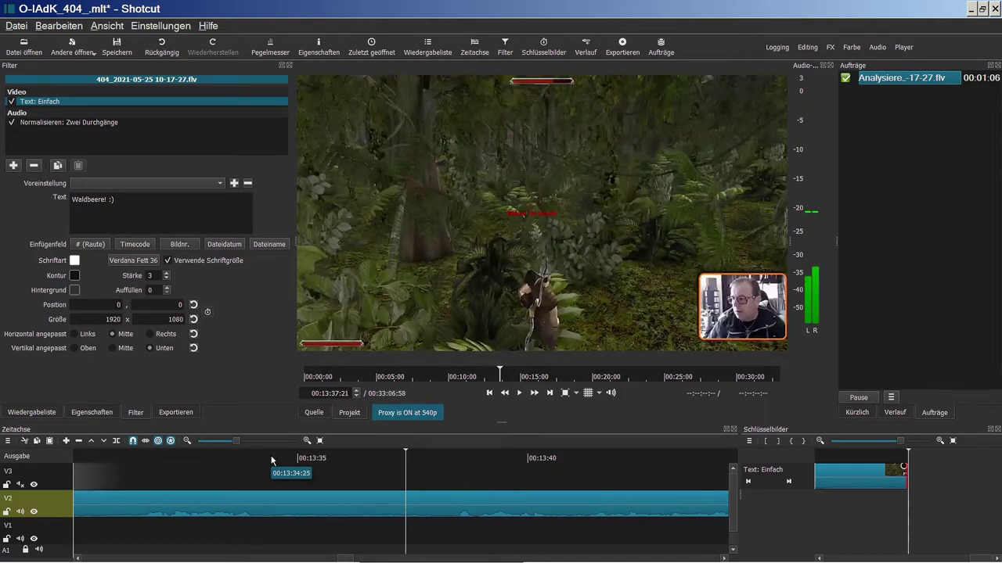
key(s)
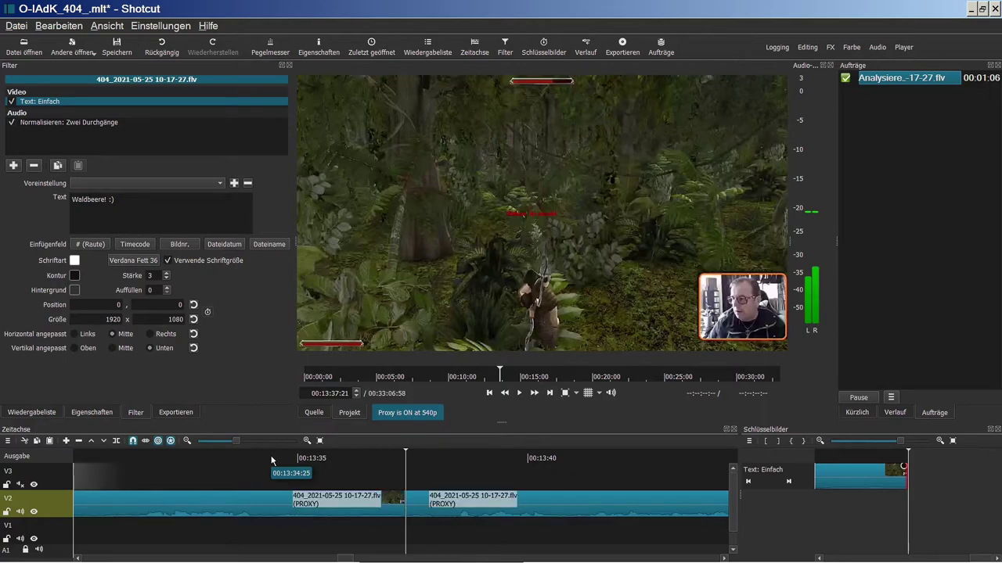
Find the frame where the fight scene resumes moving and split the V2 clip there at 00:13:38:27.
key(Right)
key(Right)
key(Right)
key(Right)
key(Right)
key(Right)
key(Right)
key(Right)
key(Right)
key(Right)
key(Right)
key(Right)
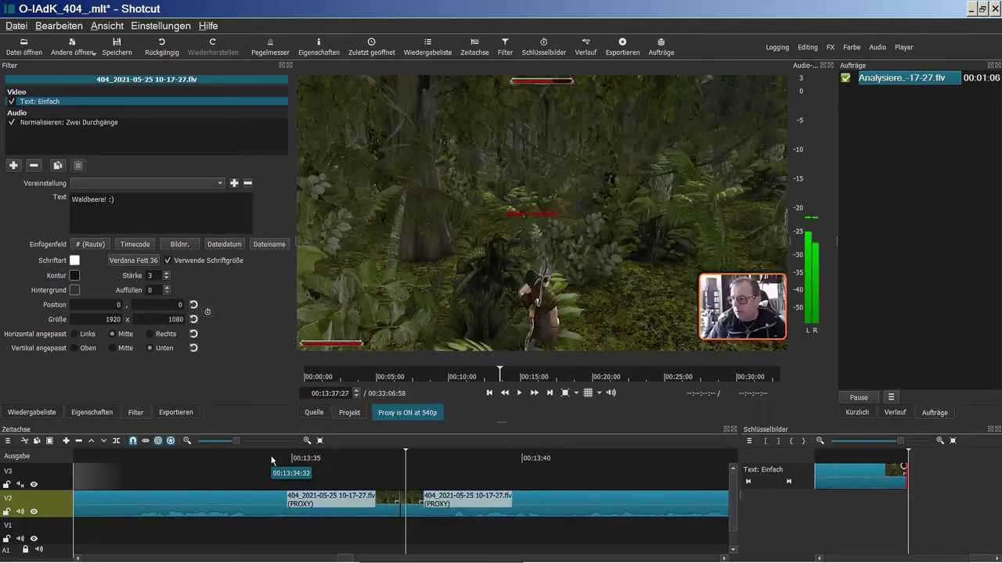
key(Right)
key(Right)
key(Right)
key(Right)
key(Right)
key(Right)
key(Right)
key(Right)
key(Right)
key(Right)
key(Right)
key(Right)
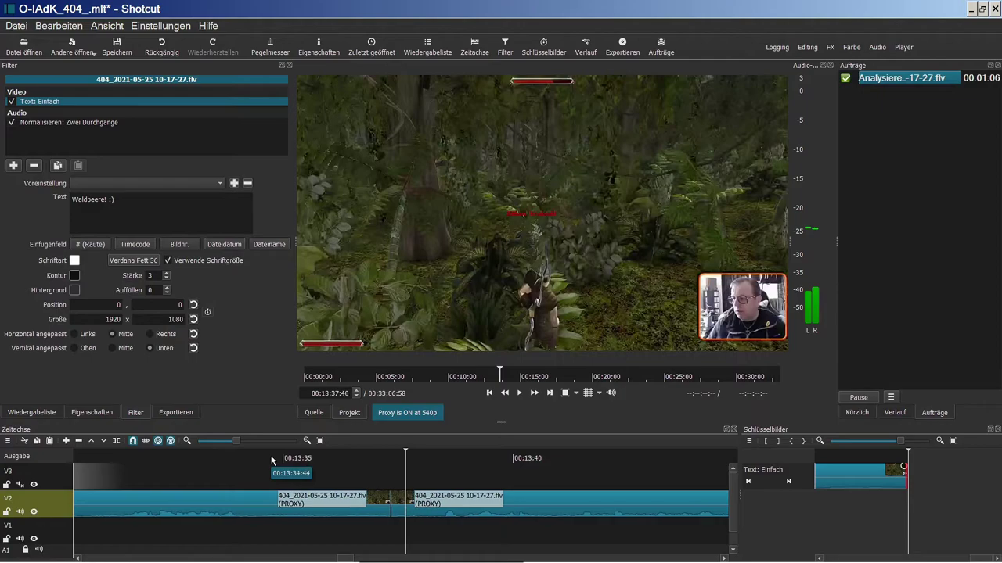
key(Right)
key(Right)
key(Right)
key(Right)
key(Right)
key(Right)
key(Right)
key(Right)
key(Right)
key(Right)
key(Right)
key(Right)
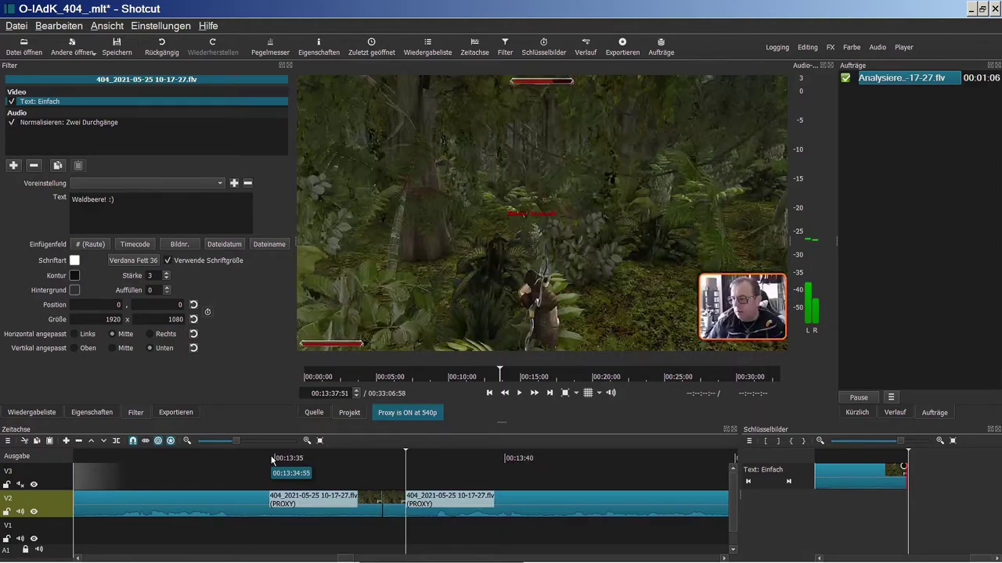
key(Right)
key(Right)
key(Right)
key(Right)
key(Right)
key(Right)
key(Right)
key(Right)
key(Right)
key(Right)
key(Right)
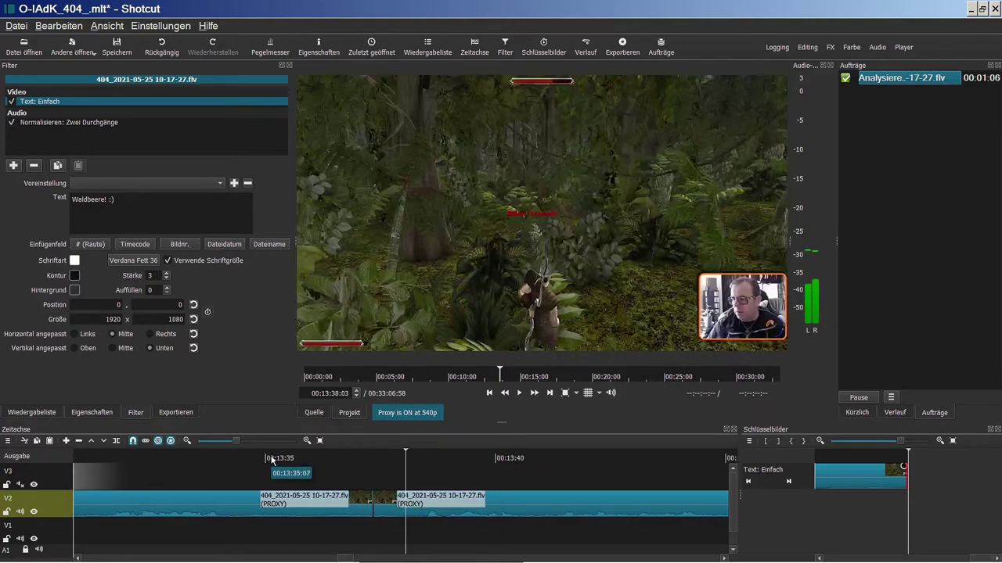
key(Right)
key(Right)
key(Right)
key(Right)
key(Right)
key(Right)
key(Right)
key(Right)
key(Right)
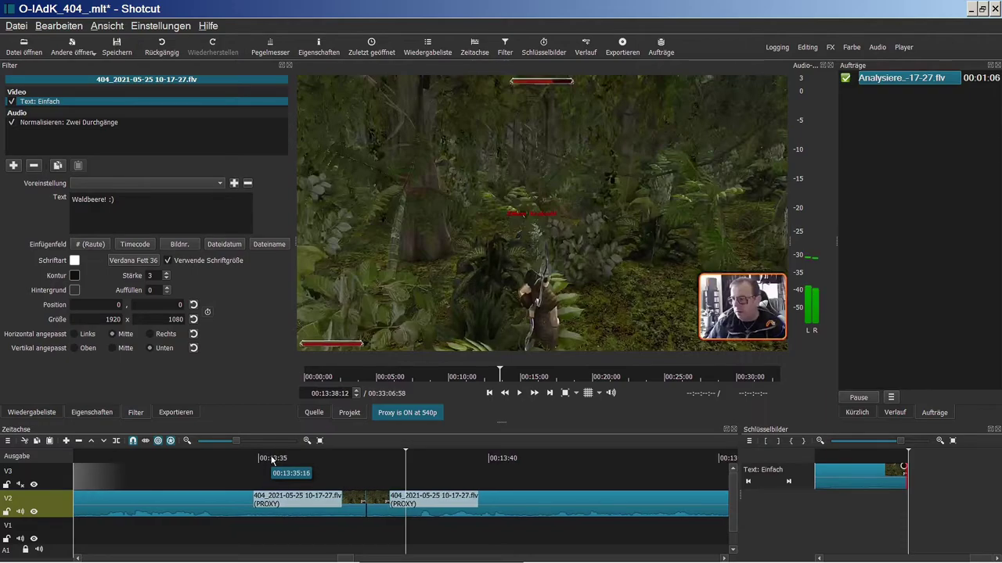
key(Right)
key(Right)
key(Right)
key(Right)
key(Right)
key(Right)
key(Right)
key(Right)
key(Right)
key(Right)
key(Right)
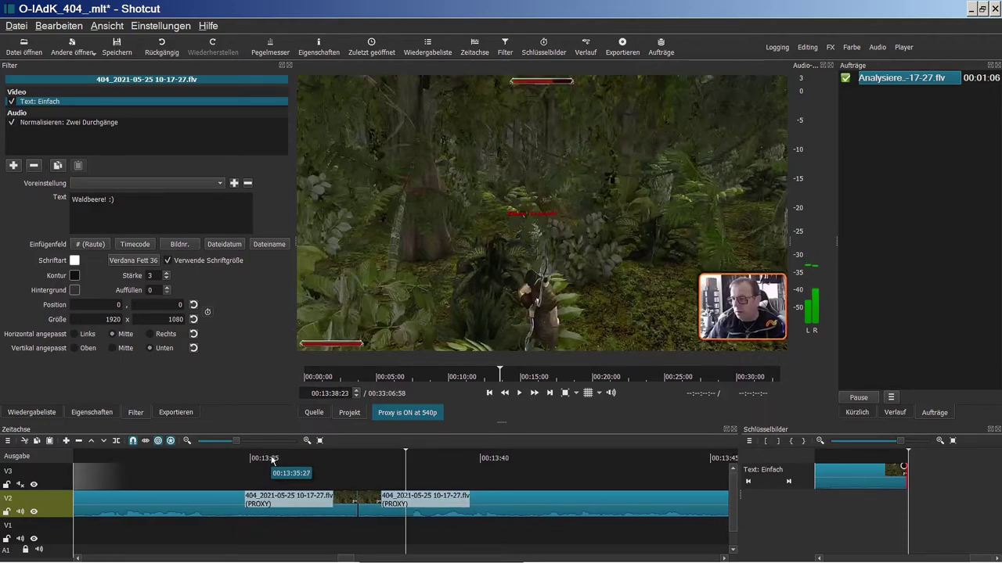
key(Left)
key(Left)
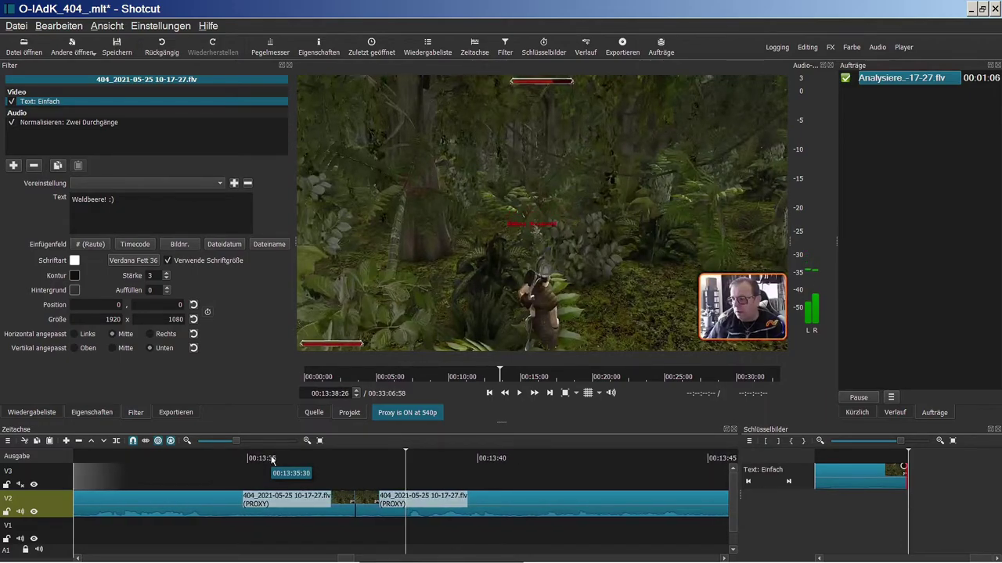
key(Right)
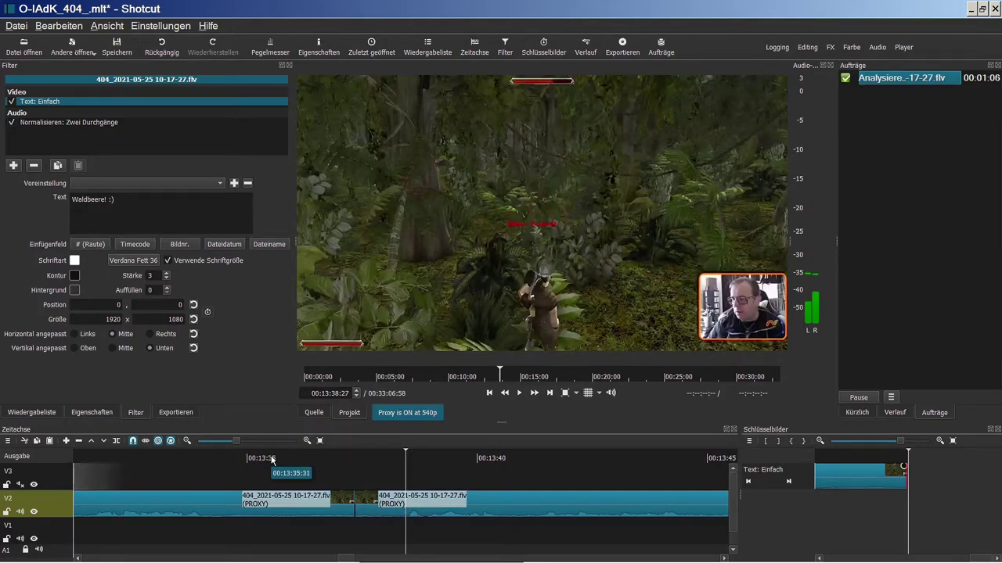
key(s)
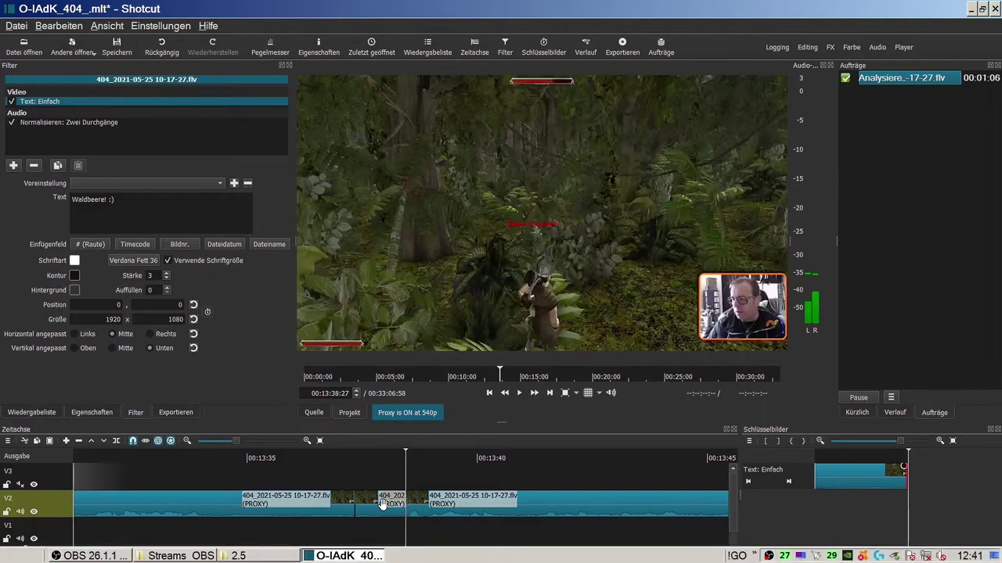
Remove the short V2 segment between the two cuts, closing the gap, and play from about 00:13:35 to check the join.
right_click(382, 503)
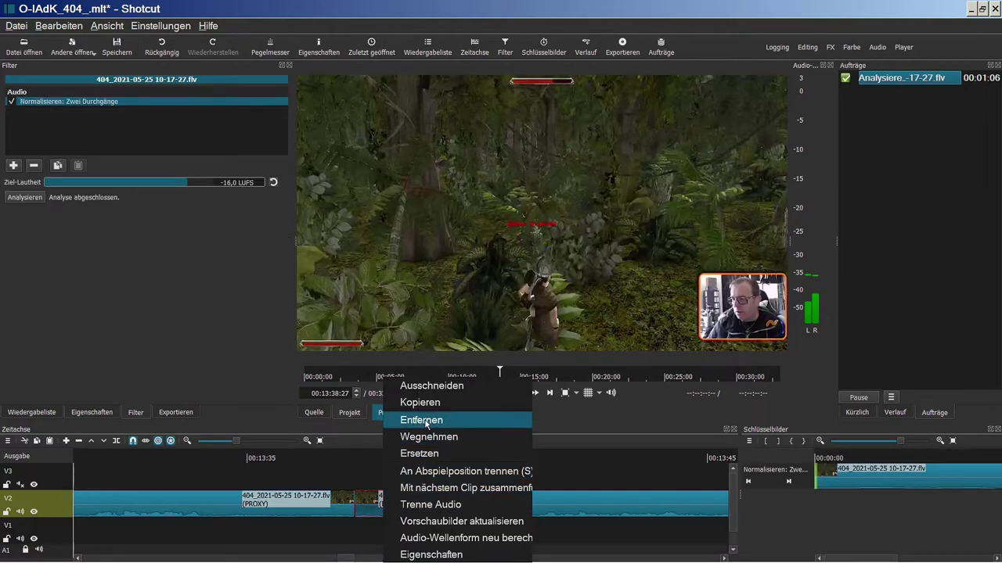
click(426, 423)
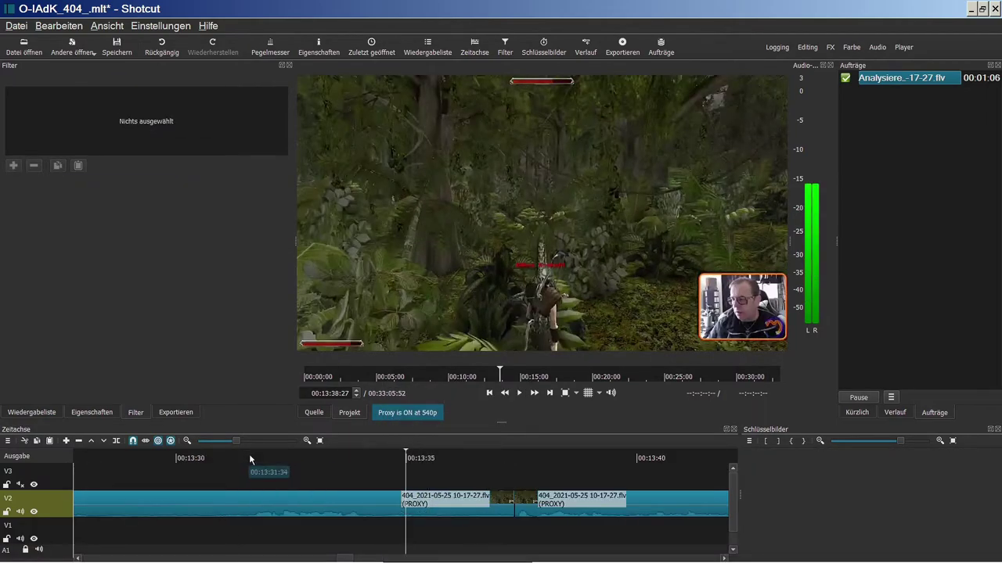
click(520, 393)
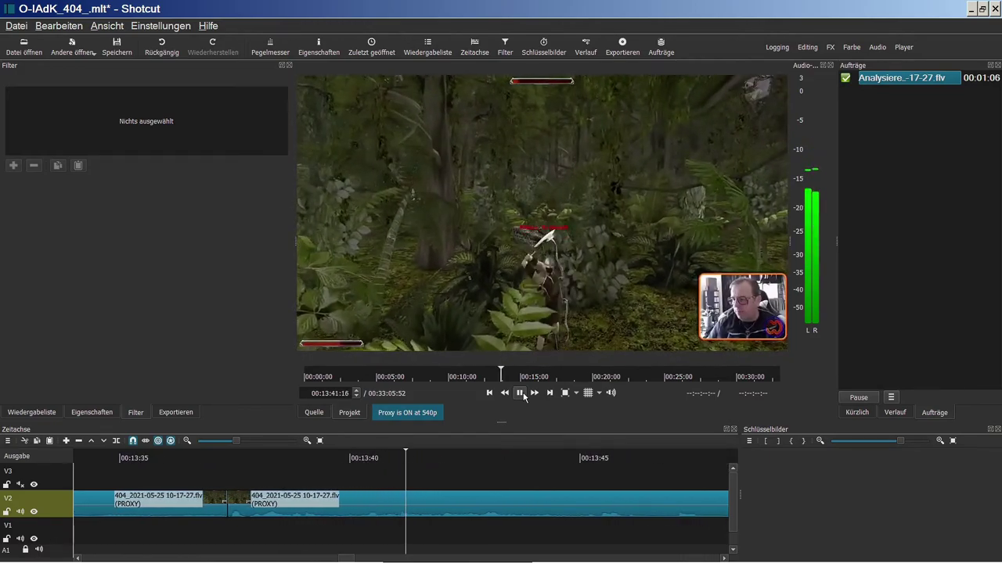
click(522, 394)
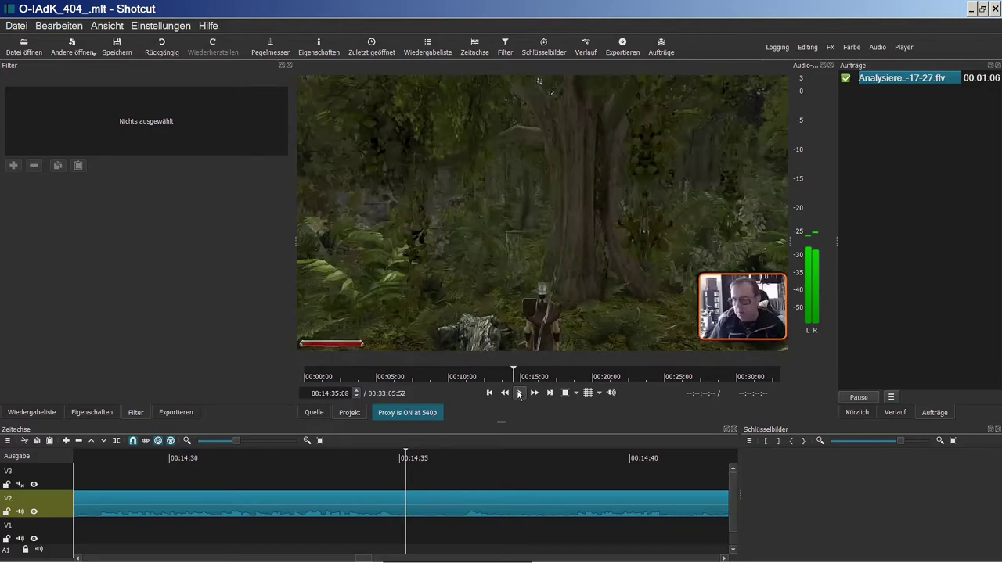
Split the V2 clip at 00:14:35:08, overlap the parts by 30 frames as a transition, and recompute the following clip's audio waveform.
key(s)
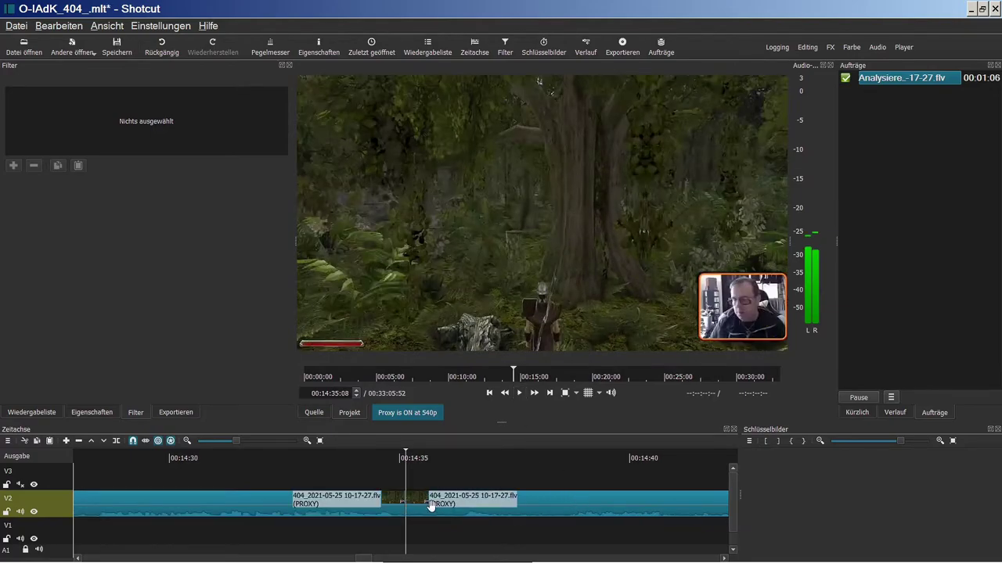
drag(481, 507, 460, 504)
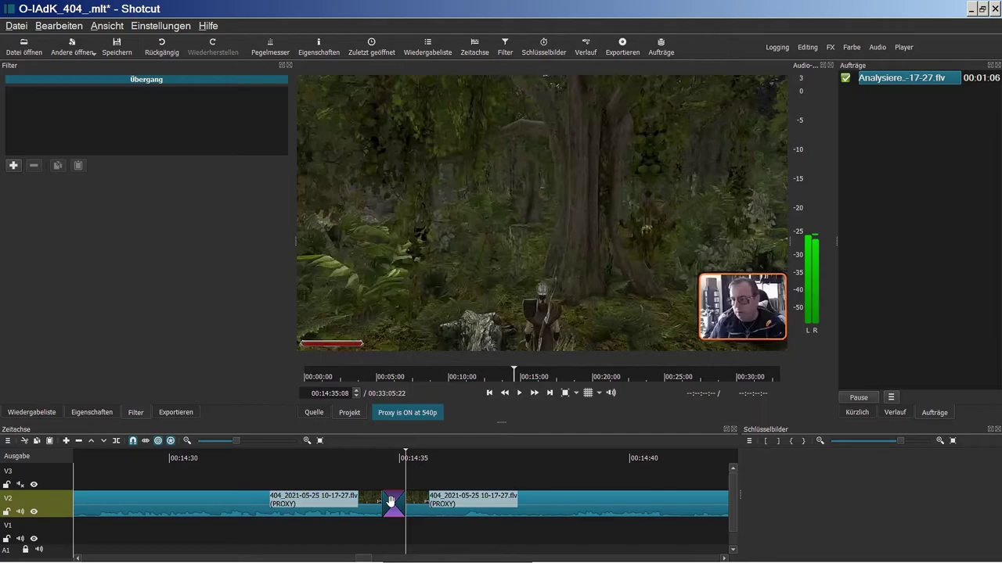
right_click(458, 508)
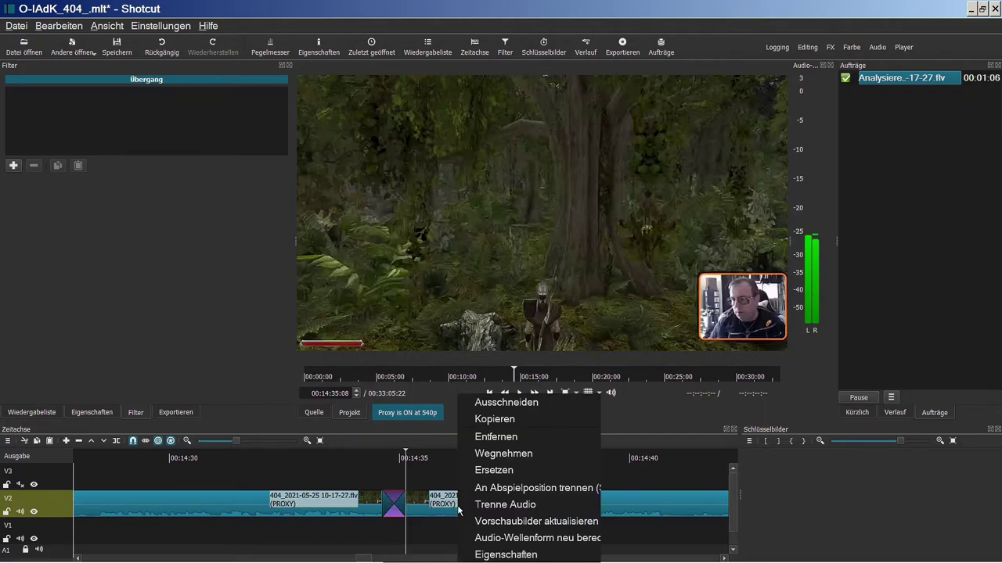
click(489, 539)
Set the new transition's audio to Mischen and play from about 00:14:33 to check it.
click(392, 508)
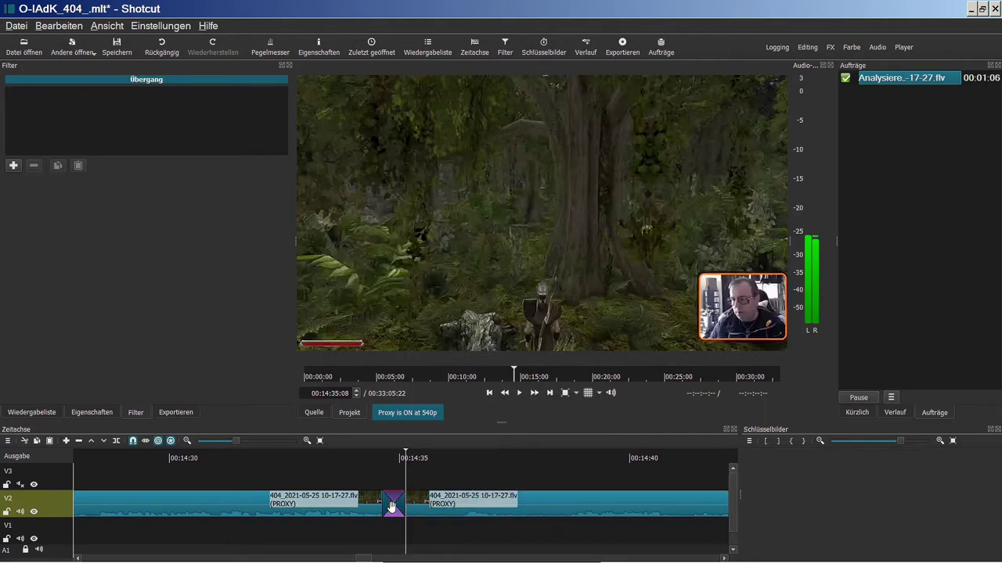
click(94, 415)
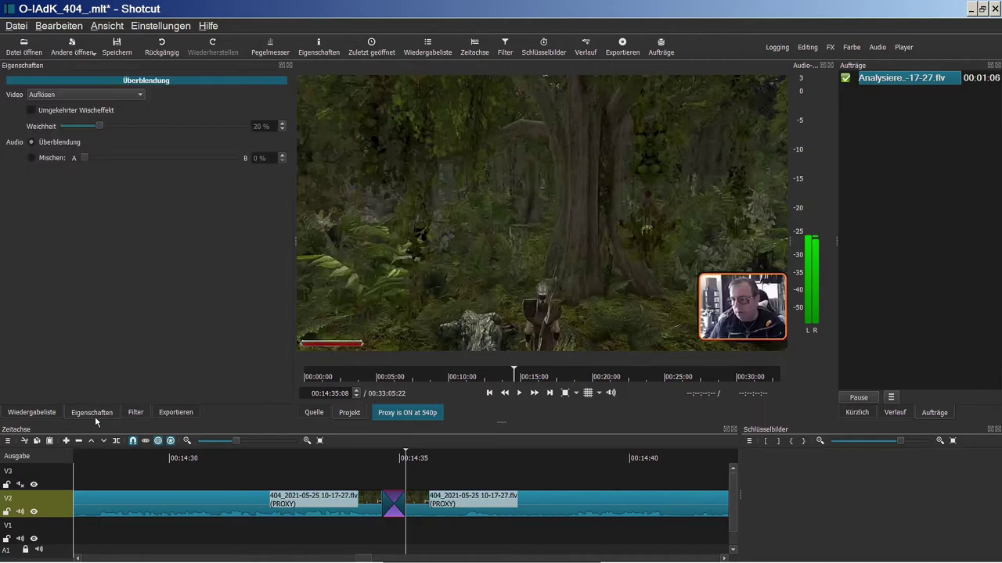
click(31, 158)
click(308, 456)
click(518, 393)
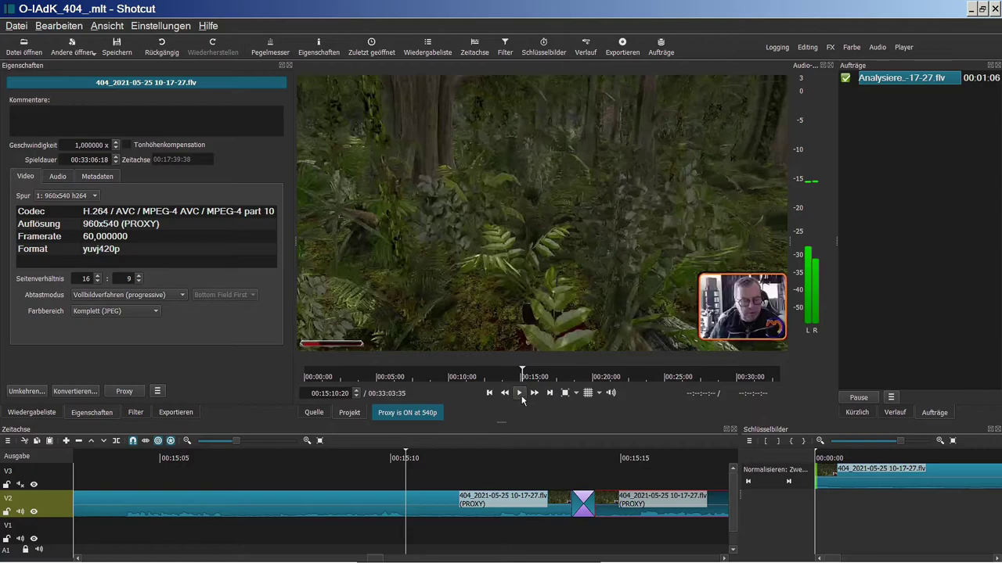
Play on from about 00:15:10 to the next scene jump and split the V2 clip at 00:16:03:19.
click(520, 393)
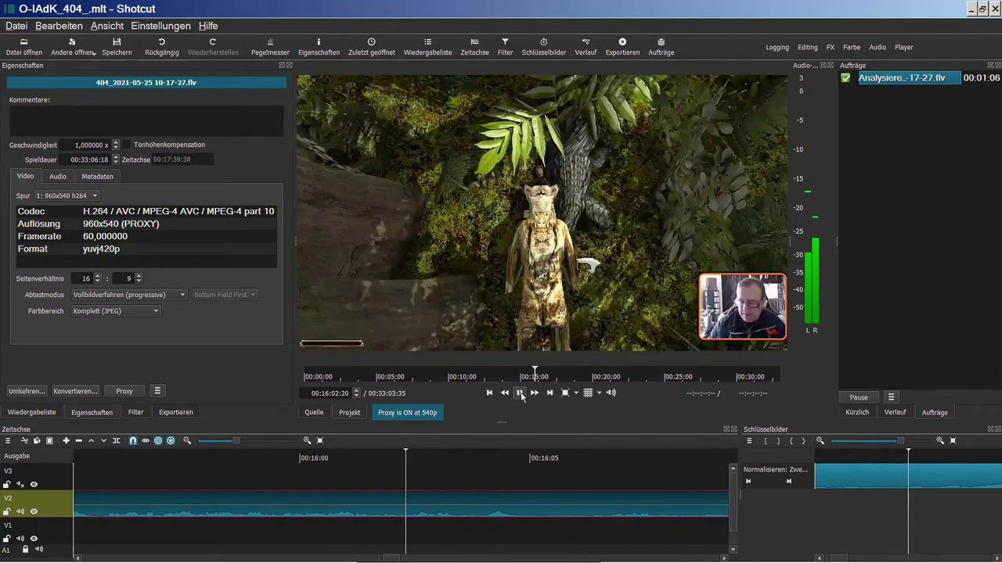
click(520, 393)
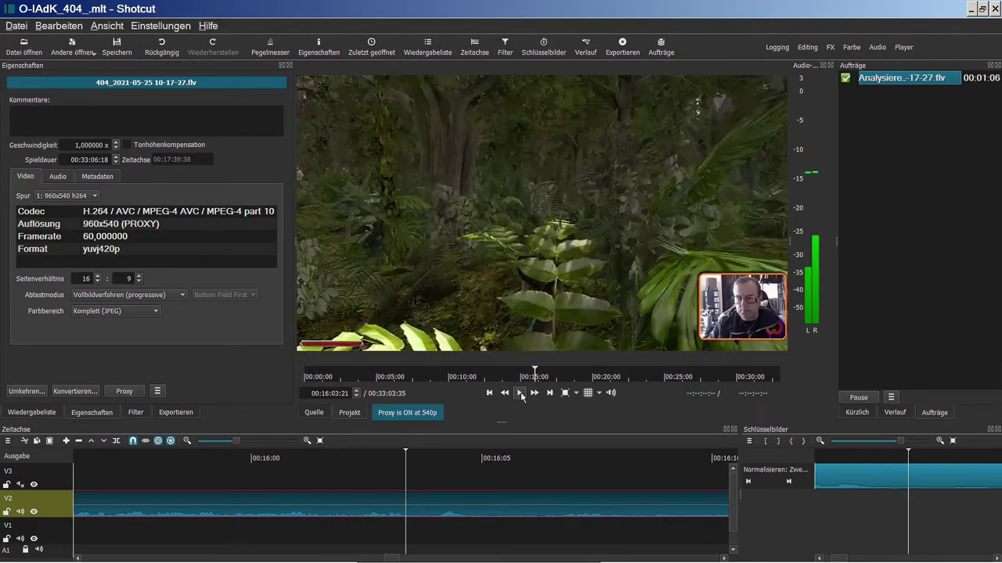
key(Left)
key(Left)
key(Left)
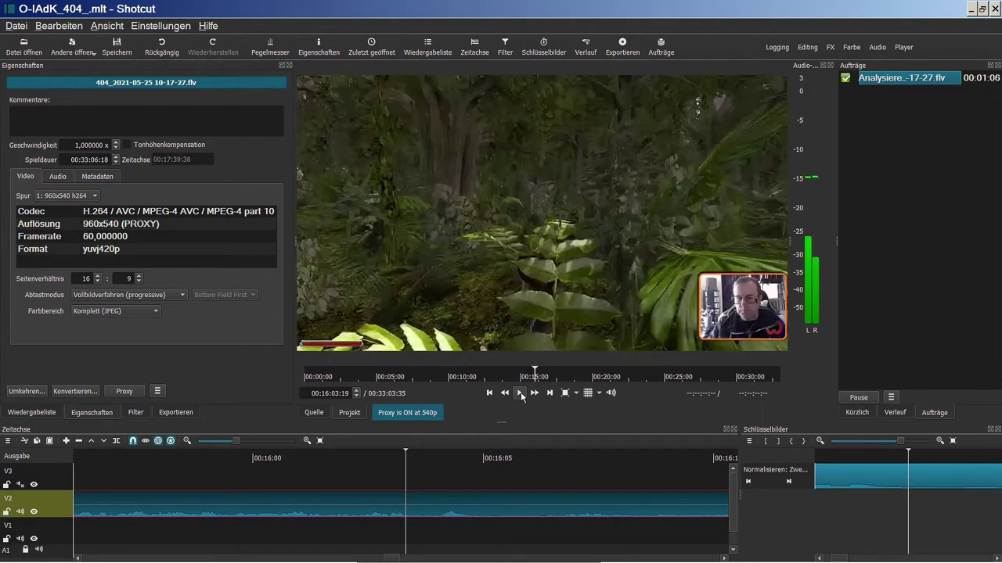
key(Right)
key(s)
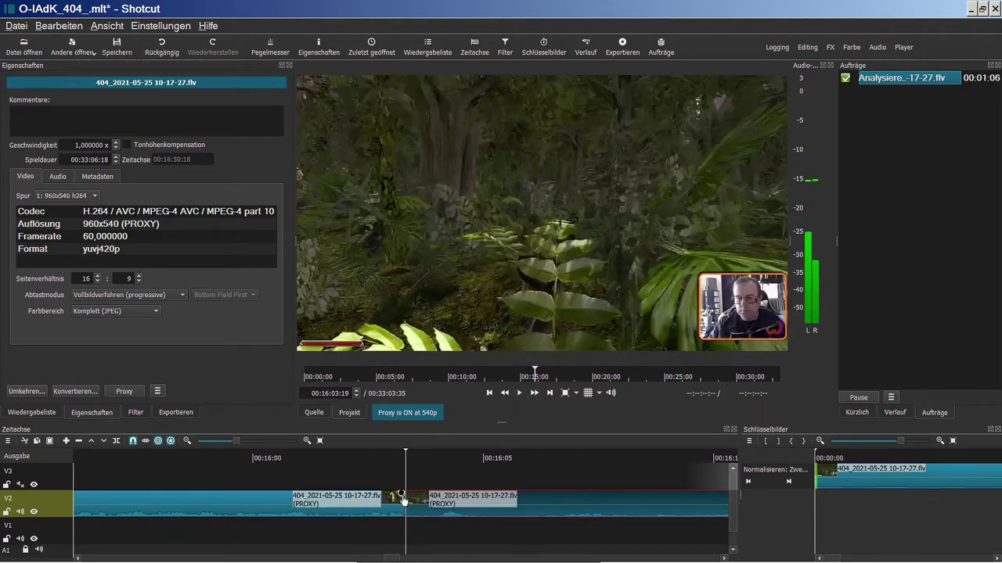
Add a 15-frame video fade-in to the clip after the cut and play from about 00:16:02 to check it.
mouse_move(403, 501)
mouse_down()
mouse_move(383, 499)
mouse_move(428, 498)
mouse_up()
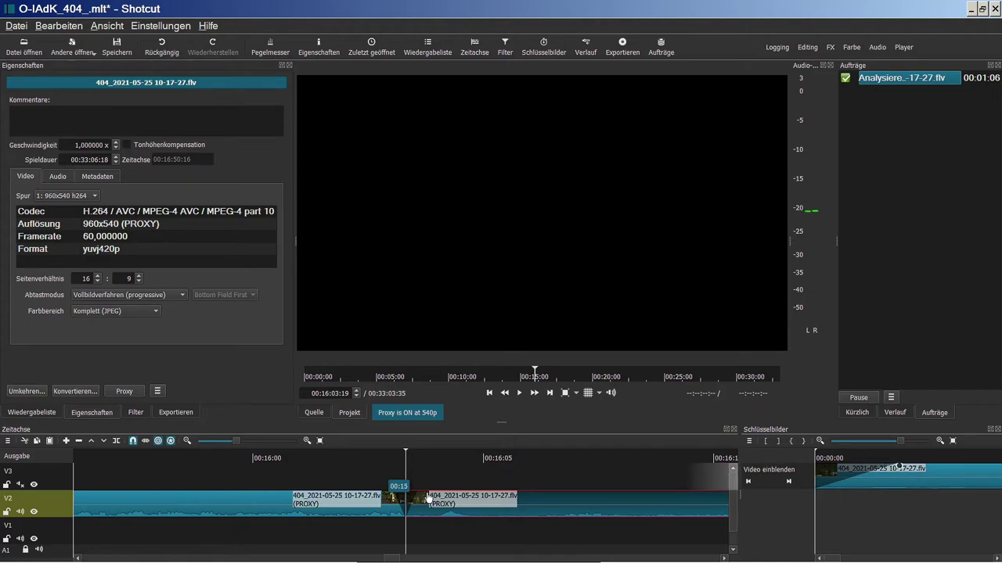
click(308, 441)
click(345, 463)
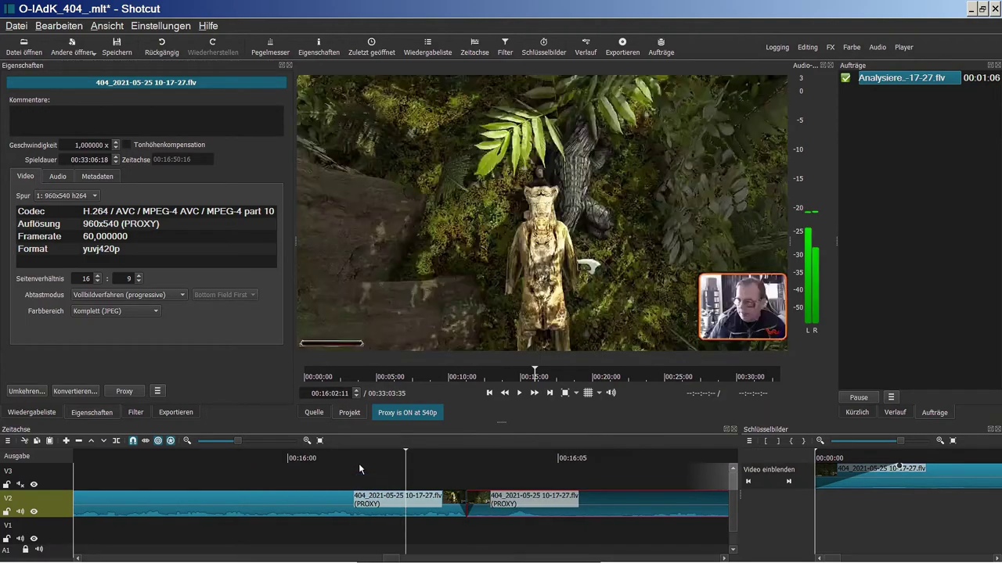
click(519, 393)
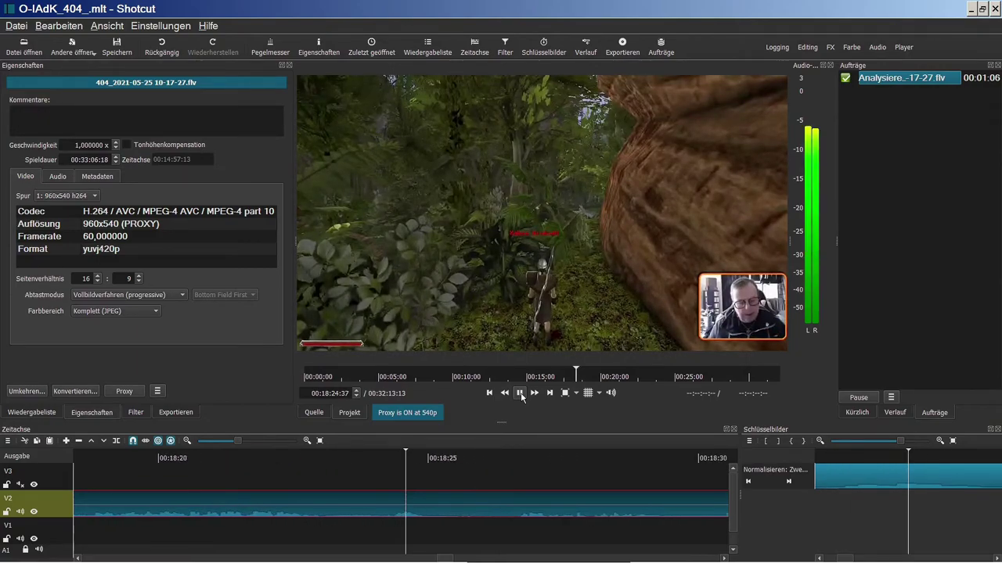
Replay the passage from about 00:18:20 in short stretches to judge whether it needs a cut.
click(520, 393)
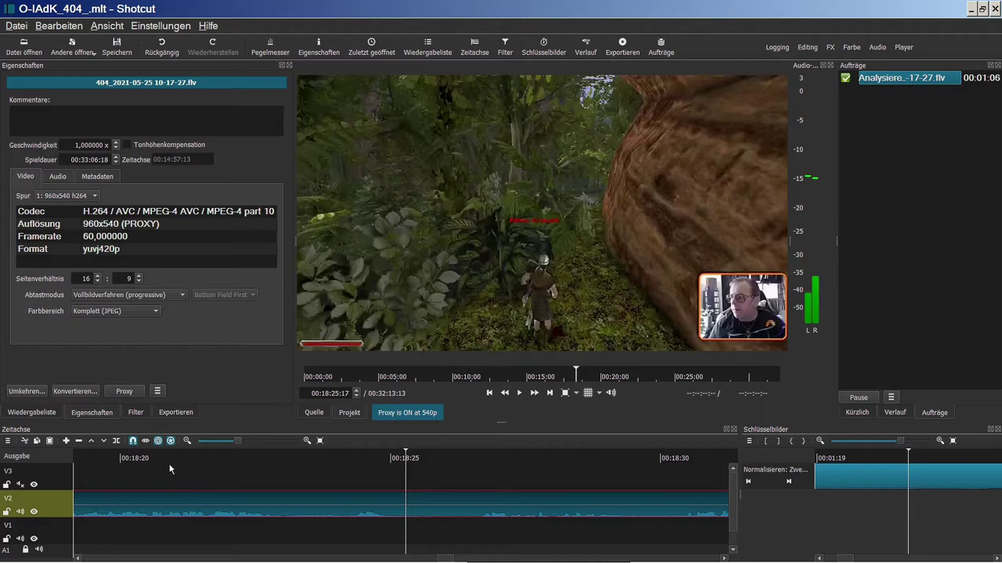
click(172, 458)
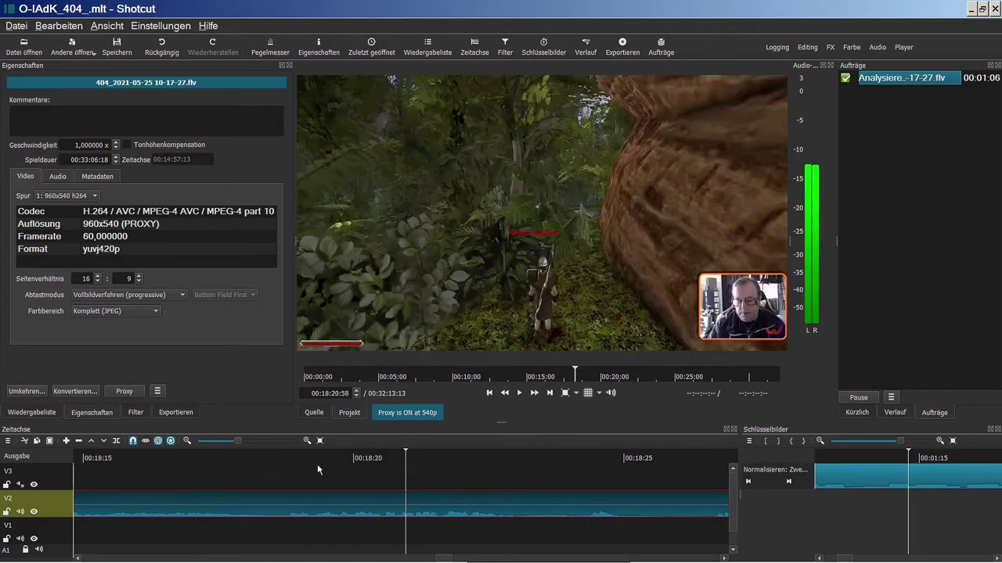
click(352, 459)
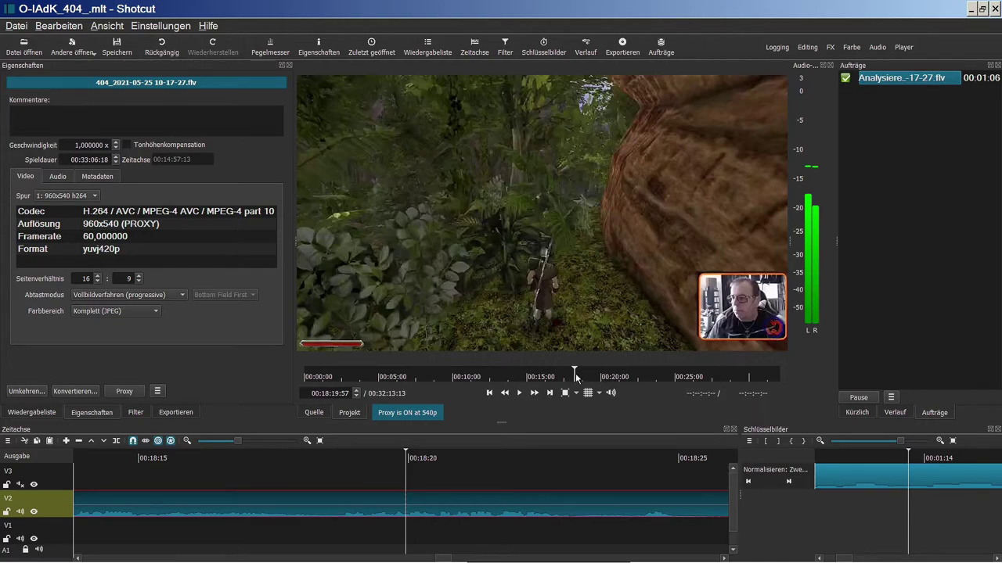
click(519, 393)
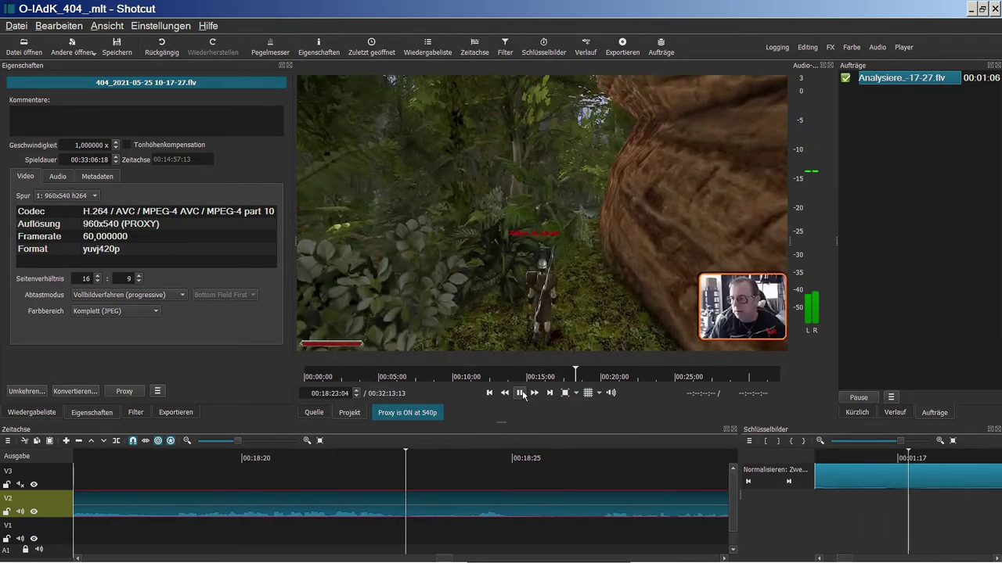
click(520, 393)
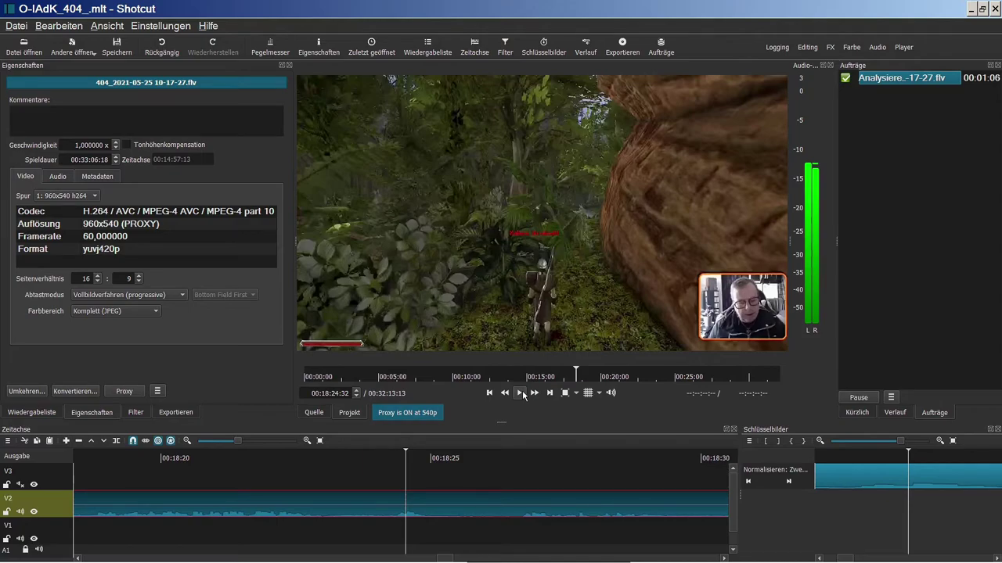
click(520, 393)
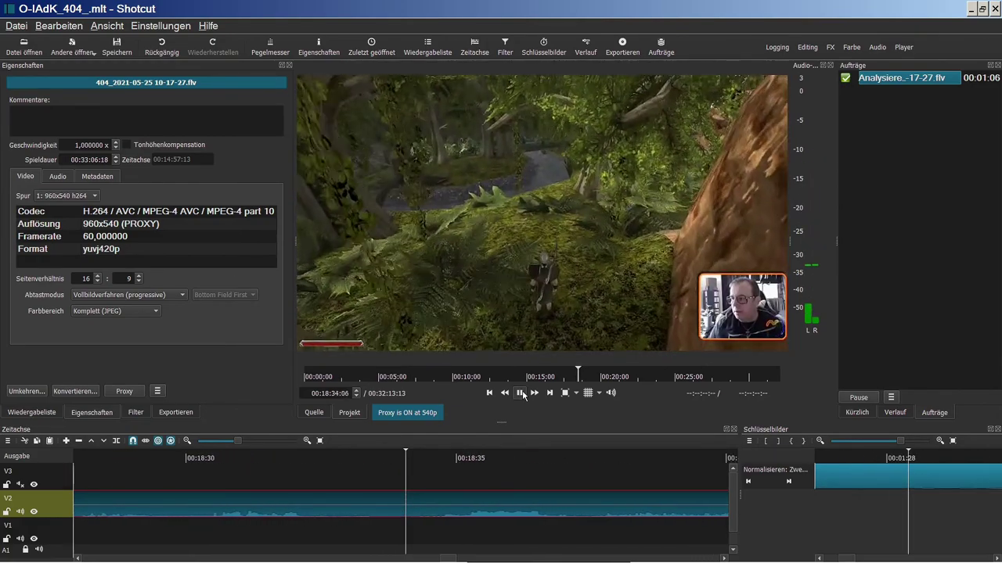
click(521, 393)
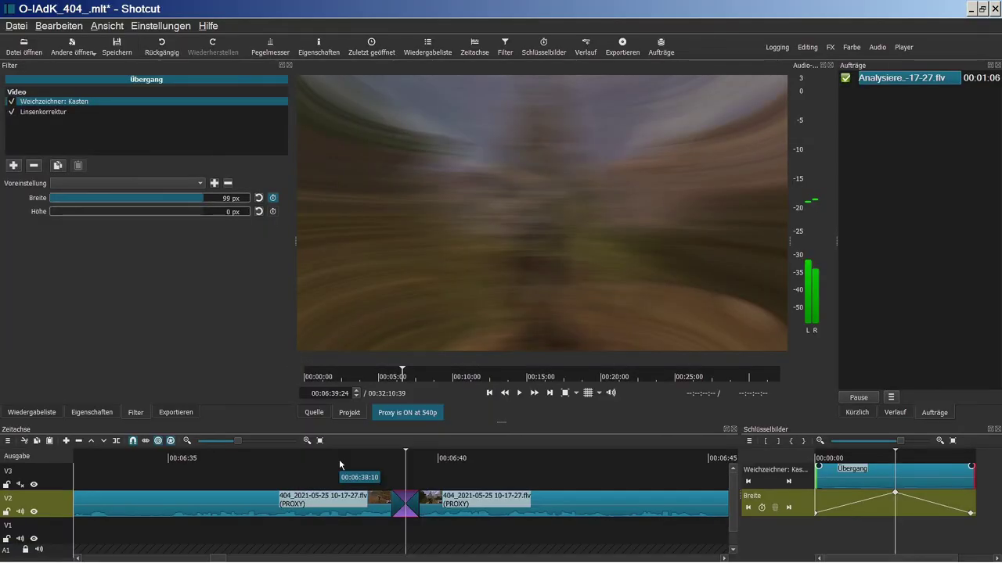
Play the blurred transition at about 00:06:39 from shortly before it to check the effect.
click(339, 461)
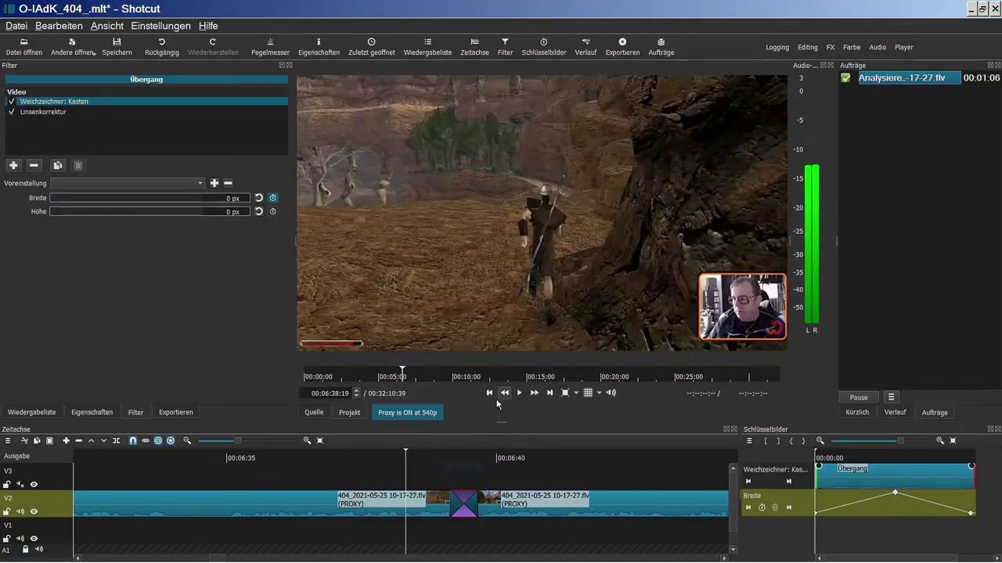
click(519, 395)
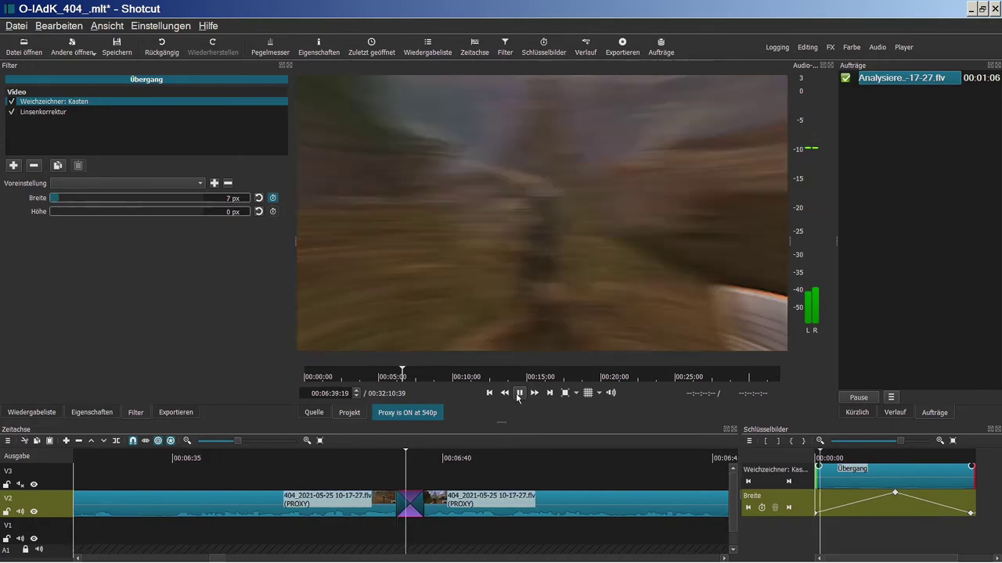
click(518, 394)
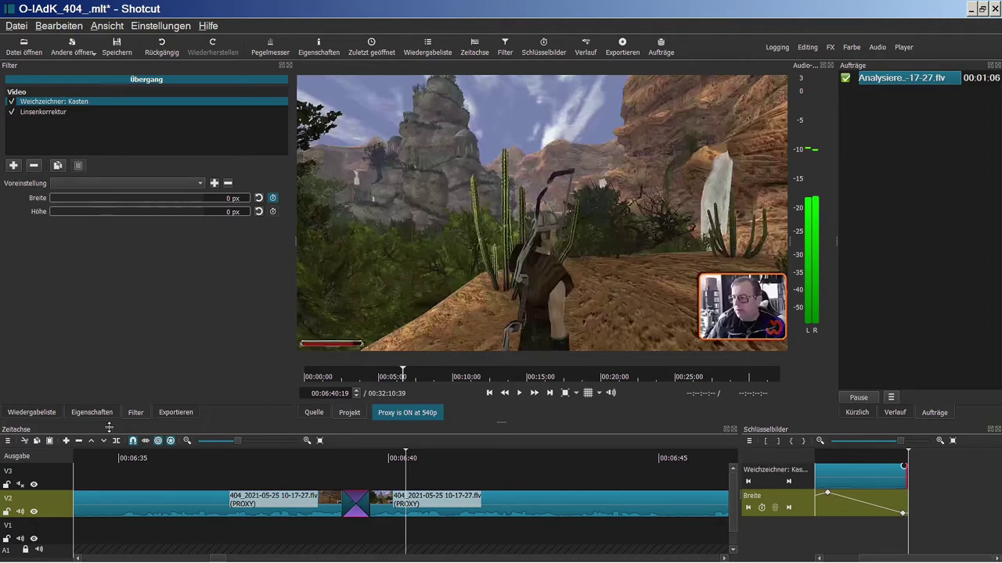
Go through the following edit points on V2 up to the end to review the cuts, returning to the transition at 00:22:15.
click(550, 394)
click(550, 394)
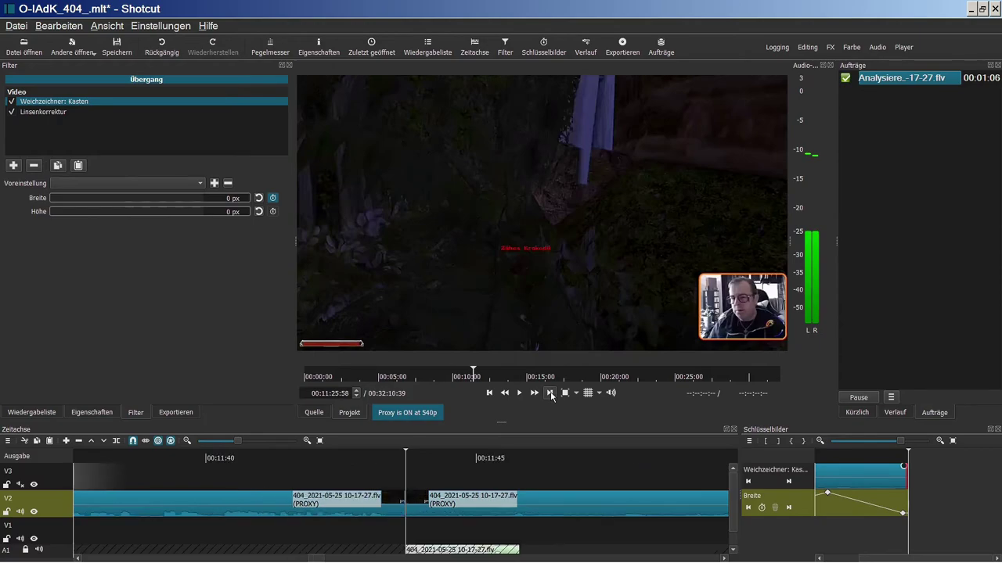
click(550, 393)
click(550, 394)
click(550, 393)
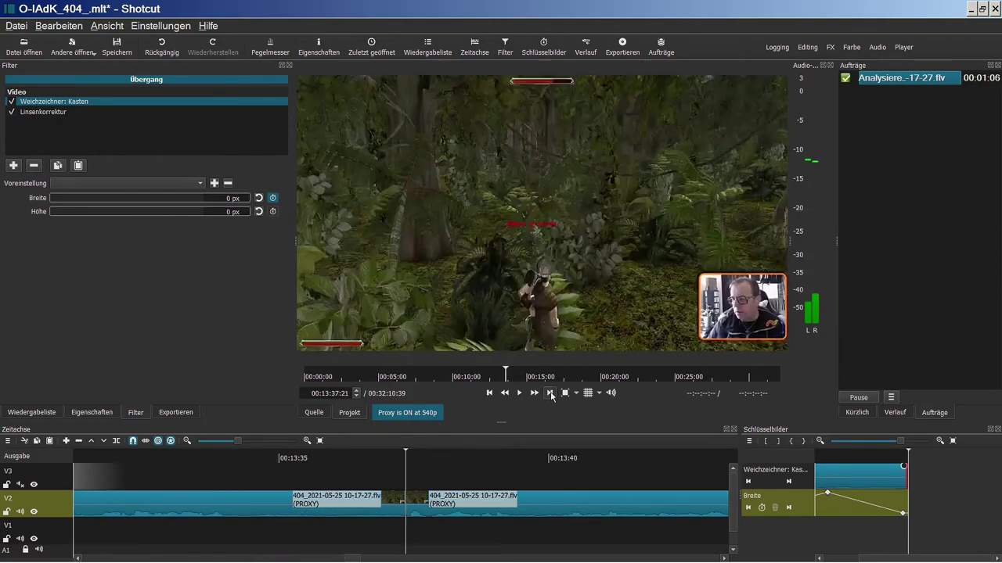
click(550, 393)
click(550, 394)
click(550, 394)
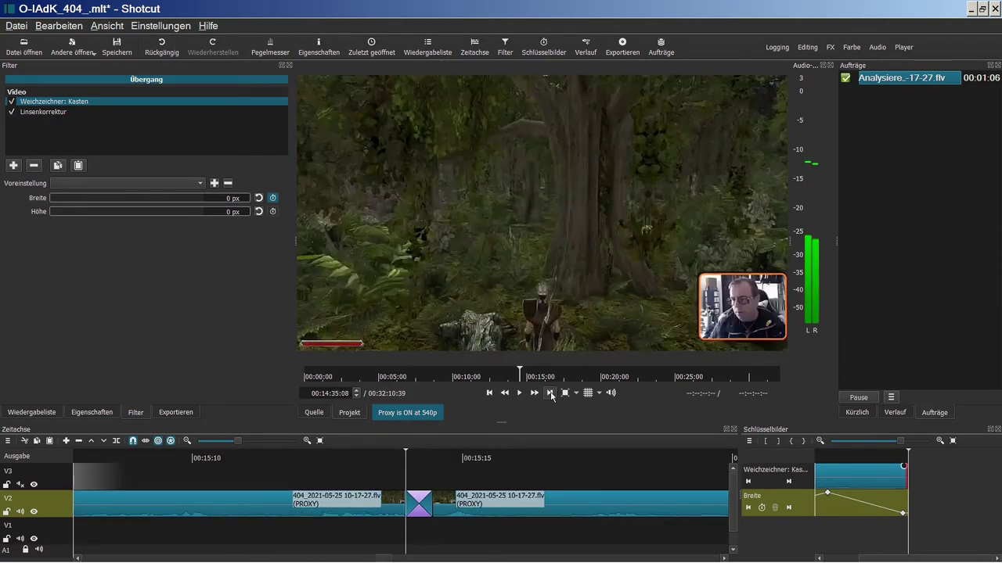
click(551, 394)
click(550, 393)
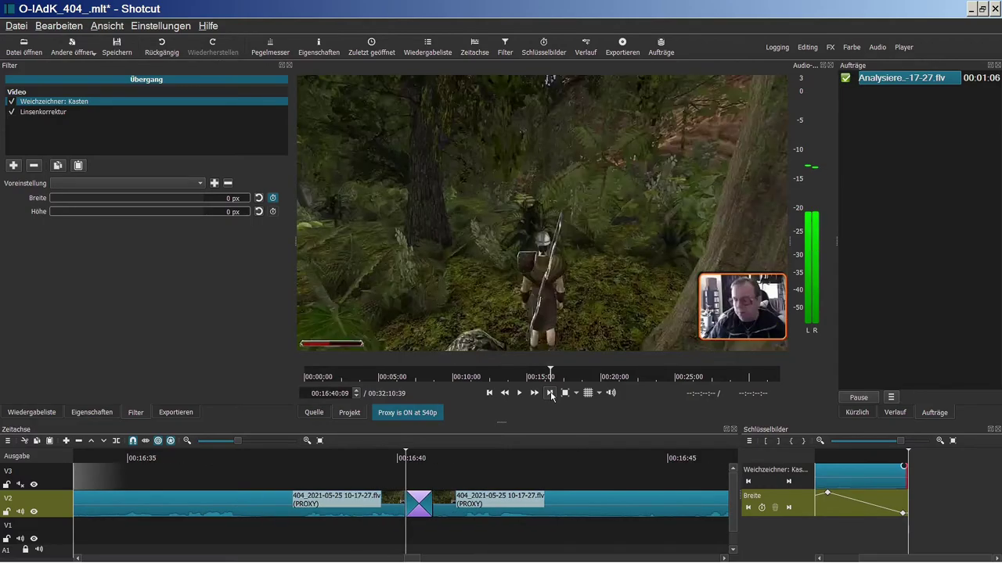
click(550, 393)
click(550, 394)
click(550, 394)
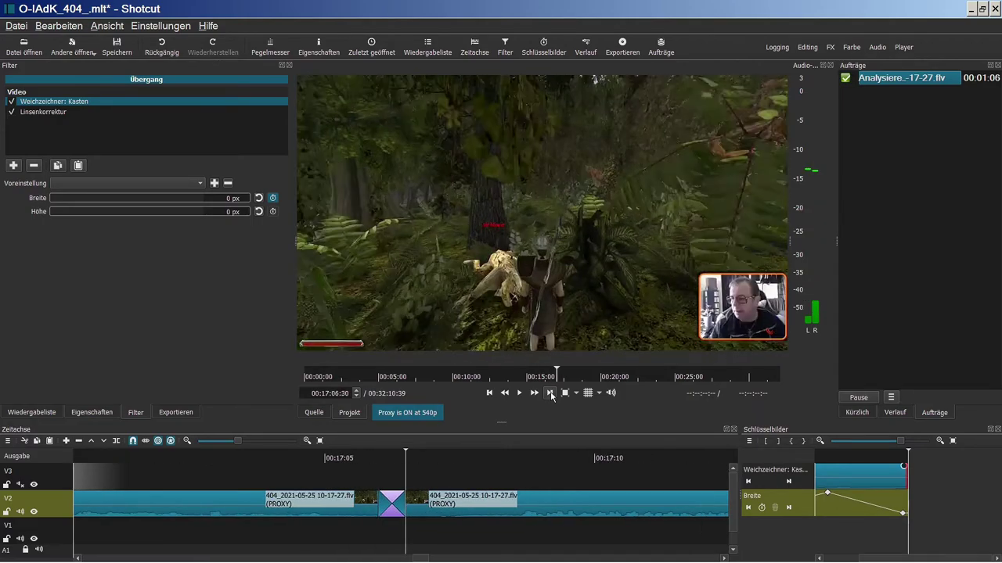
click(550, 394)
click(550, 394)
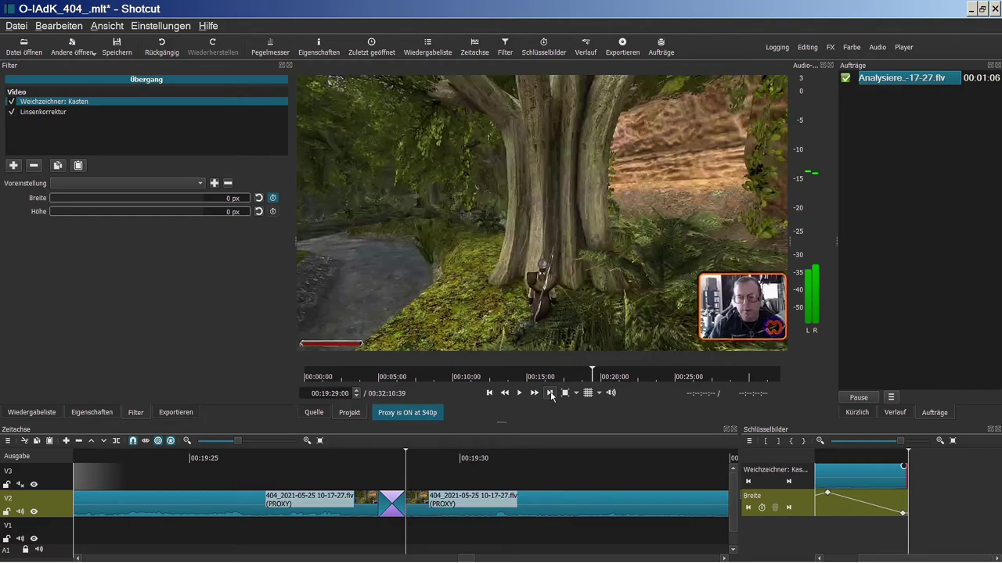
click(550, 393)
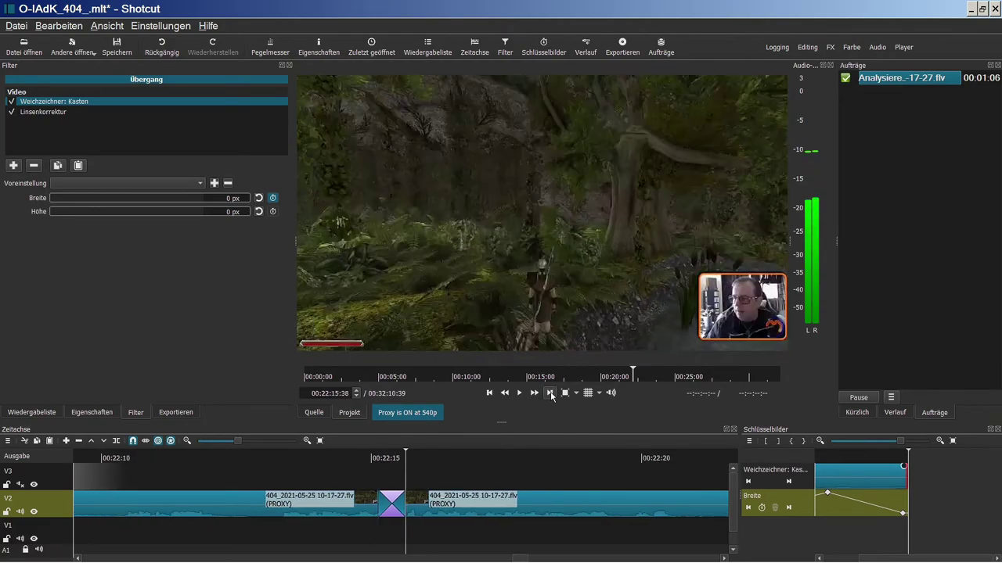
click(550, 393)
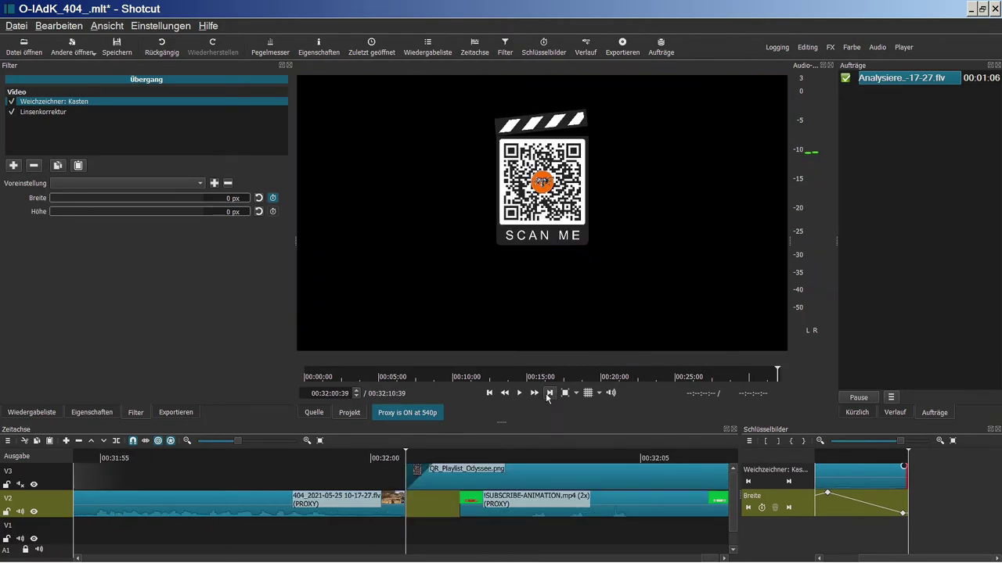
click(490, 393)
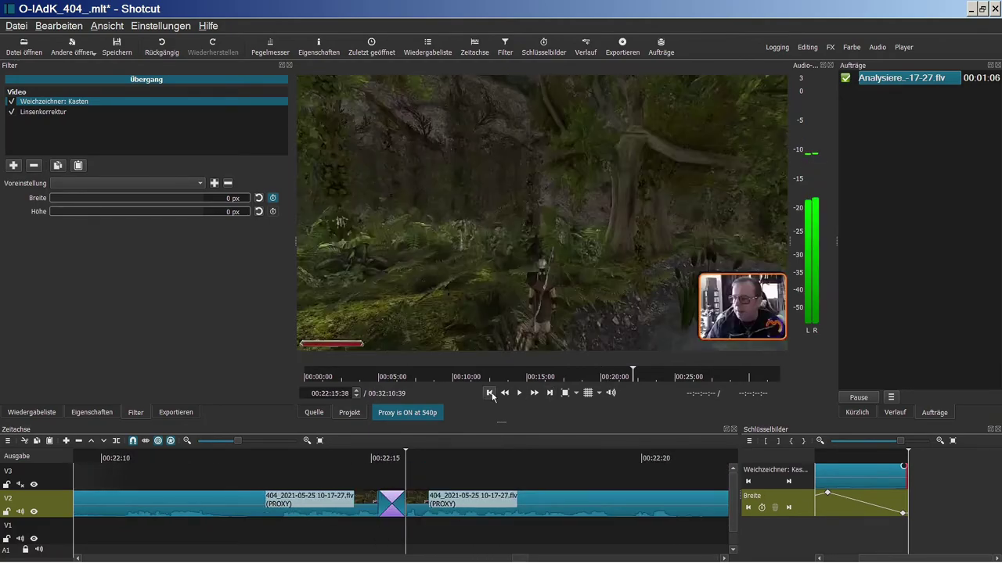
Paste the copied Weichzeichner: Kasten and Linsenkorrektur filters onto the transition at 00:22:15 and play across it to check.
click(389, 459)
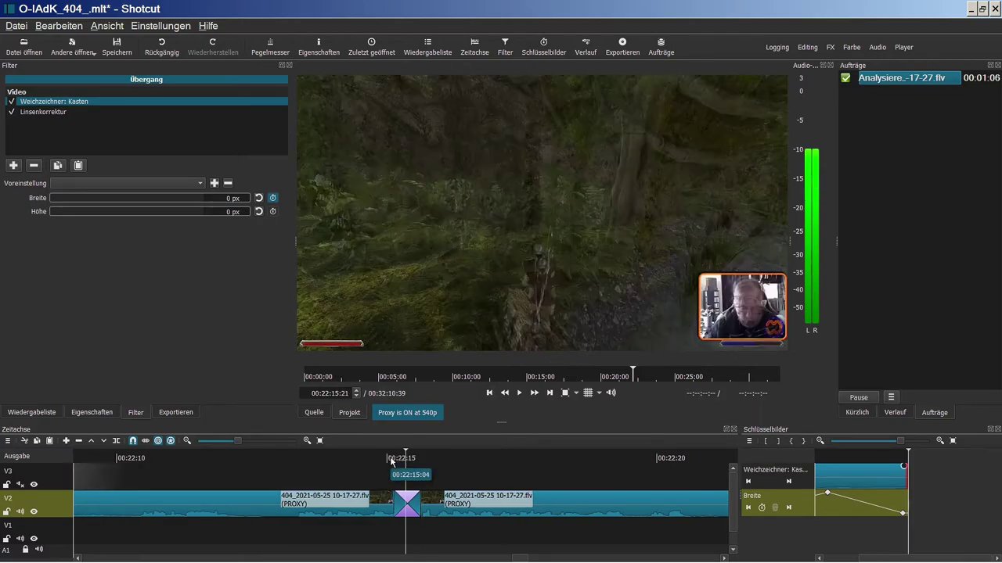
click(404, 504)
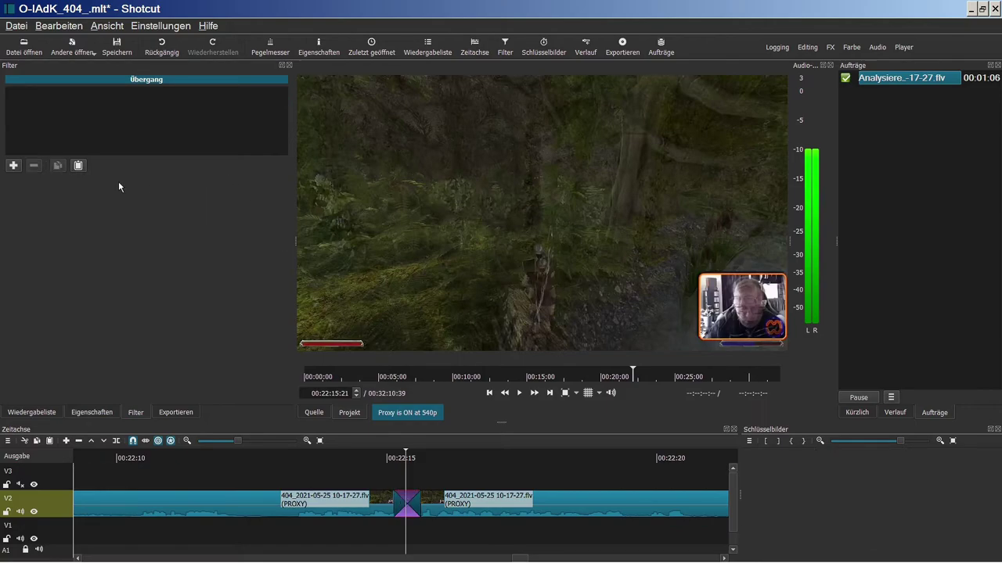
click(79, 166)
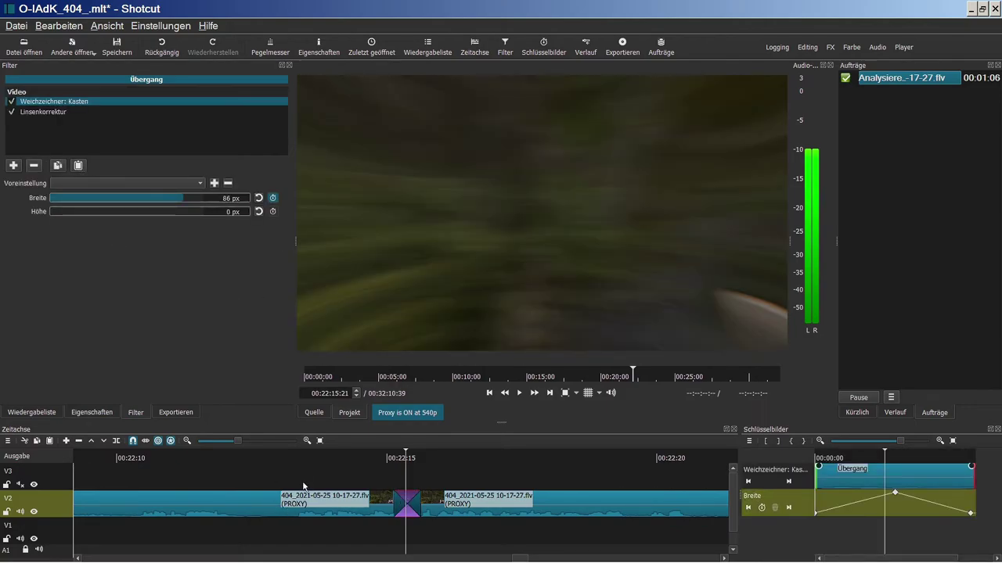
click(311, 462)
click(520, 392)
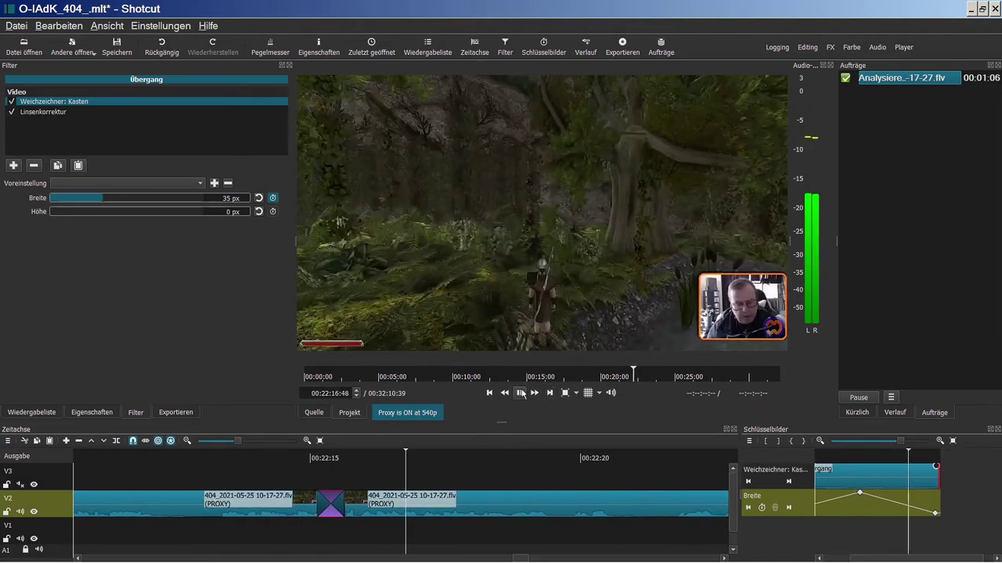
click(521, 393)
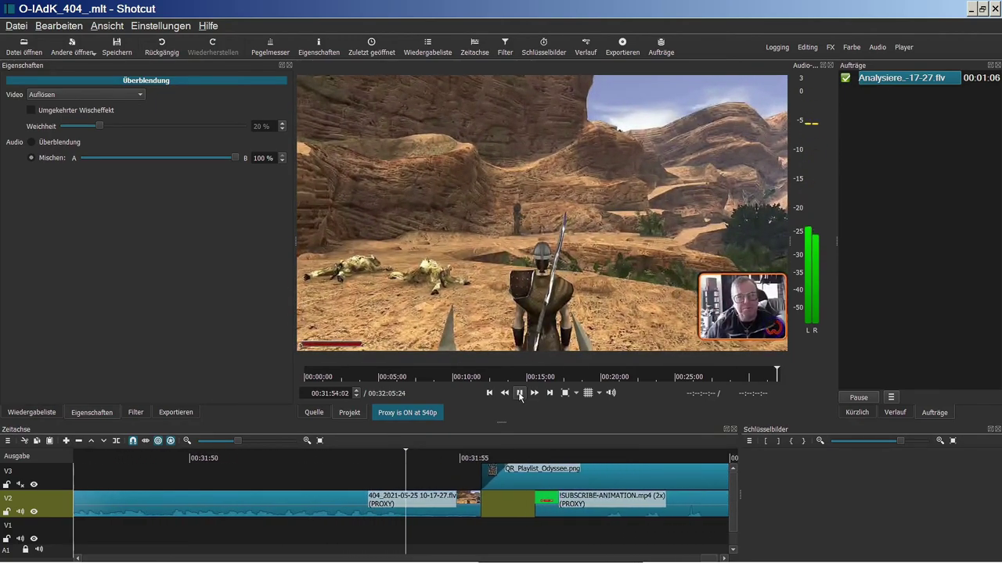
Split the gameplay clip on V2 at 00:31:54:32 and remove its leftover tail before the end screen, closing the gap.
click(519, 395)
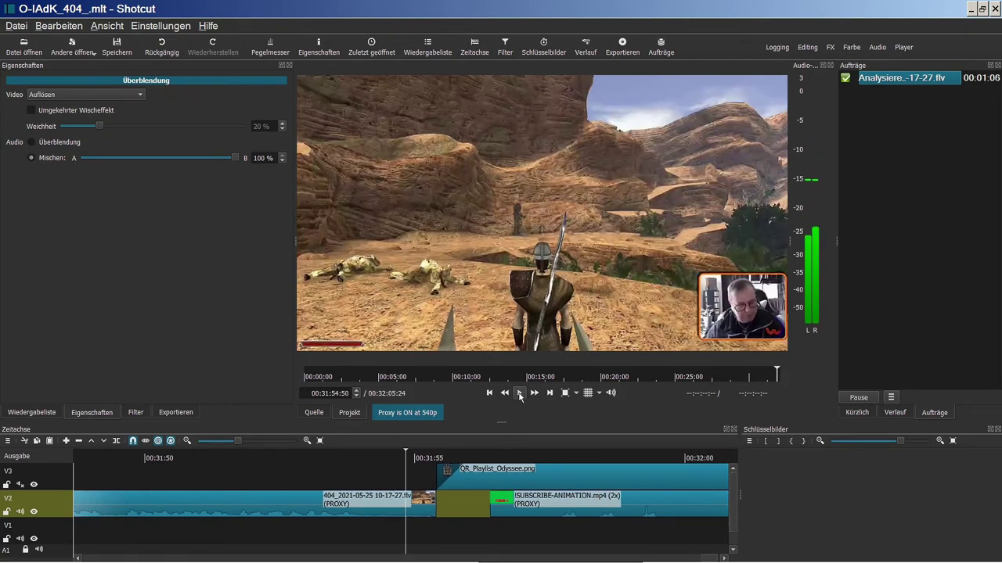
click(364, 457)
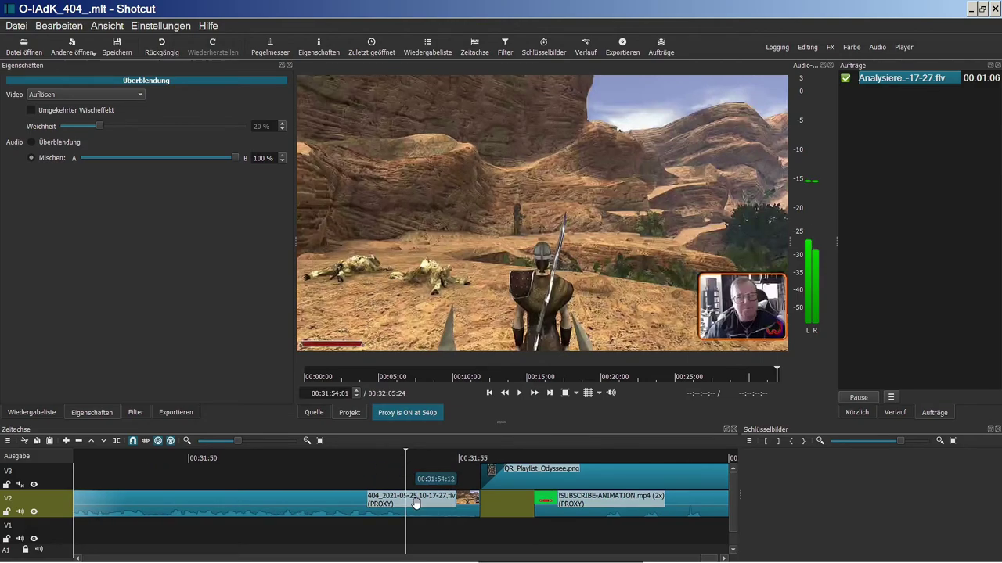
key(Right)
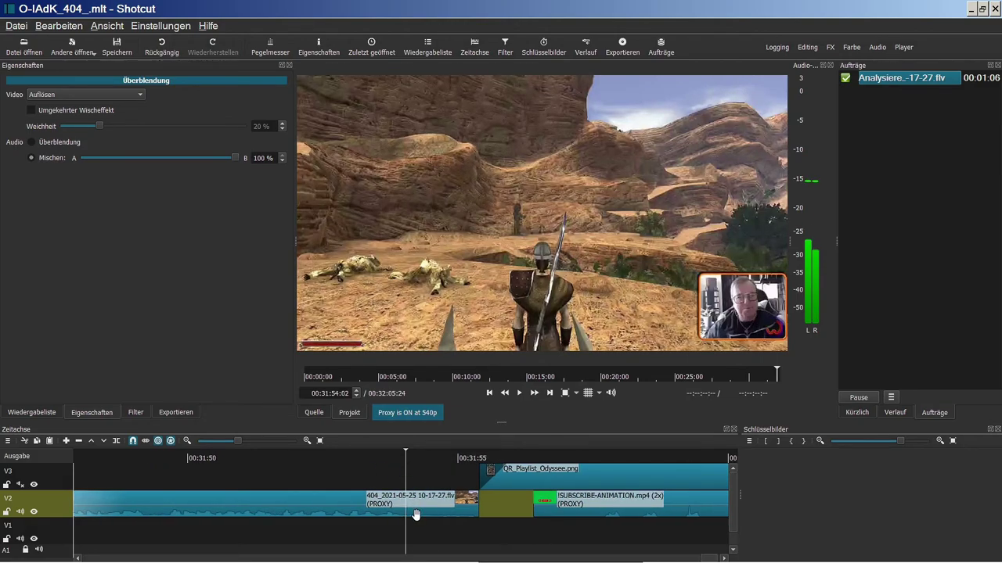
click(352, 395)
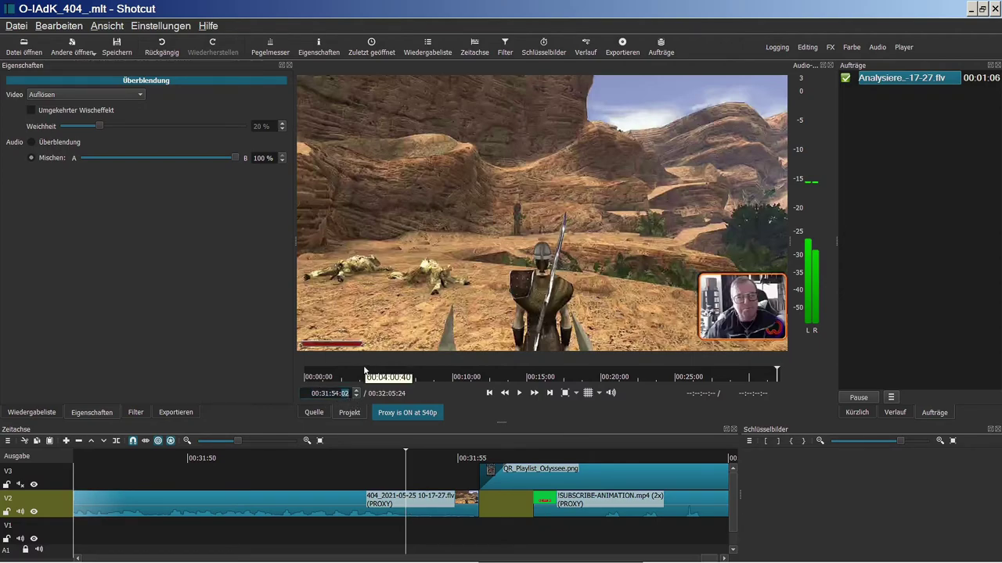
text(32)
key(Return)
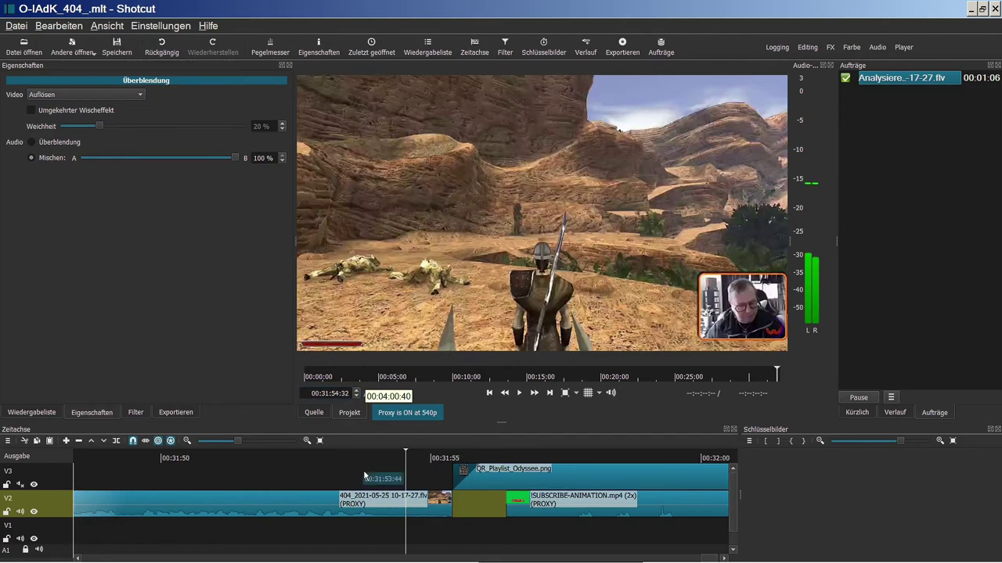
right_click(421, 509)
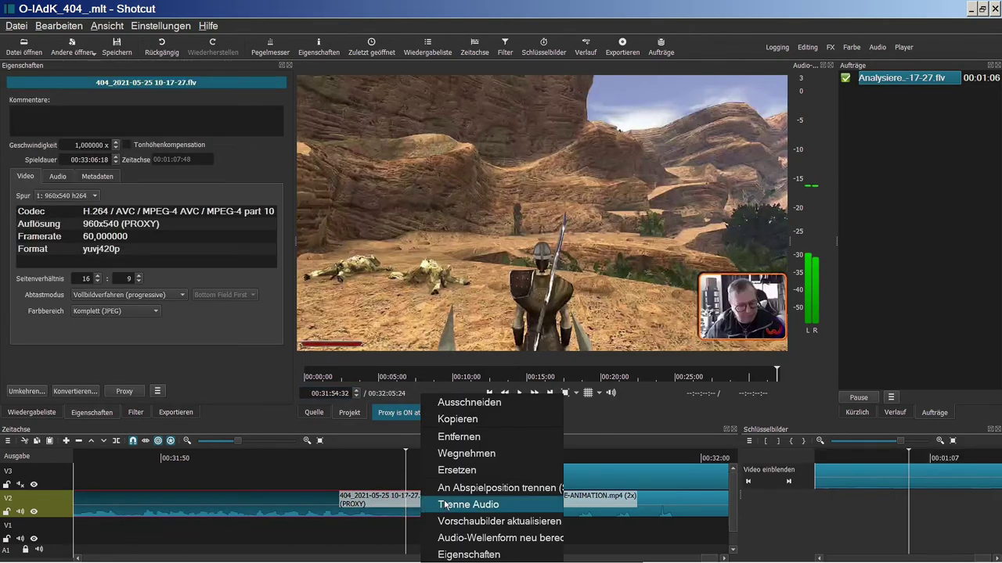
click(446, 493)
right_click(431, 513)
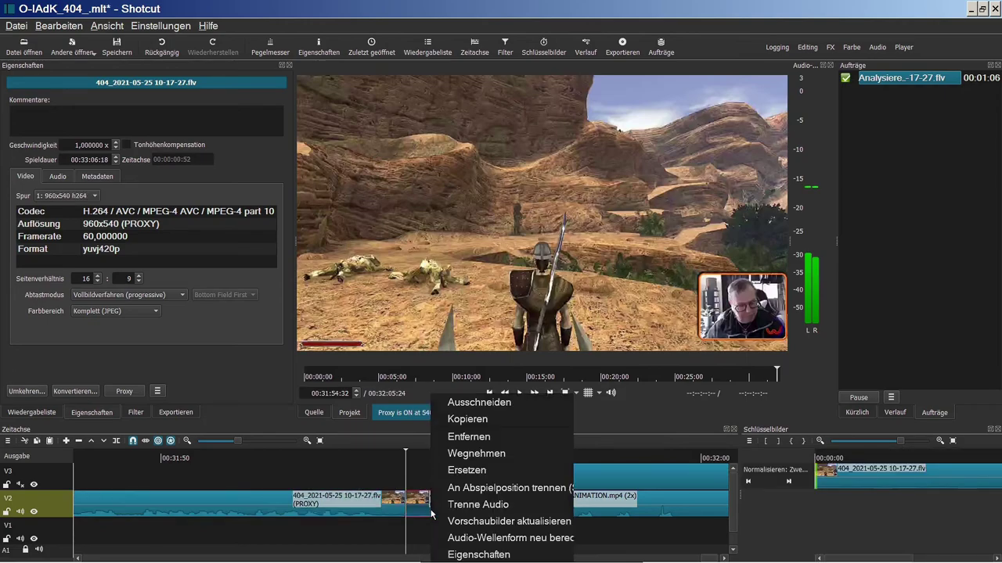
click(469, 437)
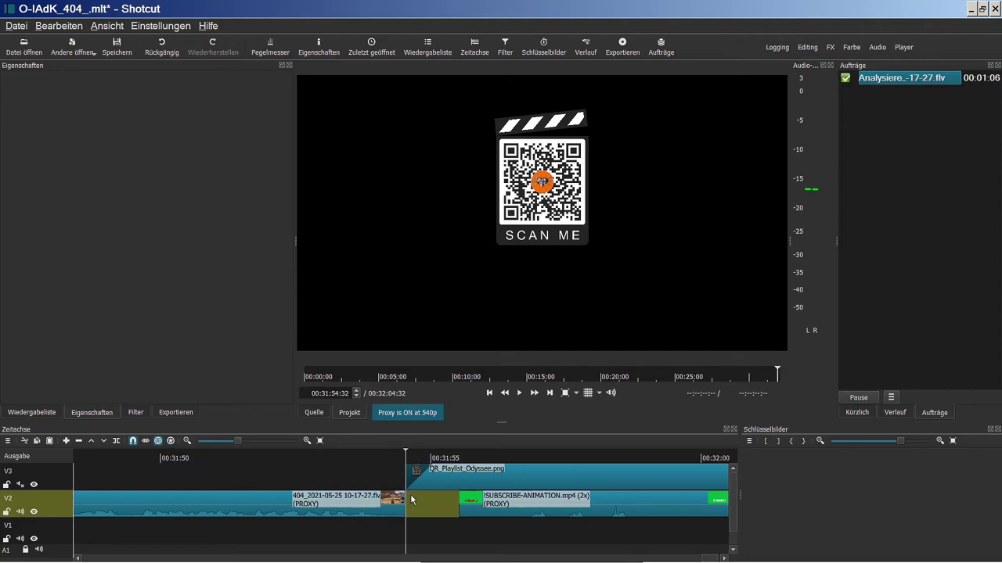
Add a fade-out of about 0.6 s to the gameplay clip's end and move QR_Playlist_Odyssee.png on V3 about half a second earlier.
drag(402, 492, 367, 503)
drag(495, 475, 462, 474)
scroll(395, 462, left, 2)
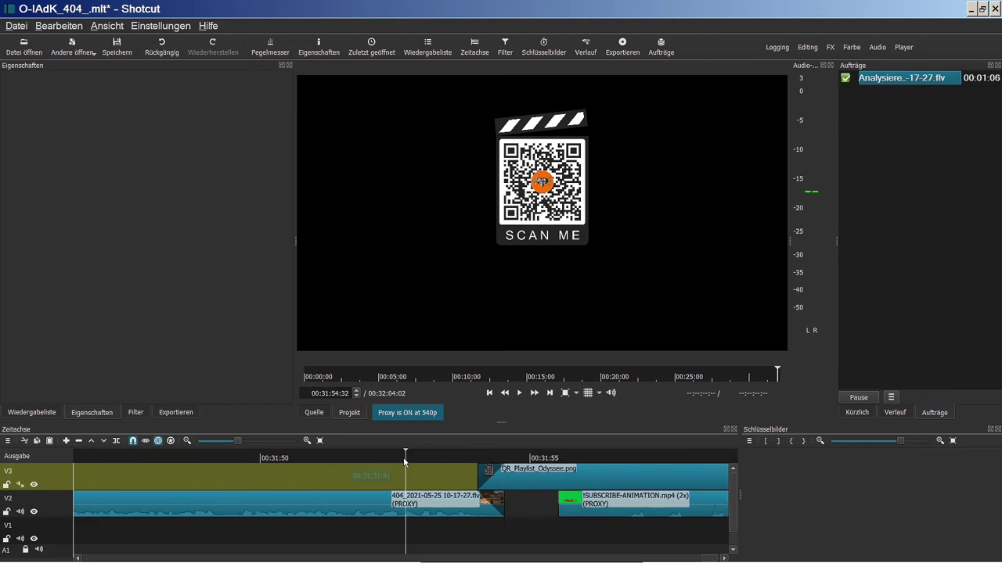
Play from the end of the gameplay into the QR code and subscribe animation to check the changeover.
click(395, 460)
click(520, 394)
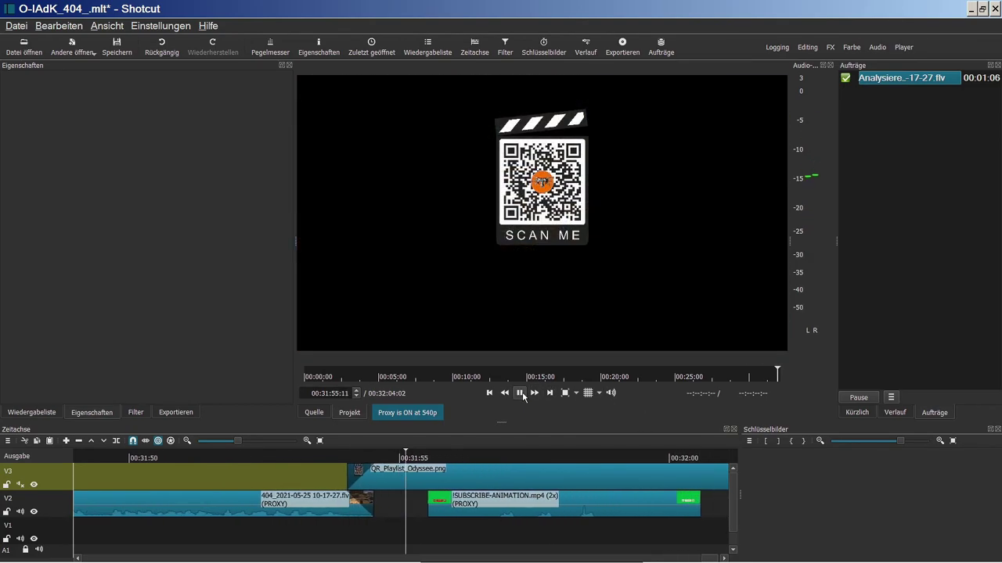
click(520, 393)
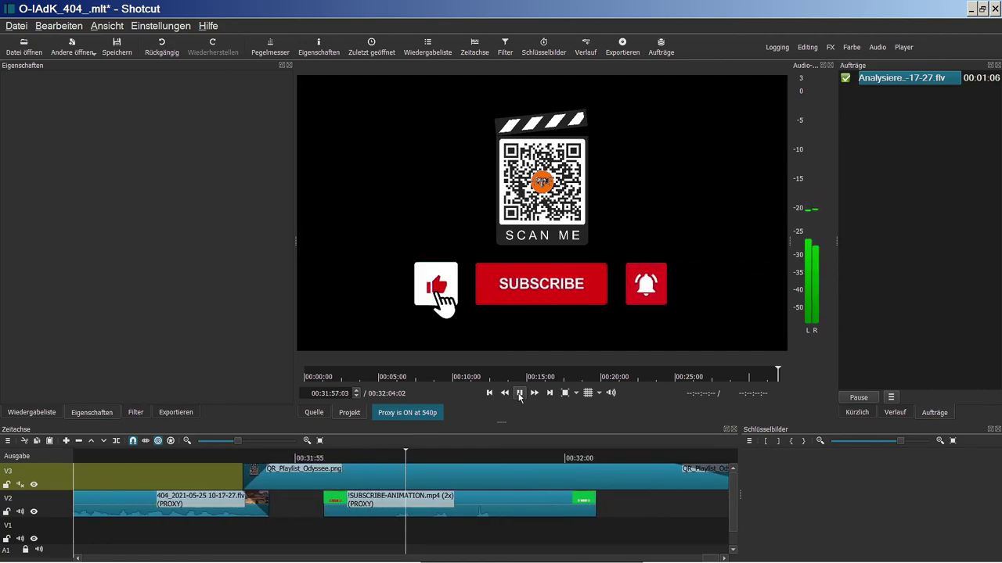
click(518, 395)
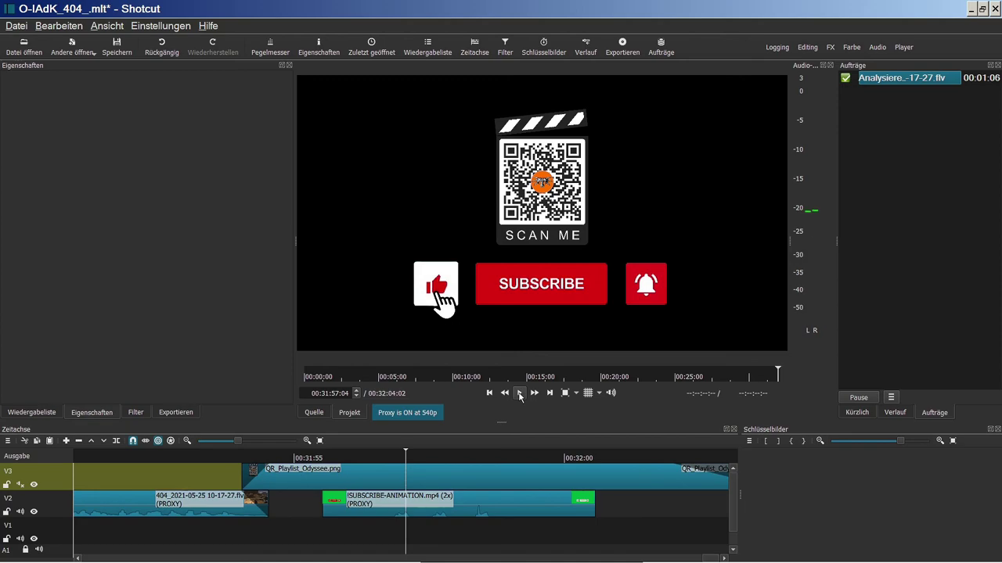